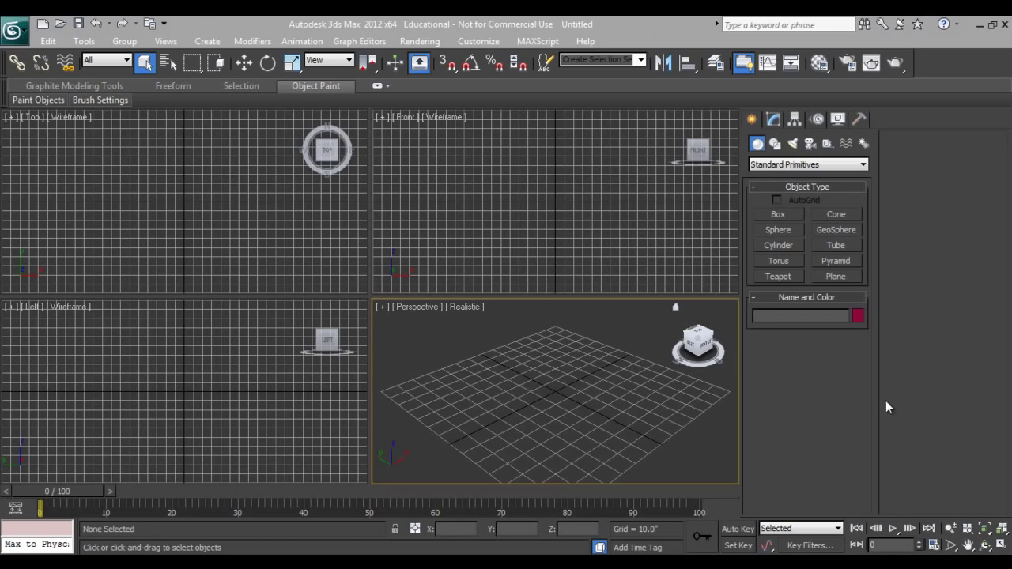
Start an AEC Extended Wall with its width set to 6" and its height set to 100"
left_click(782, 165)
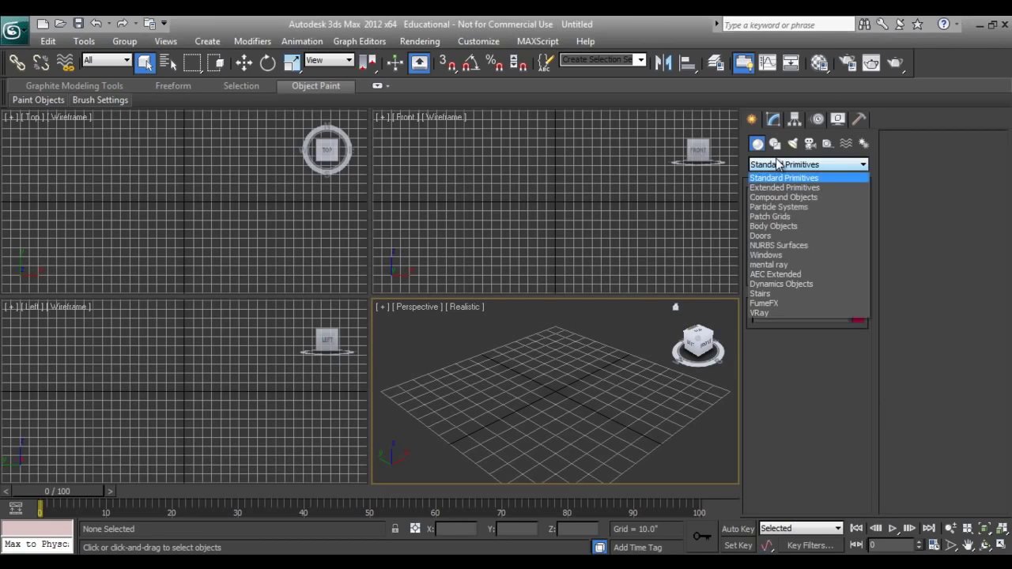
left_click(789, 277)
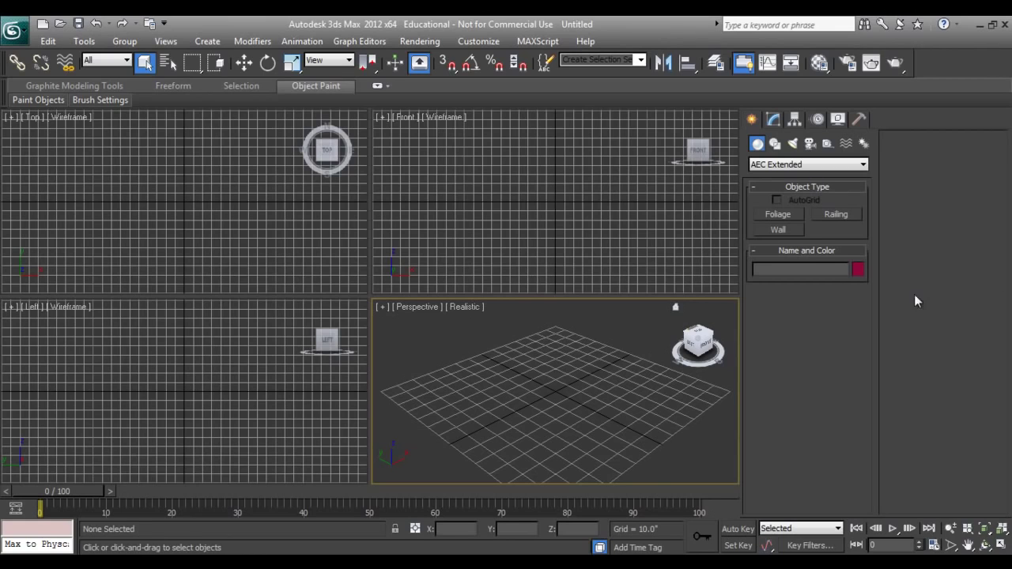
left_click(773, 233)
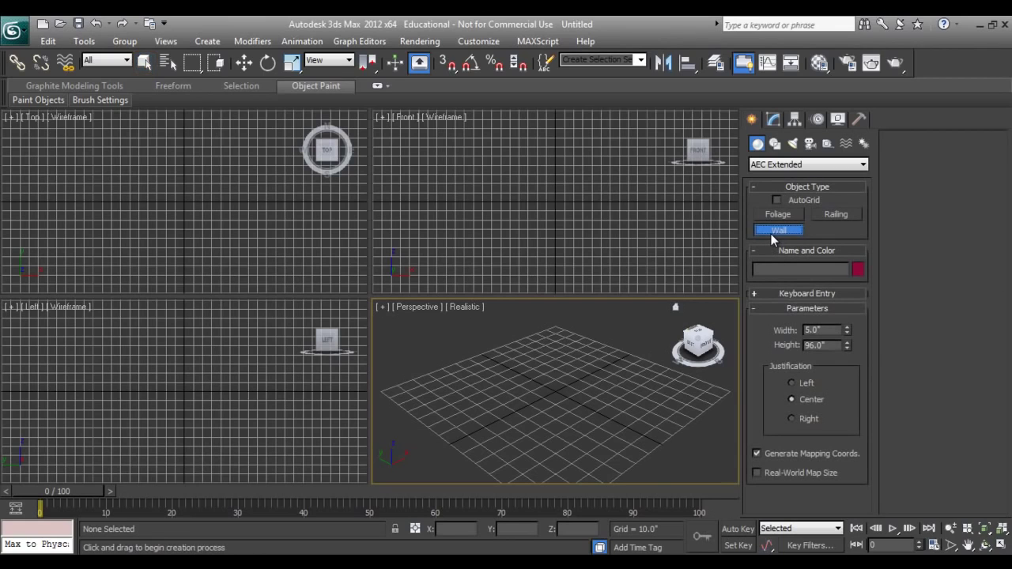
double_click(822, 331)
type("6")
key("Tab")
left_click(825, 330)
double_click(837, 345)
type("100")
key("Return")
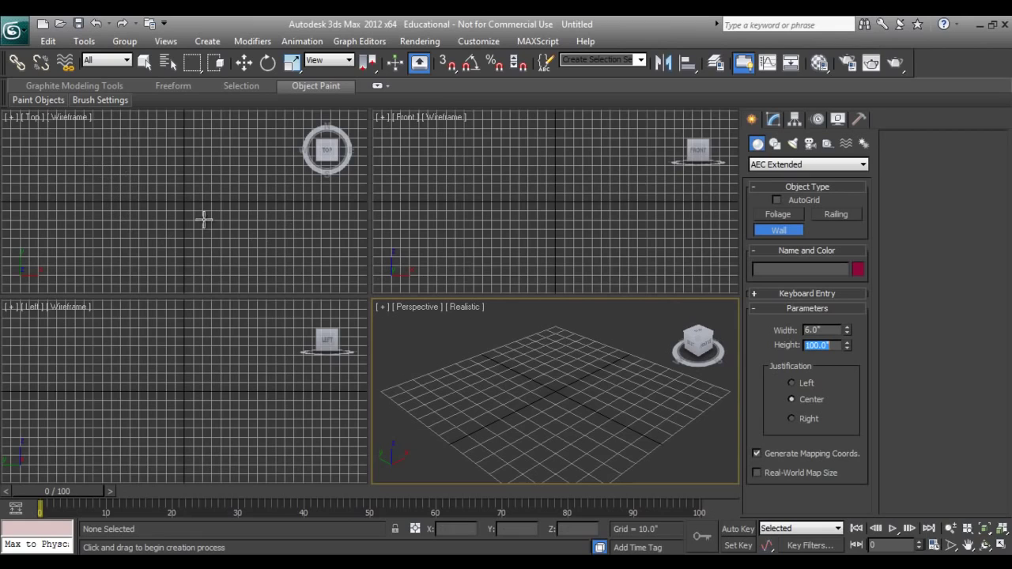
Turn on 2.5D snapping with grid points and endpoints as the active snap targets
mouse_move(448, 63)
left_mouse_down()
mouse_move(449, 87)
mouse_move(449, 76)
left_mouse_up()
right_click(448, 67)
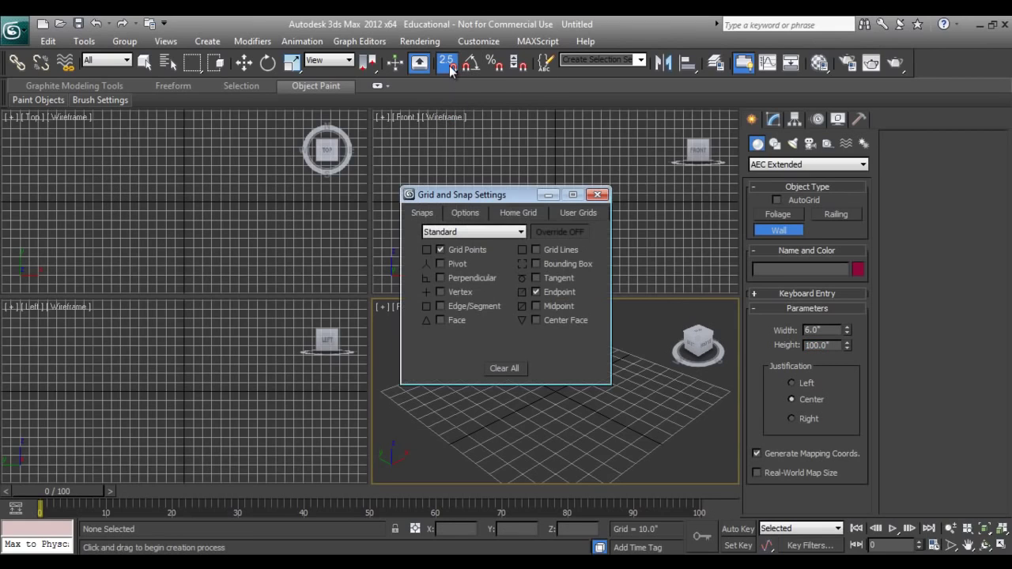
left_click(468, 250)
left_click(598, 194)
In the maximized Top view, draw one continuous wall through (-70, 50), (310, 50), (310, -80), (180, -80), (180, -220) and (420, -220)
right_click(258, 211)
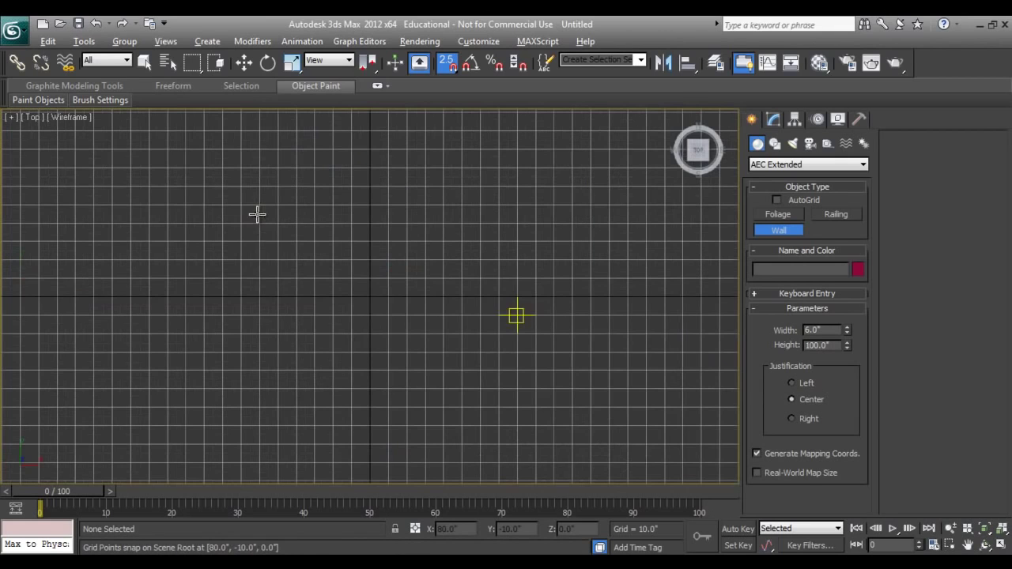
key("alt+w")
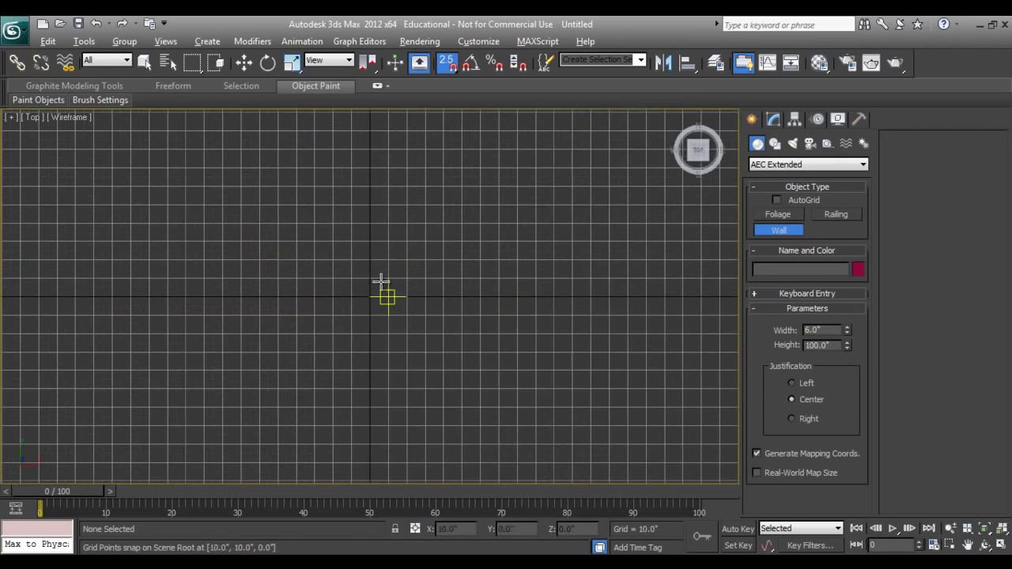
left_click(239, 205)
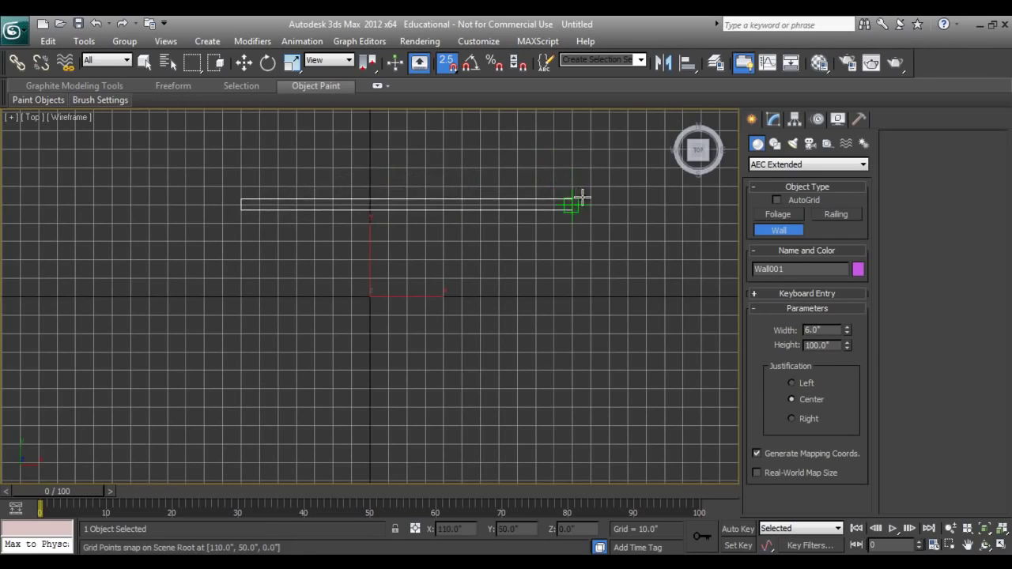
scroll(608, 203, "down", 4)
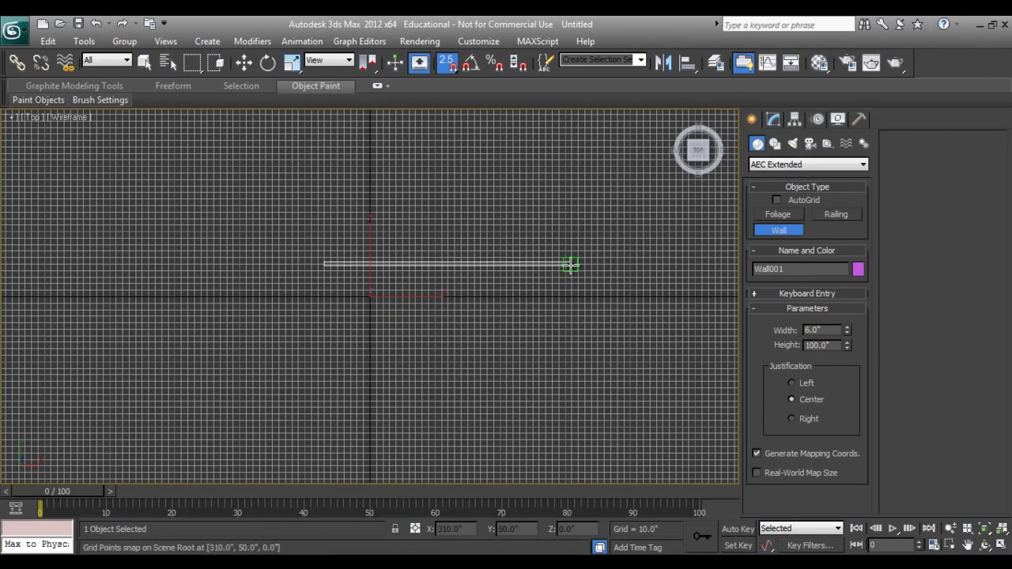
left_click(570, 265)
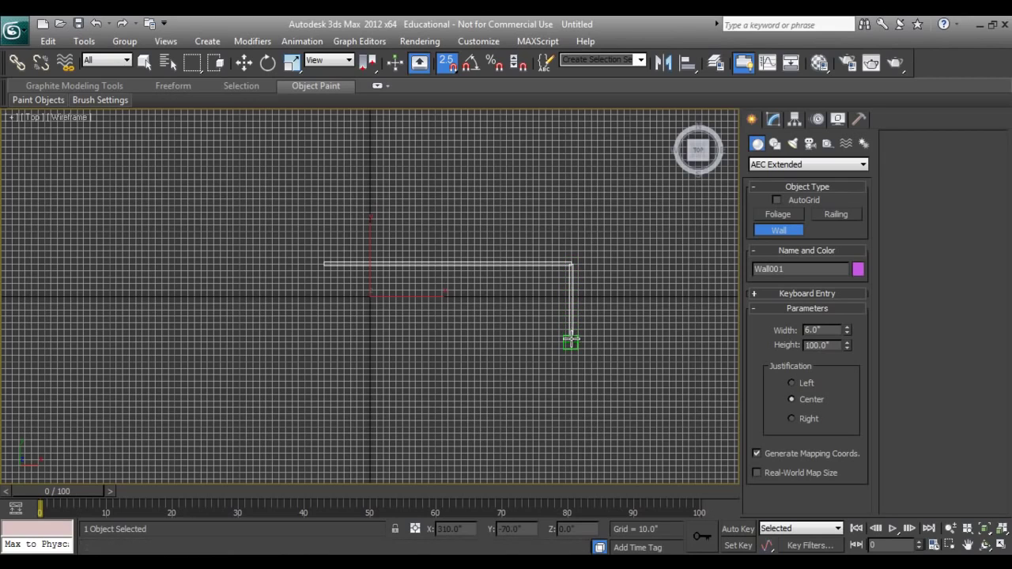
left_click(570, 348)
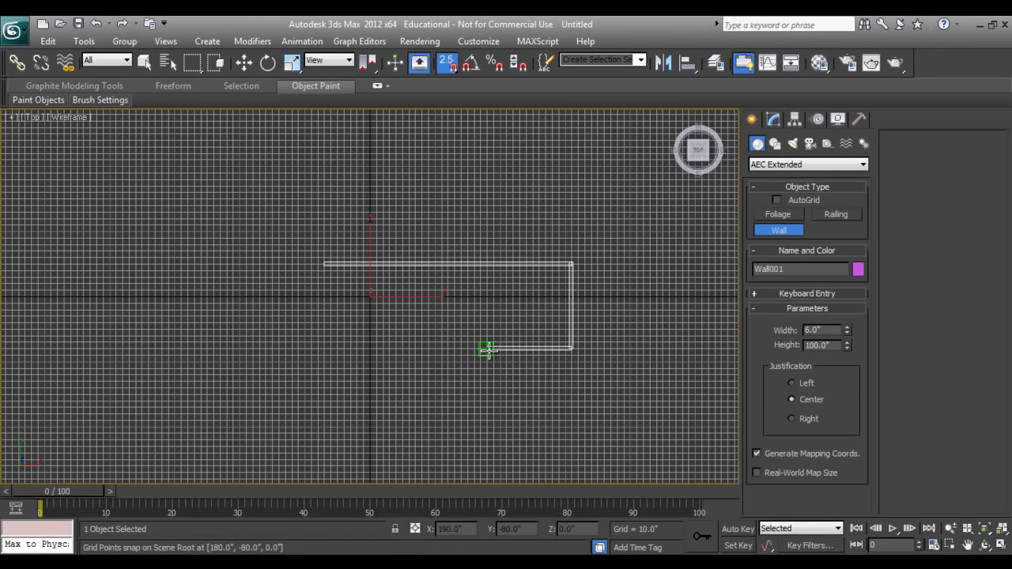
left_click(487, 349)
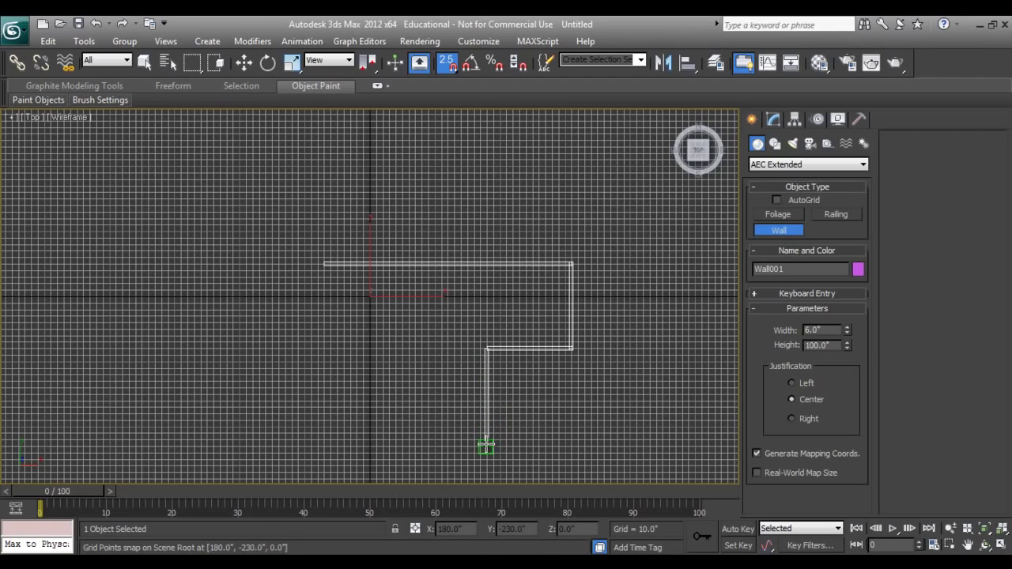
left_click(487, 439)
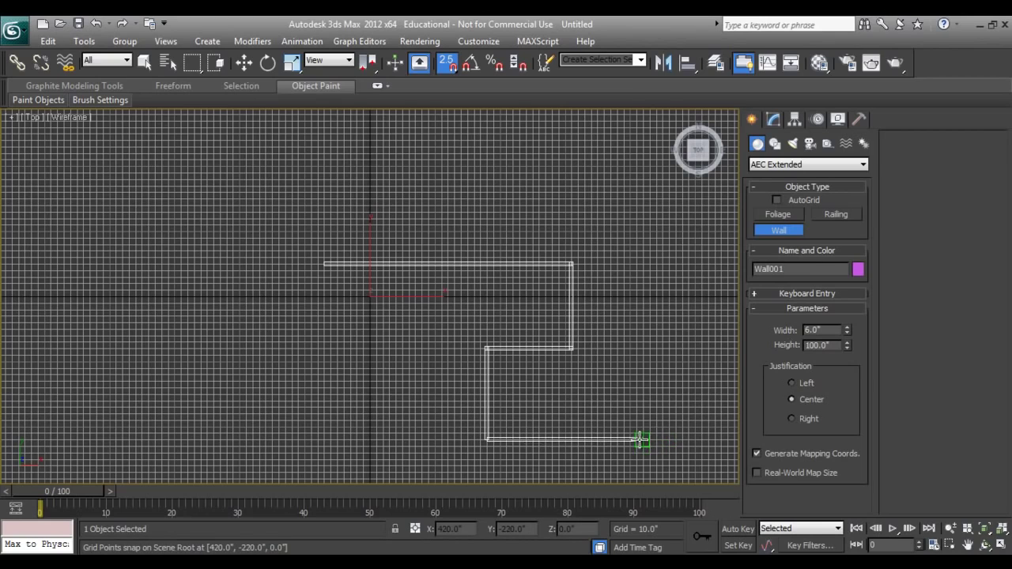
left_click(641, 439)
right_click(642, 456)
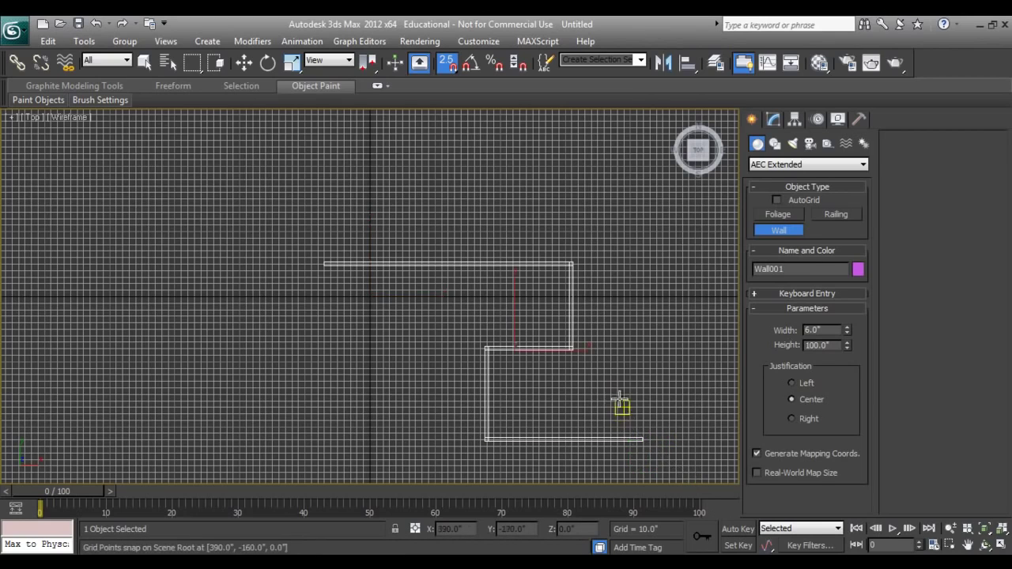
Draw a second wall in the Top view from the first wall's end at (420, -220) straight down to (420, -400)
middle_click_drag(642, 443, 572, 246)
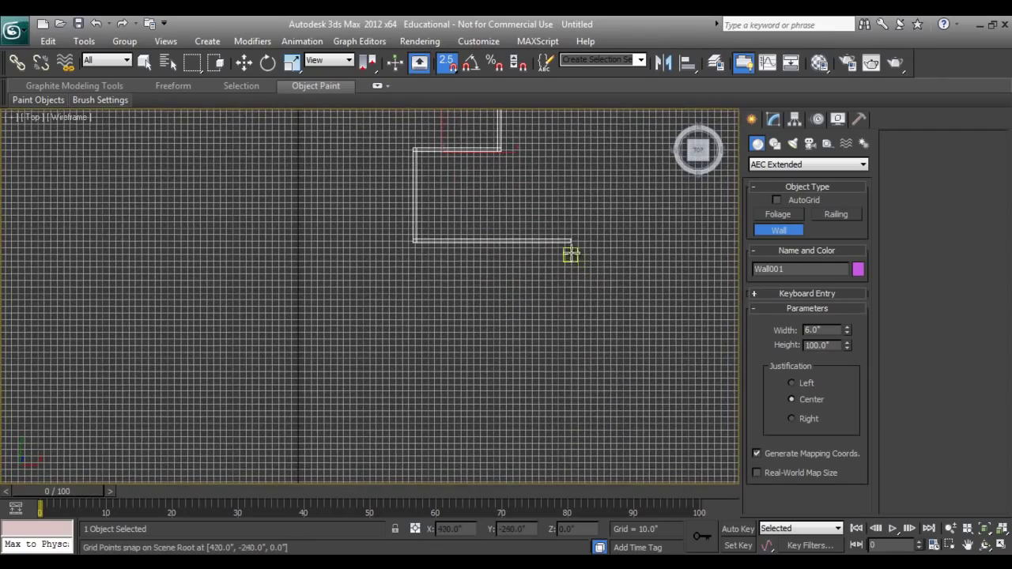
left_click(571, 242)
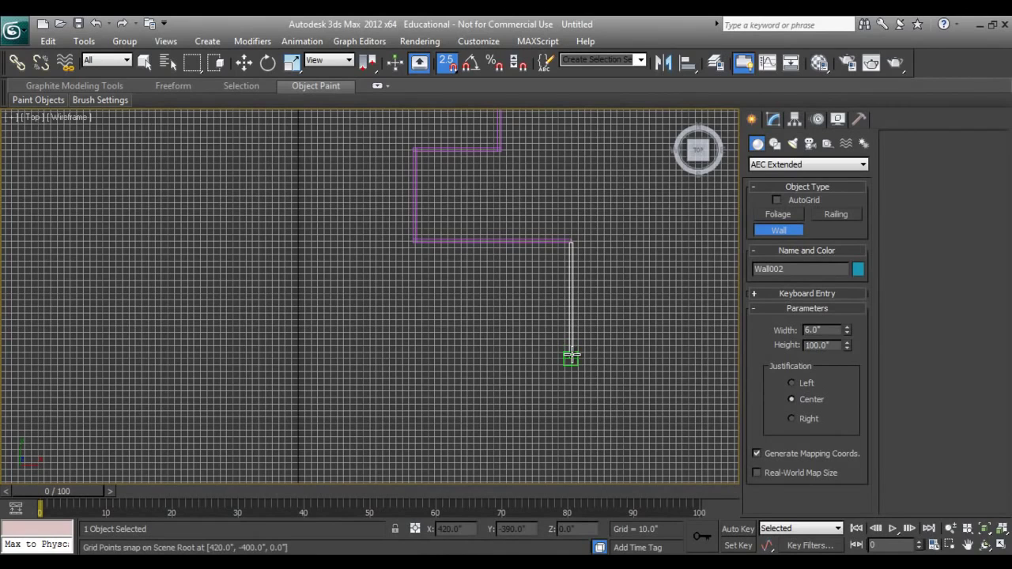
left_click(571, 357)
scroll(380, 355, "down", 3)
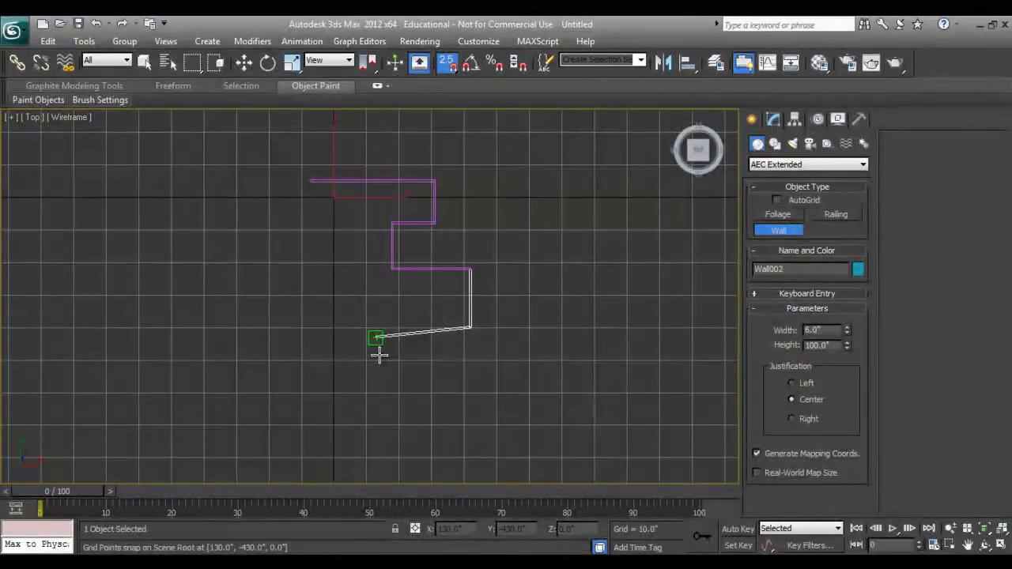
left_click(306, 329)
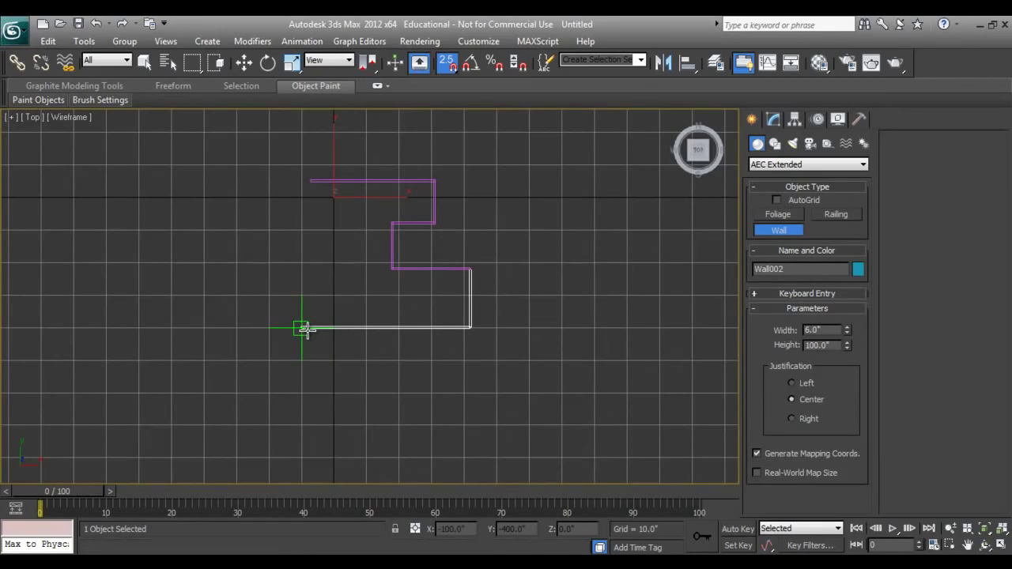
scroll(307, 330, "up", 2)
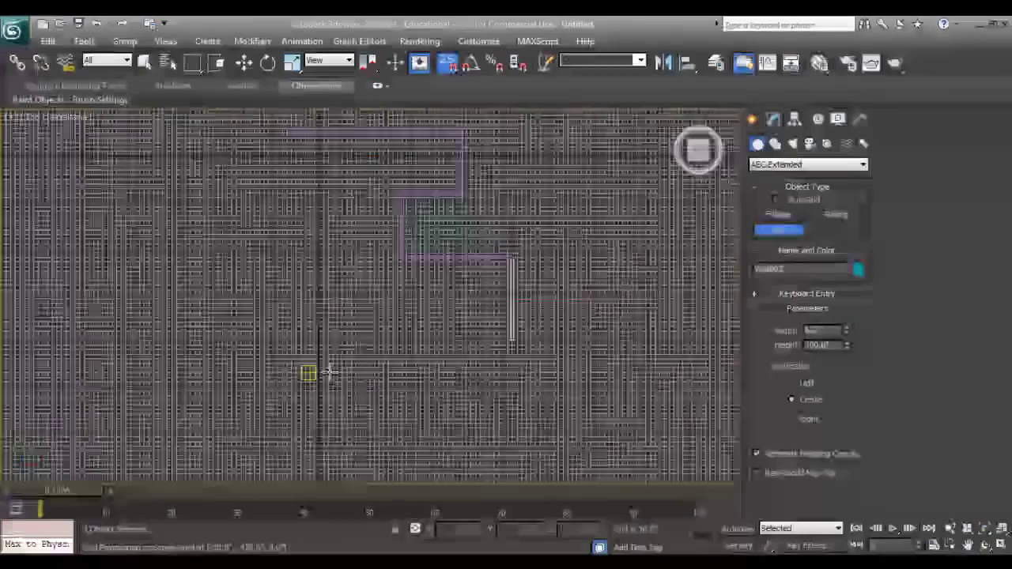
right_click(328, 372)
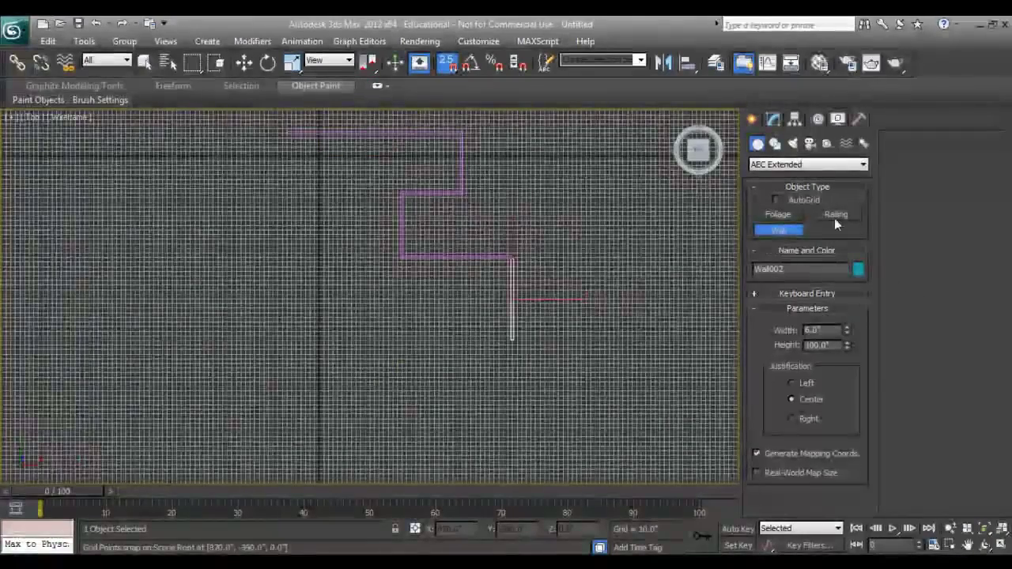
Draw a straight guide line spline from the first wall's open starting end vertically down to (-70, -470)
left_click(775, 143)
left_click(775, 226)
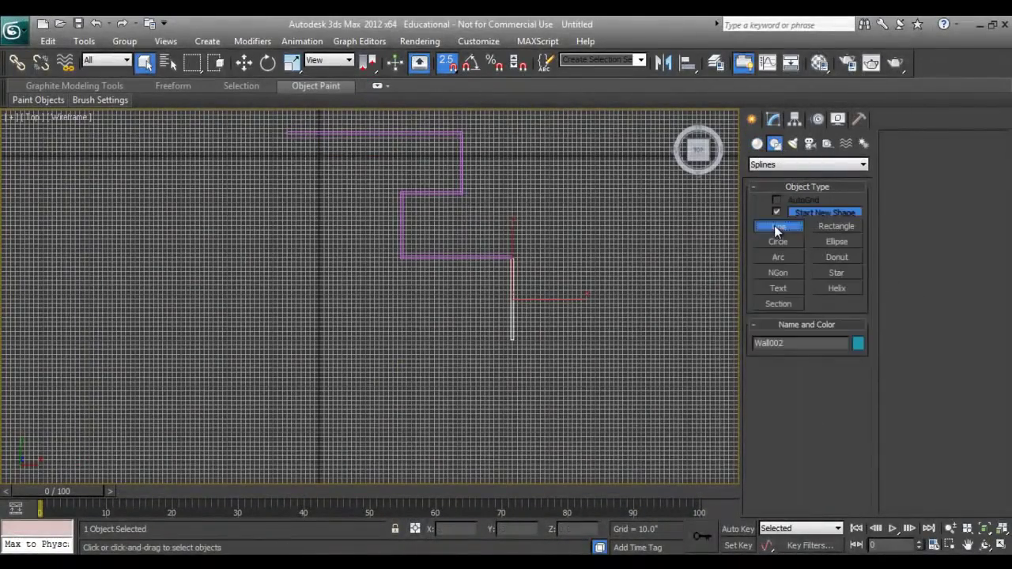
left_click(287, 135)
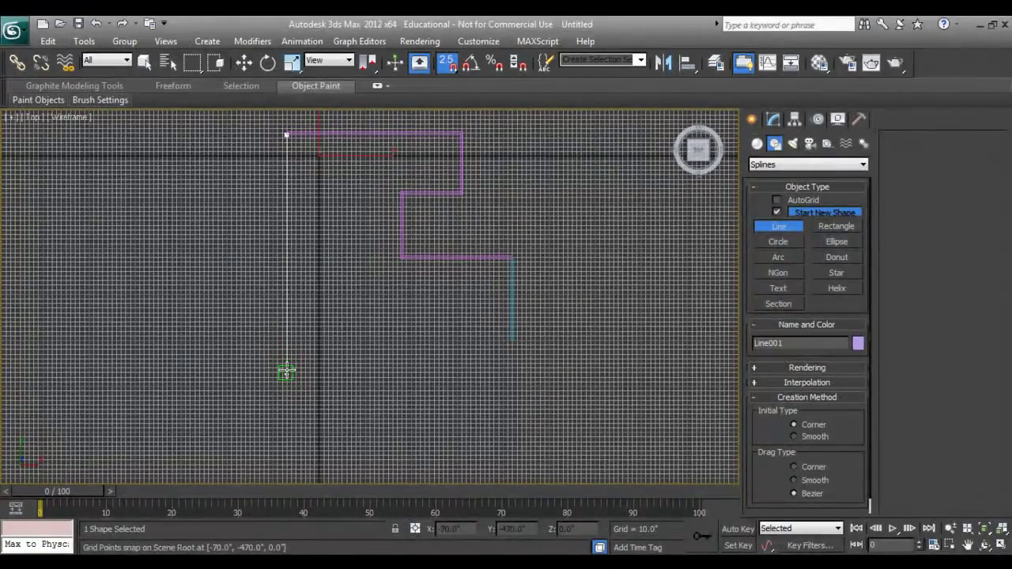
left_click(287, 372)
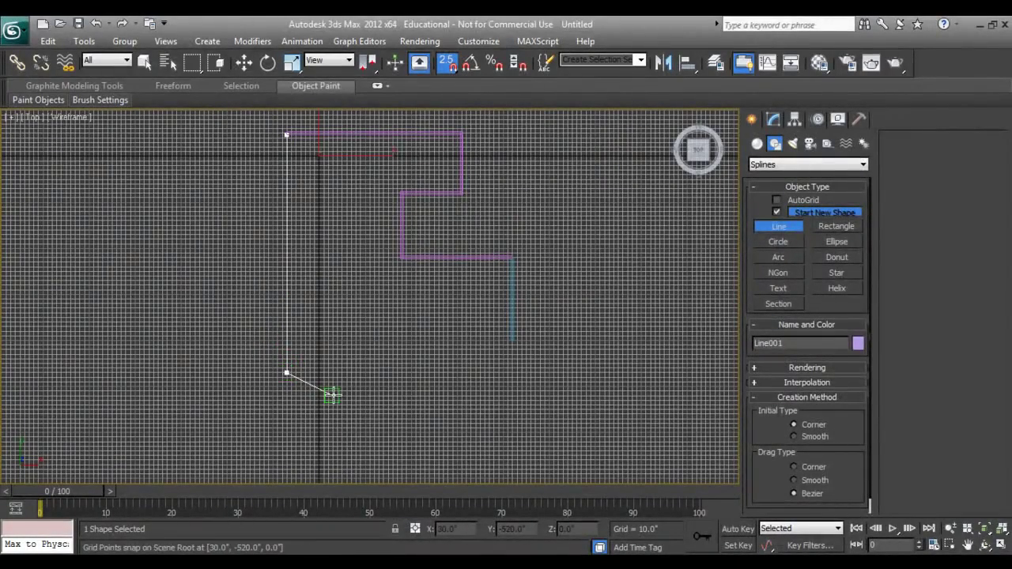
right_click(331, 394)
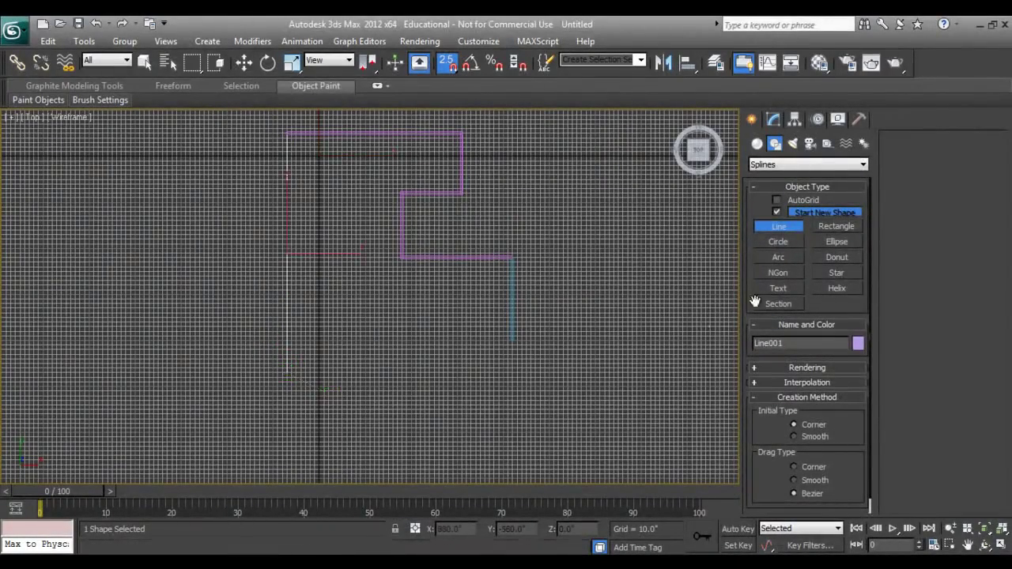
Switch back from splines to the AEC Extended geometry and reactivate the Wall tool
left_click(757, 143)
left_click(808, 165)
left_click(795, 274)
left_click(789, 231)
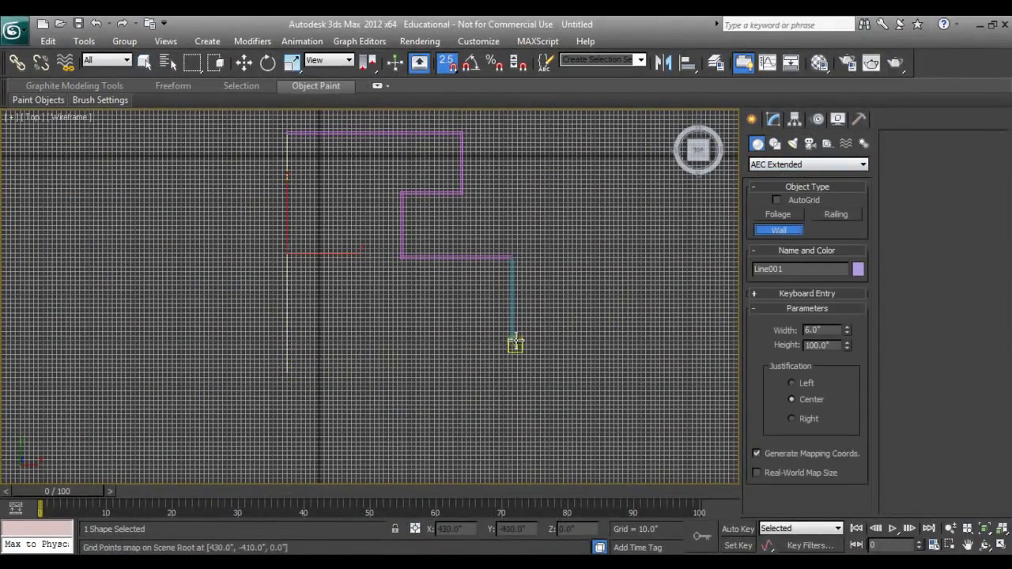
left_click(515, 343)
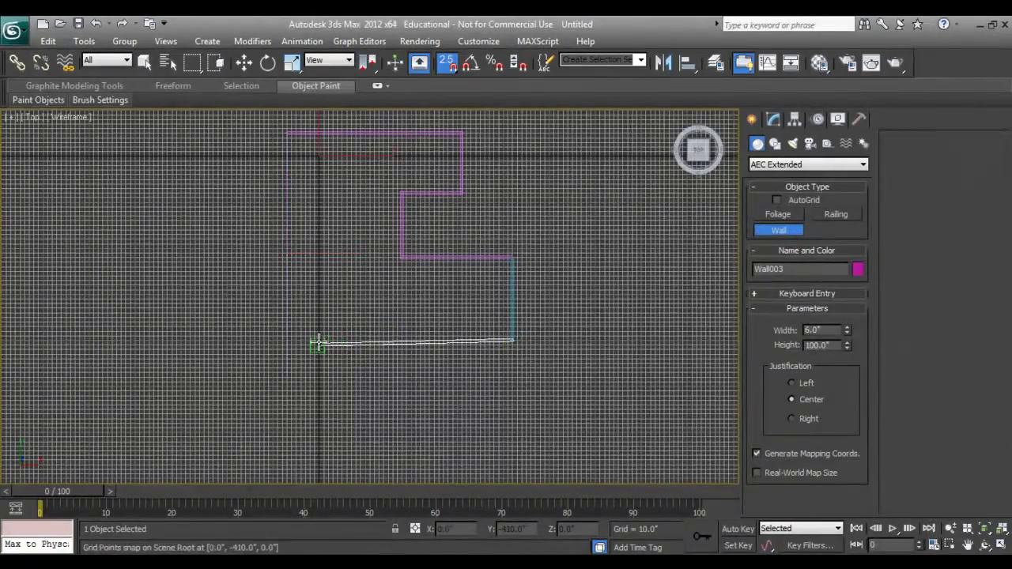
scroll(319, 343, "up", 5)
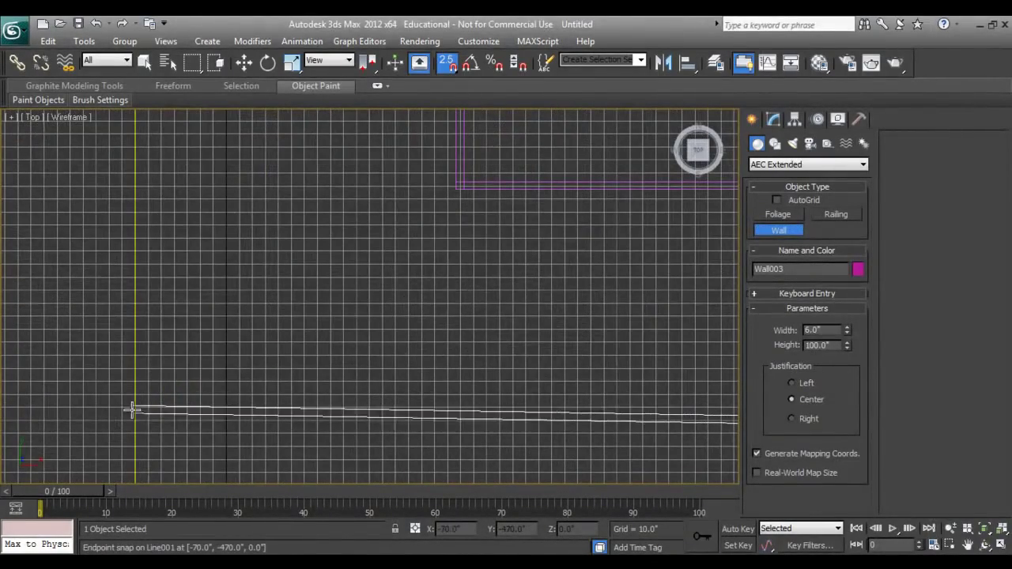
key("s")
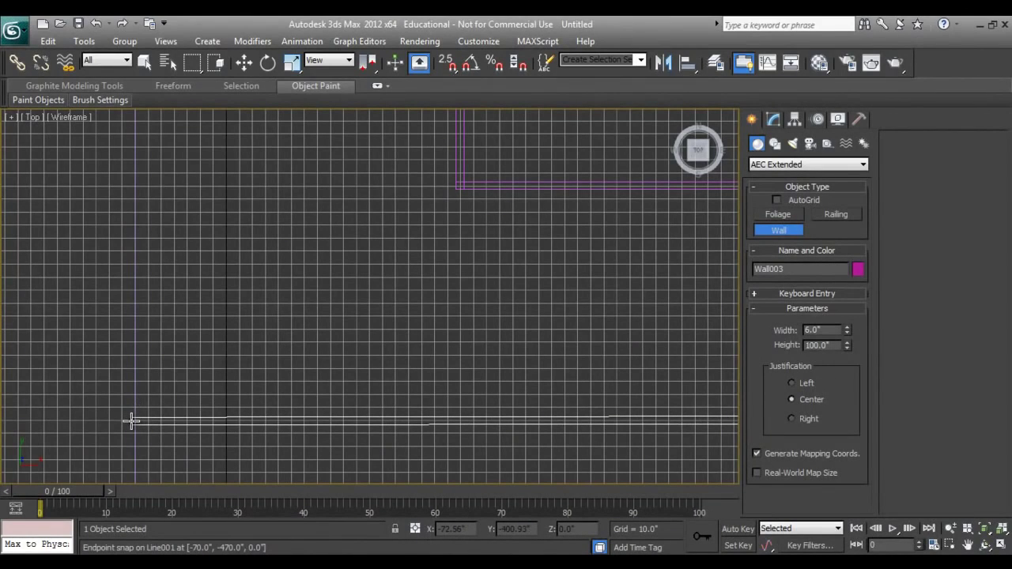
key("s")
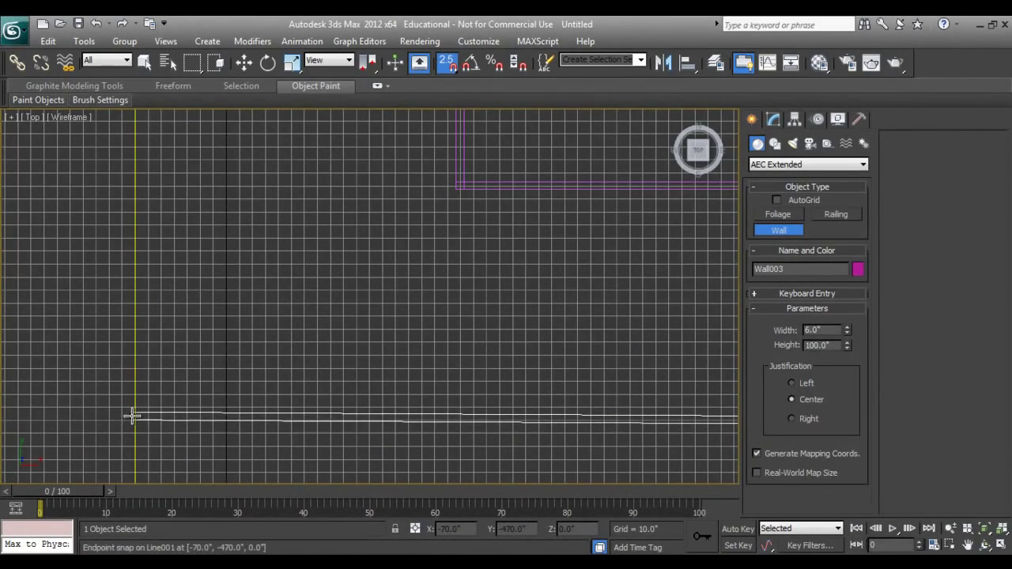
Disable endpoint snapping in the grid and snap settings, leaving only grid points active
right_click(447, 63)
left_click(536, 291)
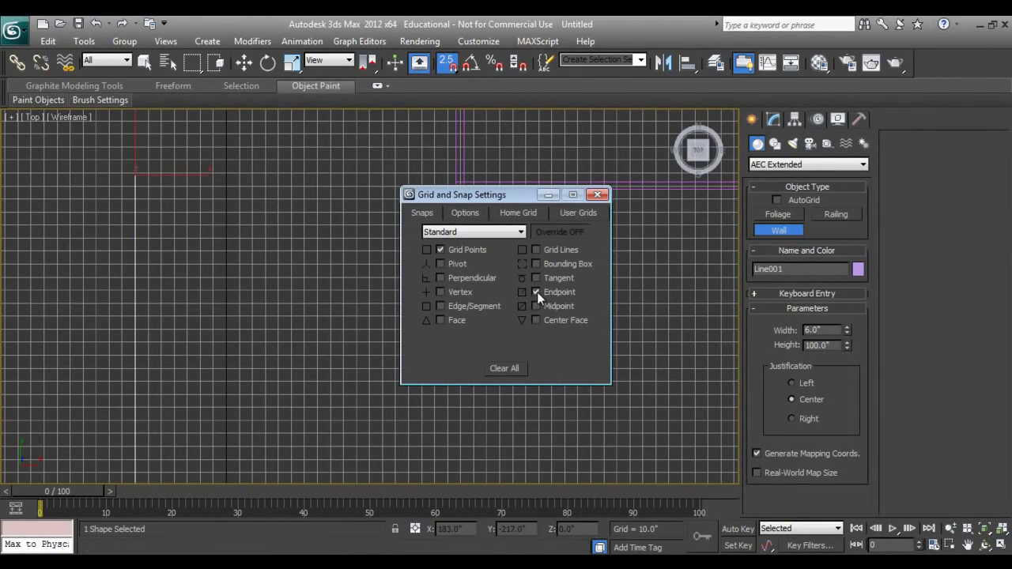
left_click(537, 292)
left_click(598, 195)
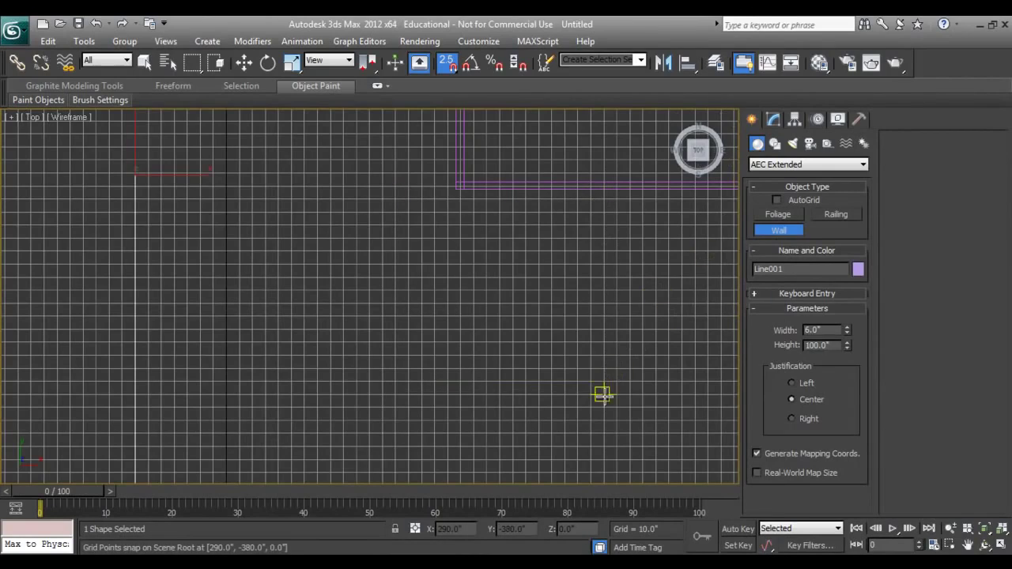
Draw a horizontal wall from the second wall's lower end at (420, -400) to the guide line at (-70, -400)
scroll(603, 394, "down", 2)
left_click(463, 170)
scroll(451, 344, "up", 1)
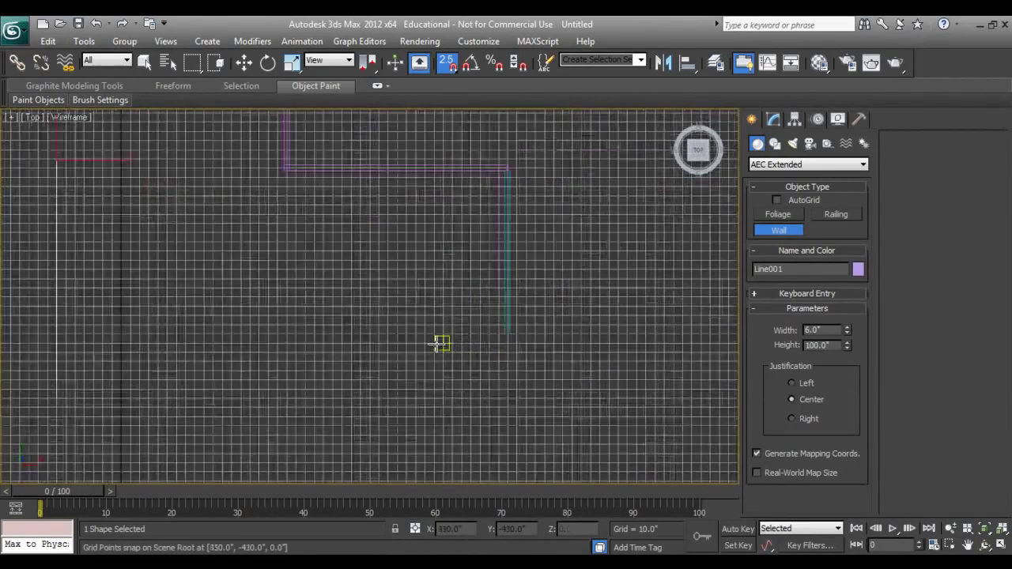
left_click(506, 333)
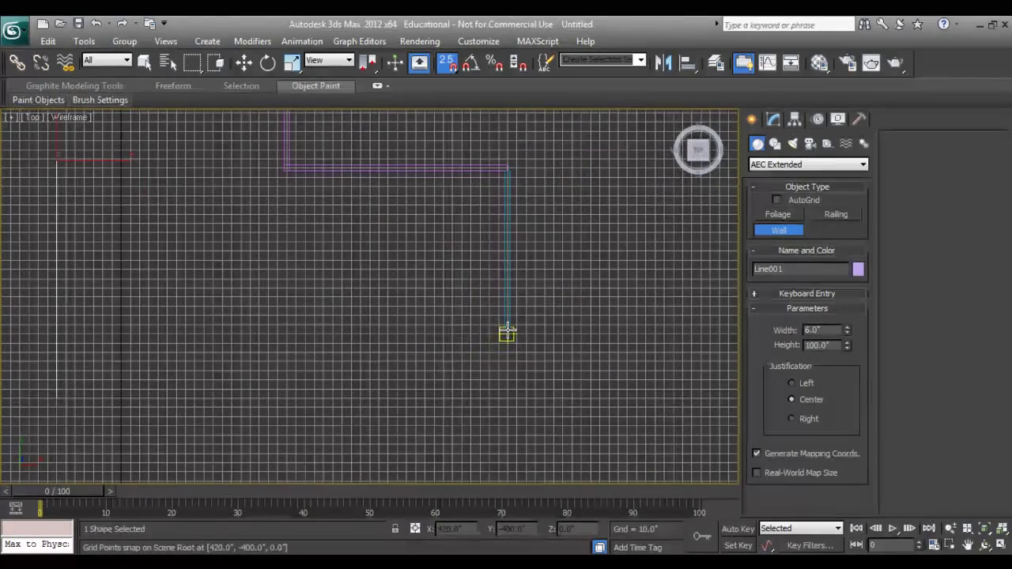
left_click(57, 333)
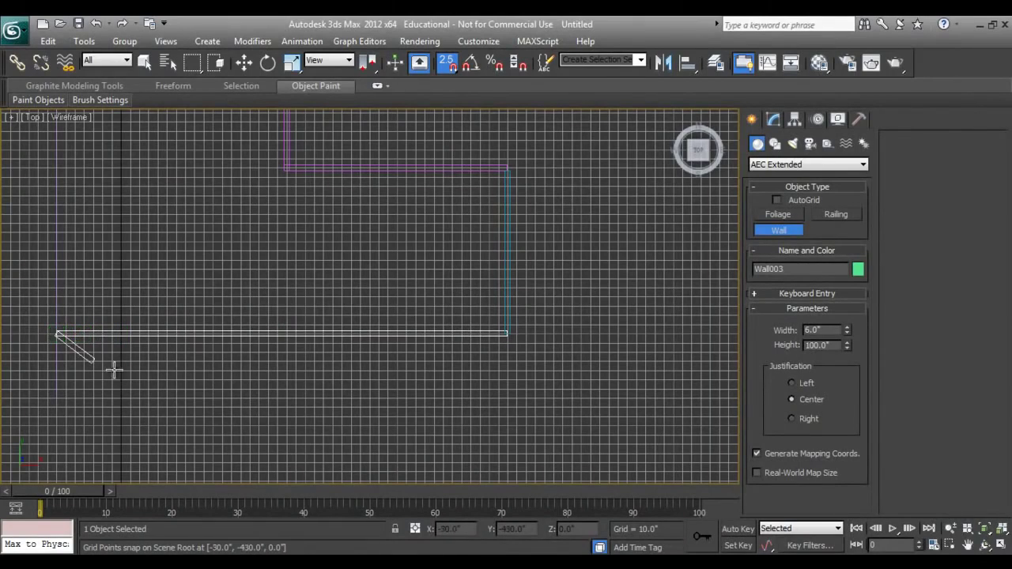
right_click(147, 330)
middle_click_drag(147, 330, 358, 388)
scroll(347, 356, "down", 2)
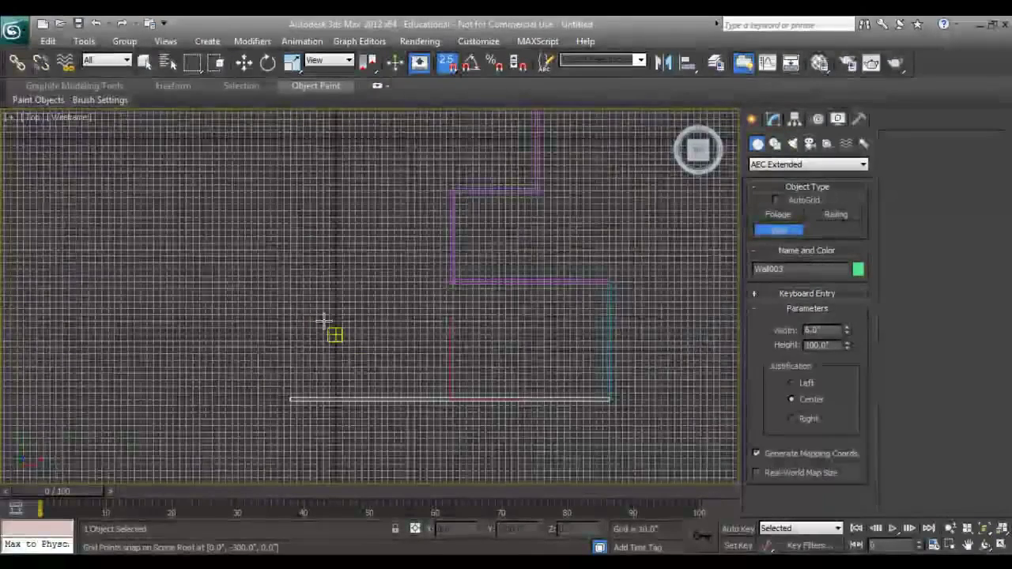
Exit the Wall tool, turn off snapping and delete the vertical guide line spline
right_click(334, 324)
key("s")
left_click(290, 289)
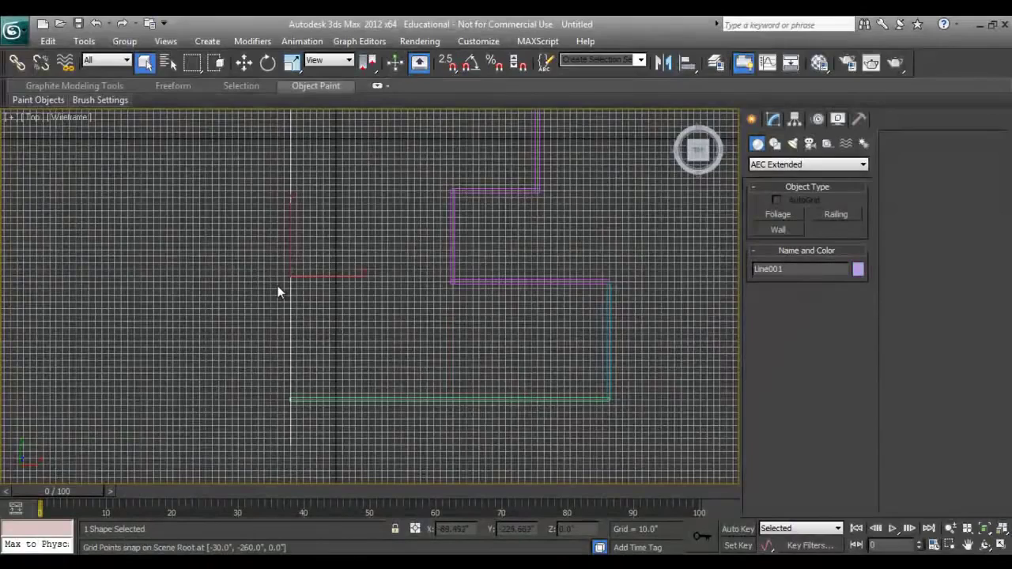
key("Delete")
Hide the grid in the Top view so only the walls are displayed
middle_click_drag(280, 289, 386, 295)
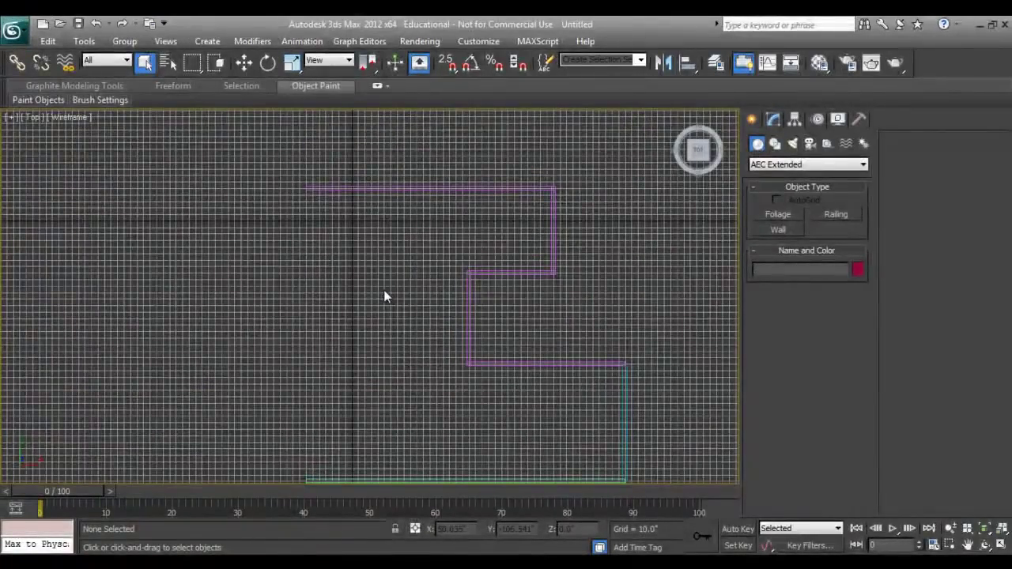
key("g")
middle_click_drag(399, 335, 384, 311)
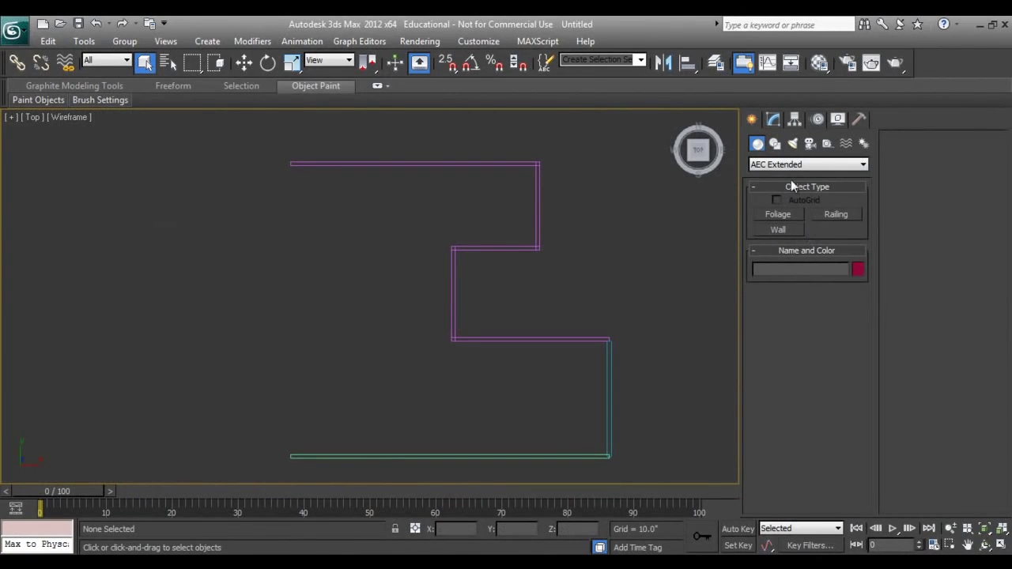
middle_click_drag(496, 341, 480, 310)
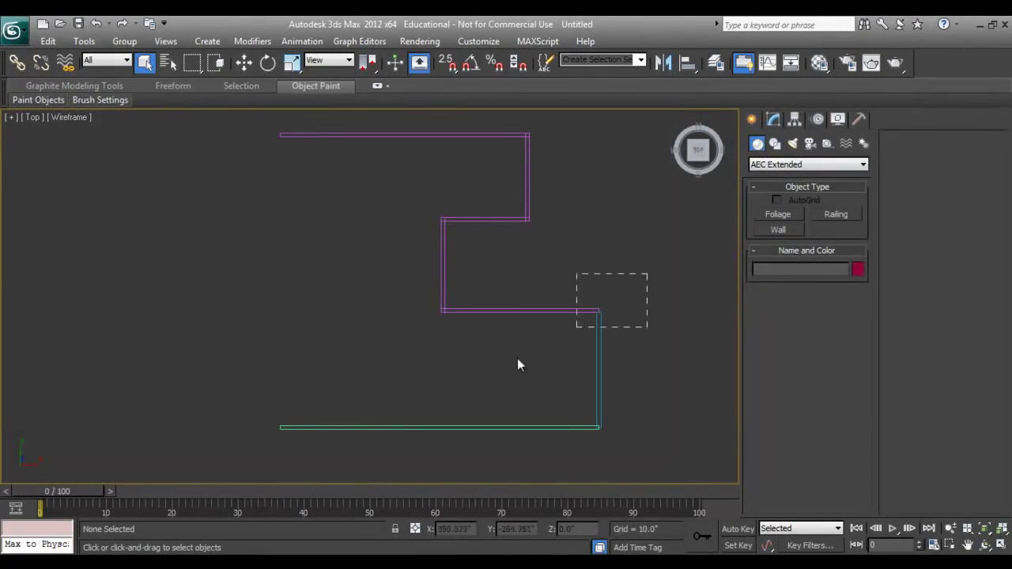
left_click_drag(517, 365, 498, 352)
scroll(360, 293, "down", 2)
left_click_drag(260, 165, 498, 316)
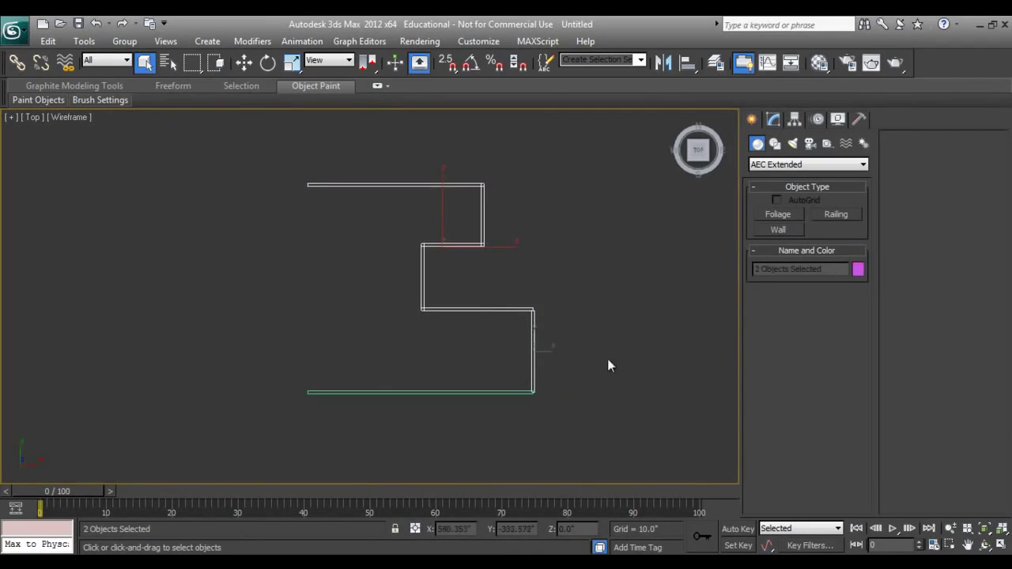
left_click(594, 286)
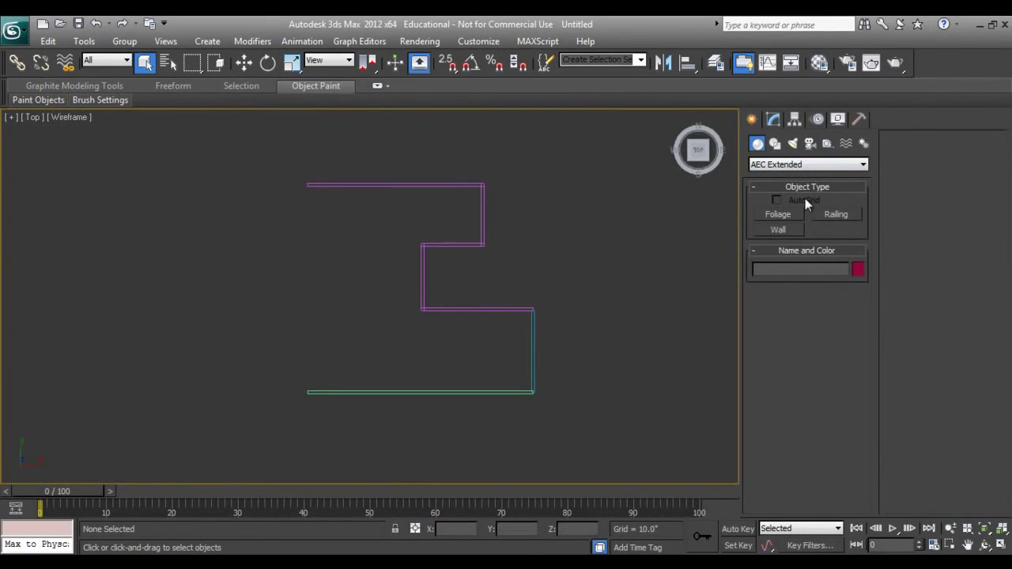
Start the spline Line tool and enable snapping with Endpoint as the only snap option, turning Grid Points off
left_click(775, 143)
left_click(782, 227)
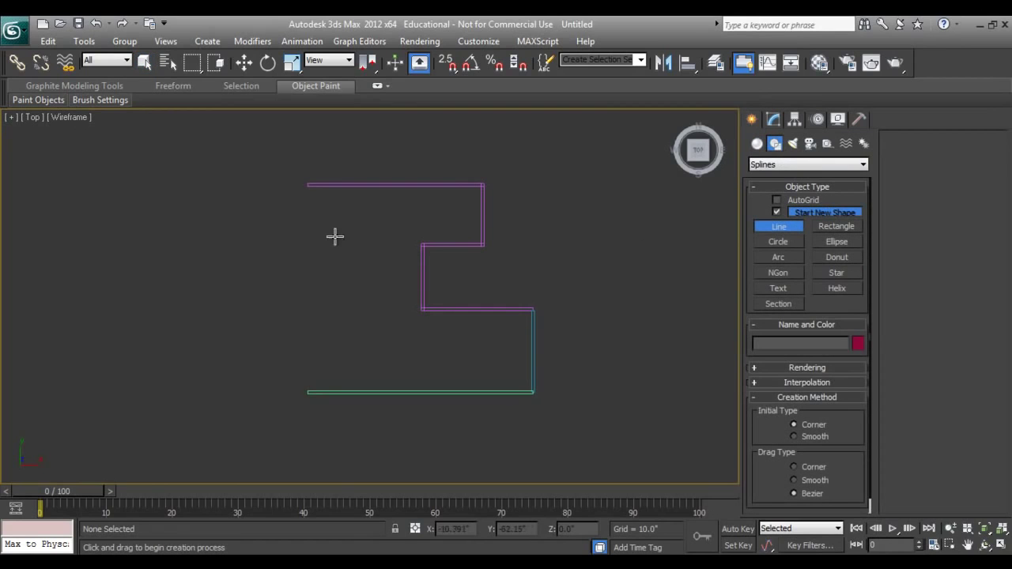
left_click(447, 62)
right_click(447, 62)
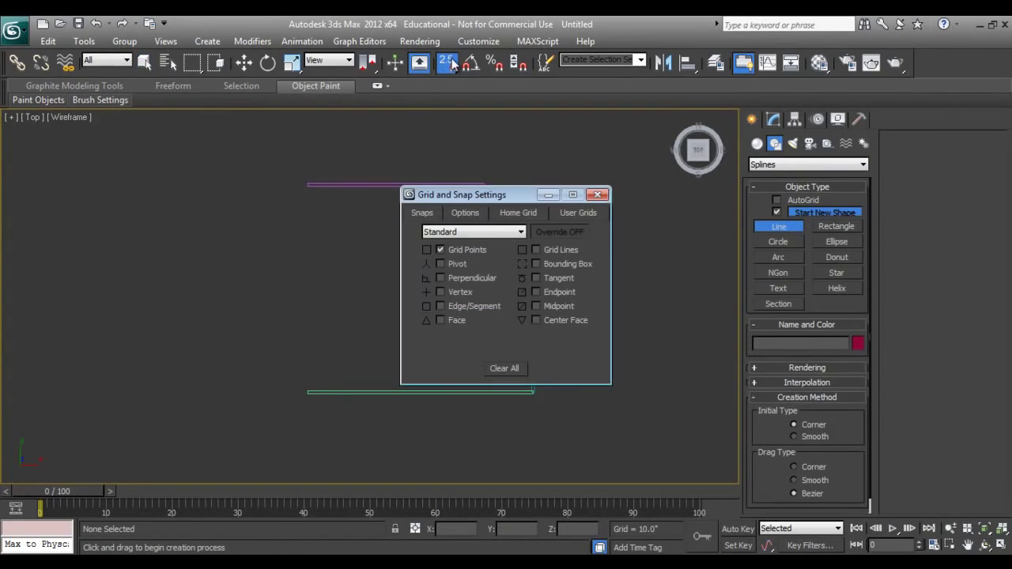
left_click(459, 249)
left_click(551, 293)
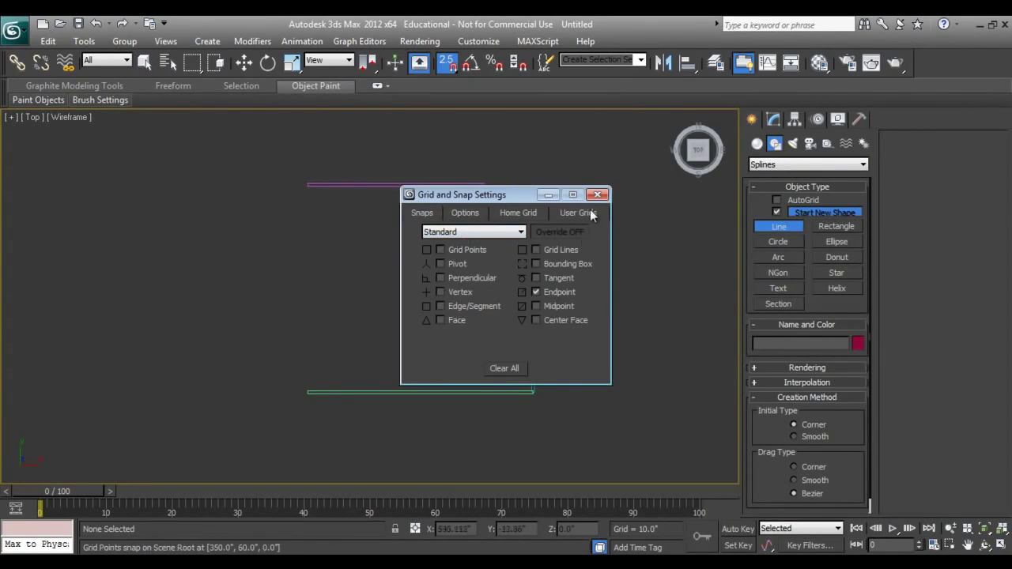
left_click(598, 195)
Draw a straight line spline from the first wall's open end to the open end of the lower horizontal wall
left_click(308, 187)
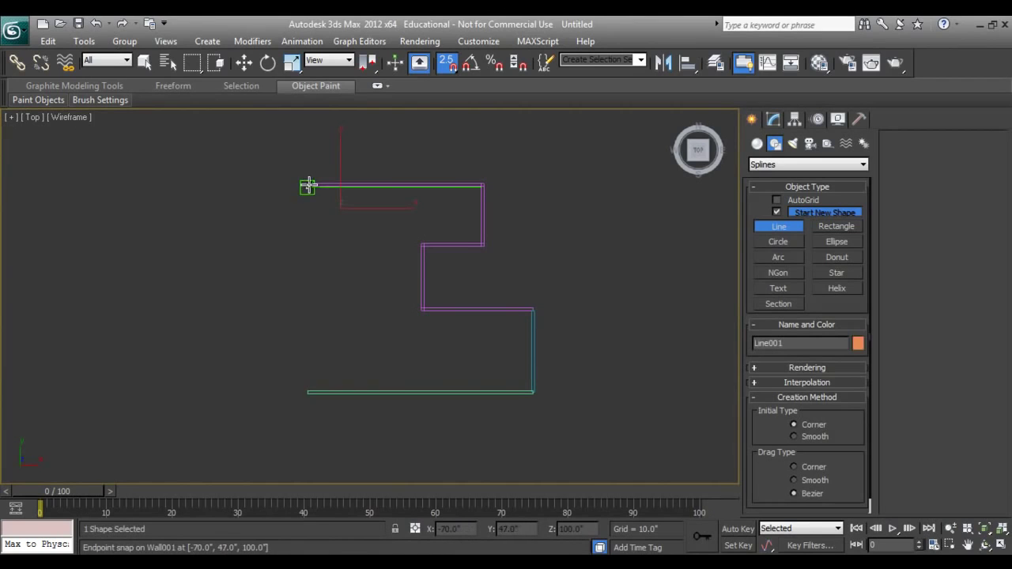
left_click(308, 393)
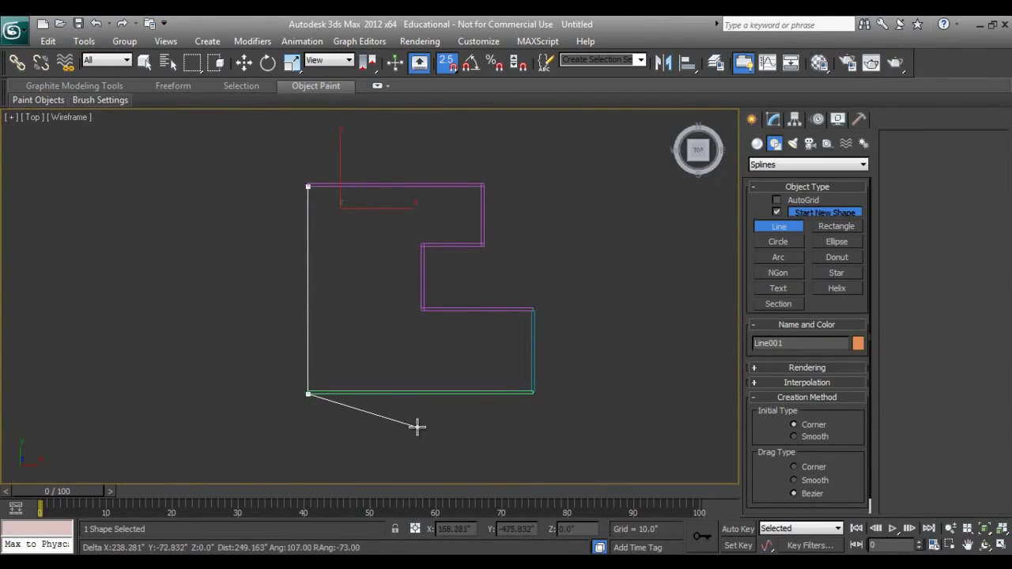
right_click(417, 427)
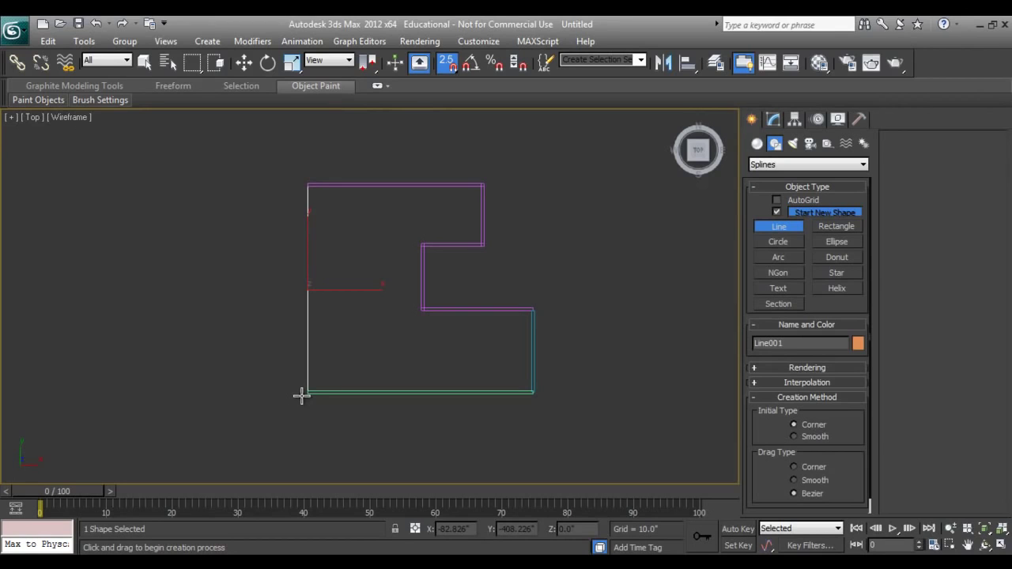
right_click(306, 188)
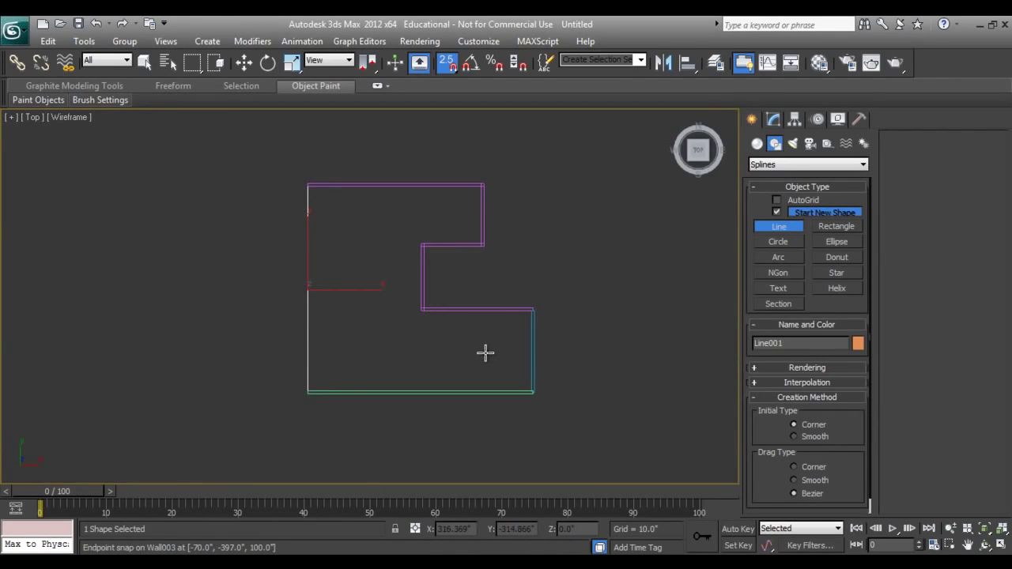
Examine the walls and the closing line from several angles in Perspective and return to the Top view
key("p")
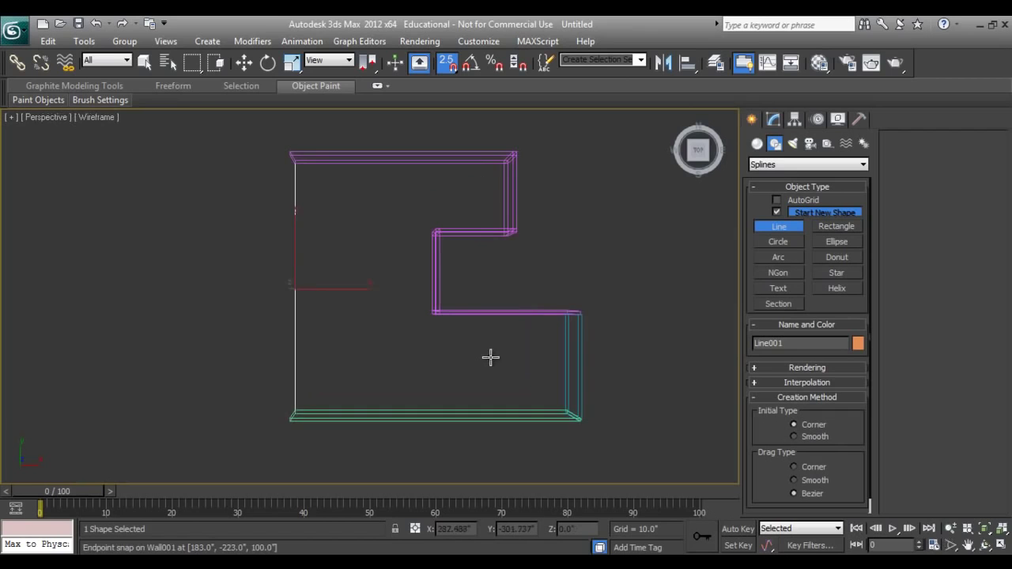
middle_click_drag(515, 400, 455, 256, "alt")
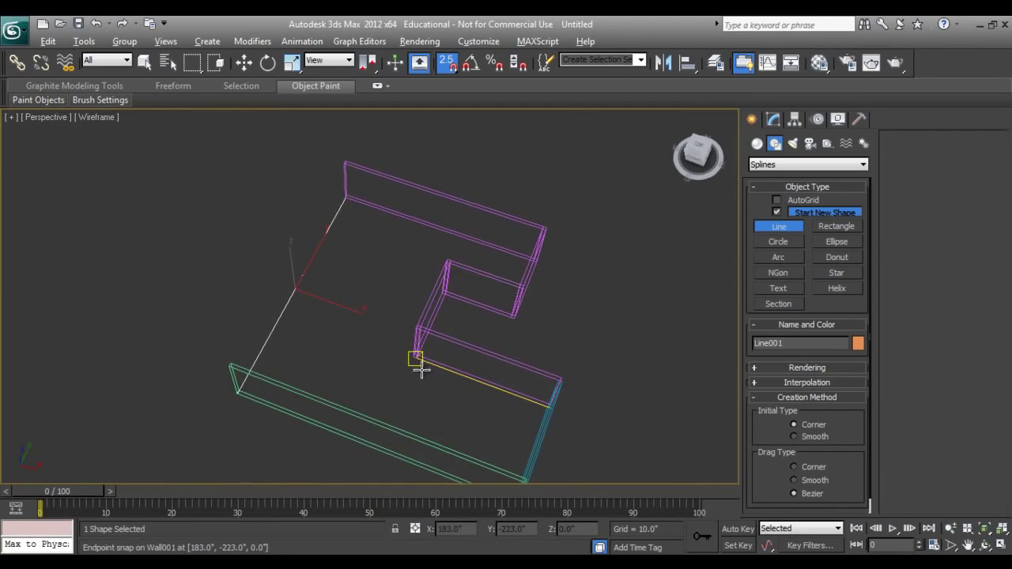
middle_click_drag(420, 361, 434, 329, "alt")
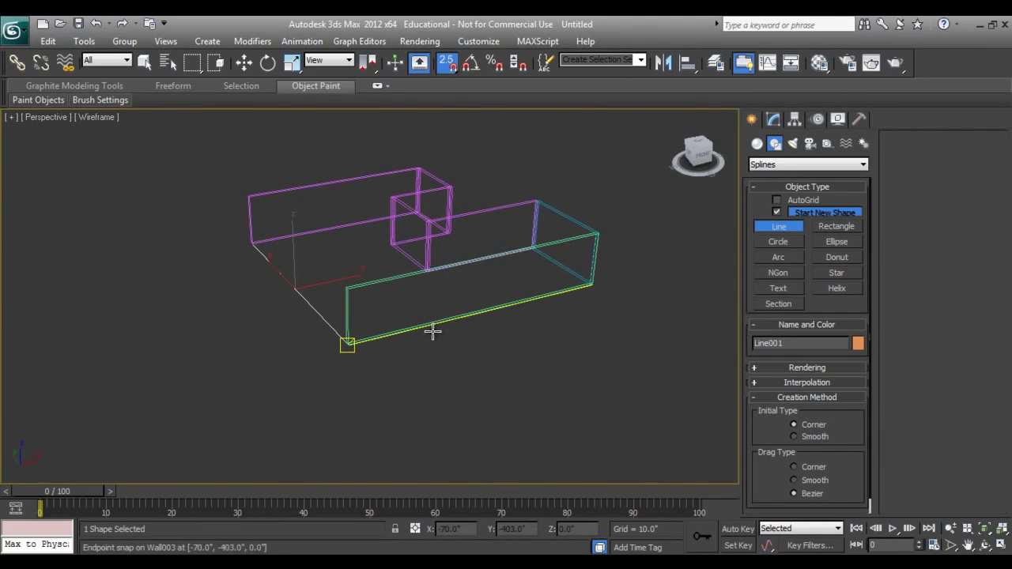
key("t")
scroll(440, 327, "down", 5)
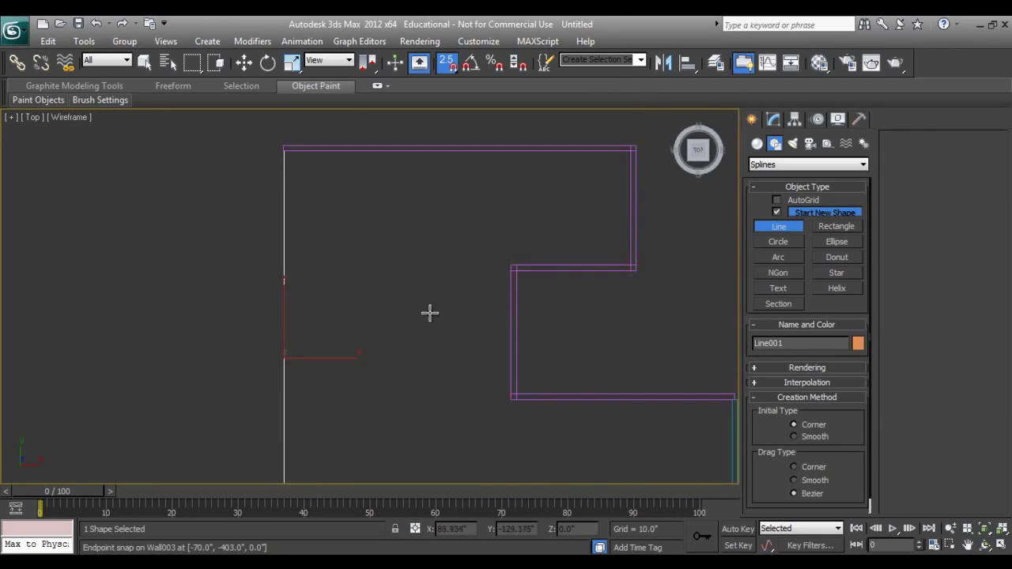
mouse_move(429, 311)
middle_mouse_down()
mouse_move(455, 365)
mouse_move(428, 323)
middle_mouse_up()
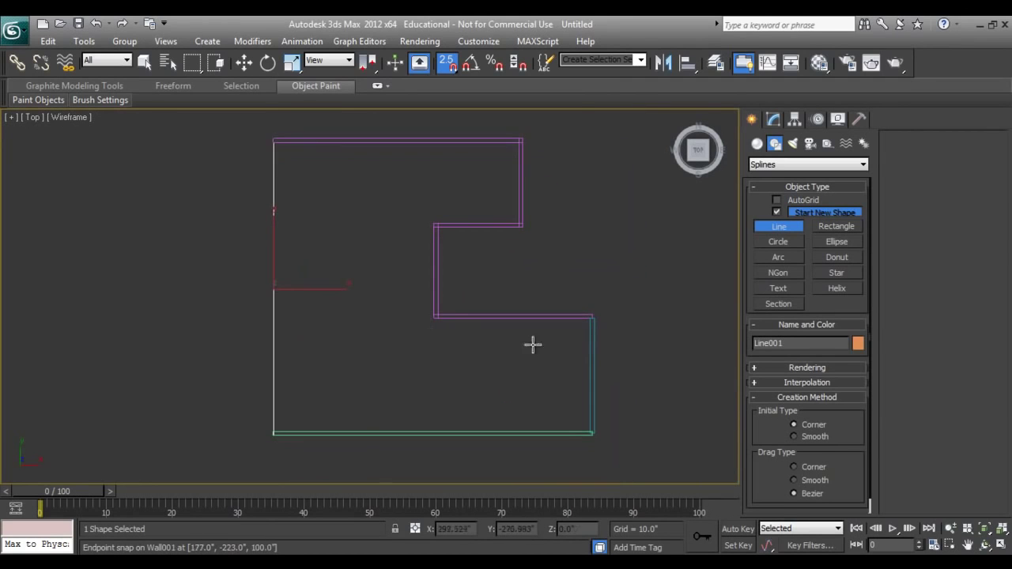
Draw an arc spline between the open ends of the two horizontal walls, bulging outward with a radius of about 237"
left_click(783, 260)
left_click_drag(274, 140, 273, 432)
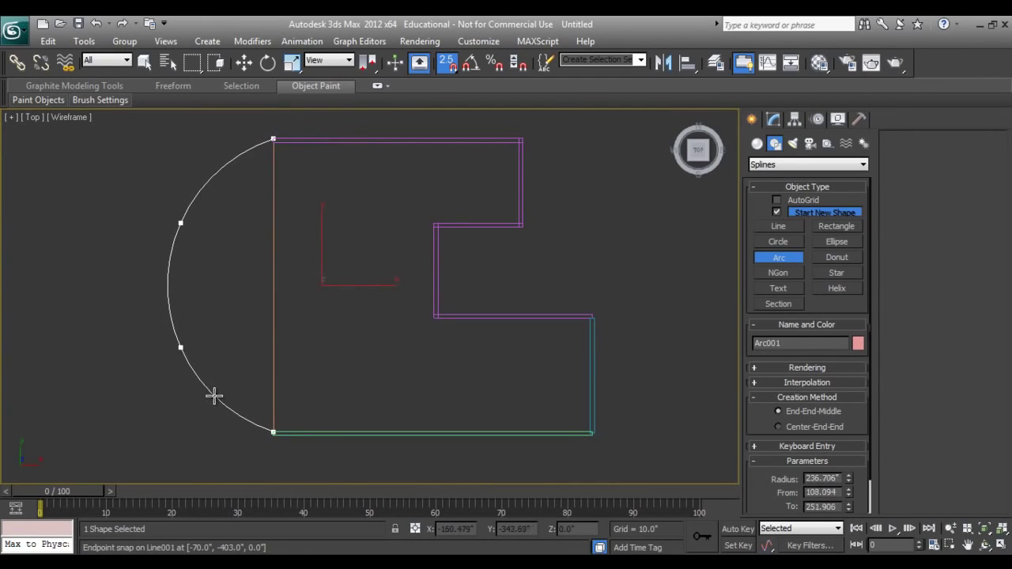
left_click(214, 396)
right_click(292, 289)
Delete the straight line spline joining the two open wall ends, keeping the arc
left_click(274, 271)
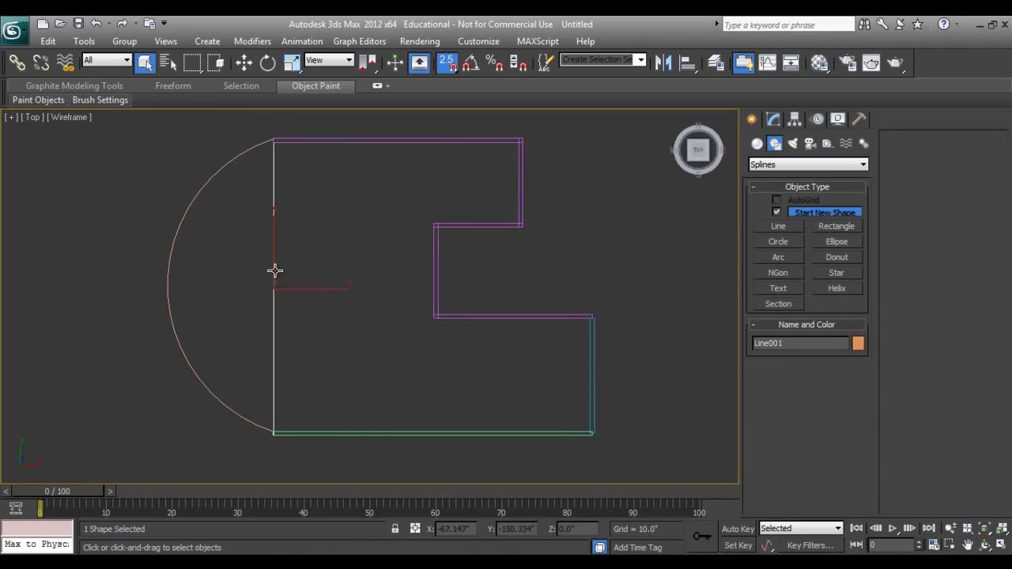
key("Delete")
scroll(308, 321, "down", 3)
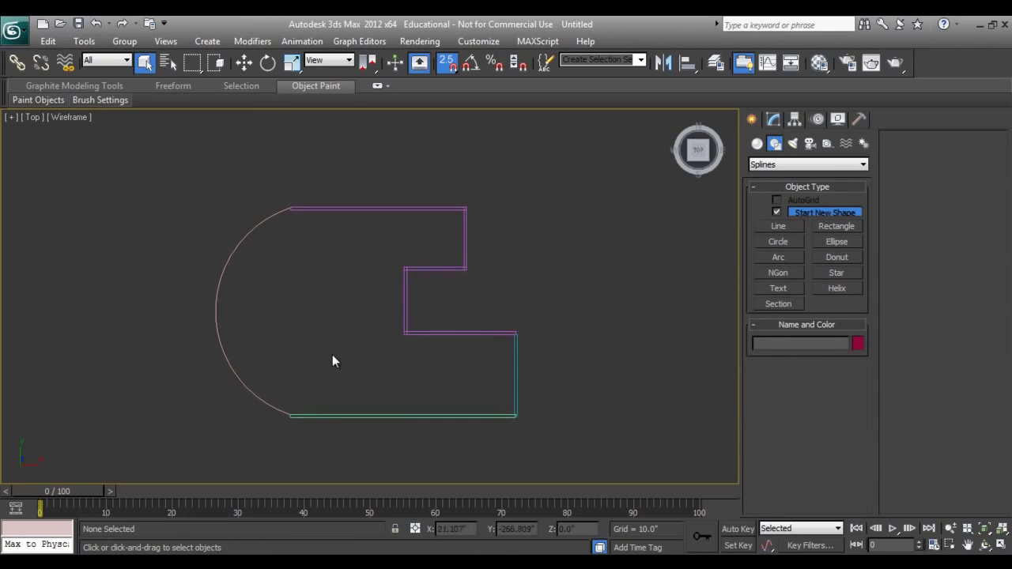
Draw an AEC Extended railing 450" long and about 354" high between the two open wall ends and view it in Perspective
left_click(757, 143)
left_click(771, 164)
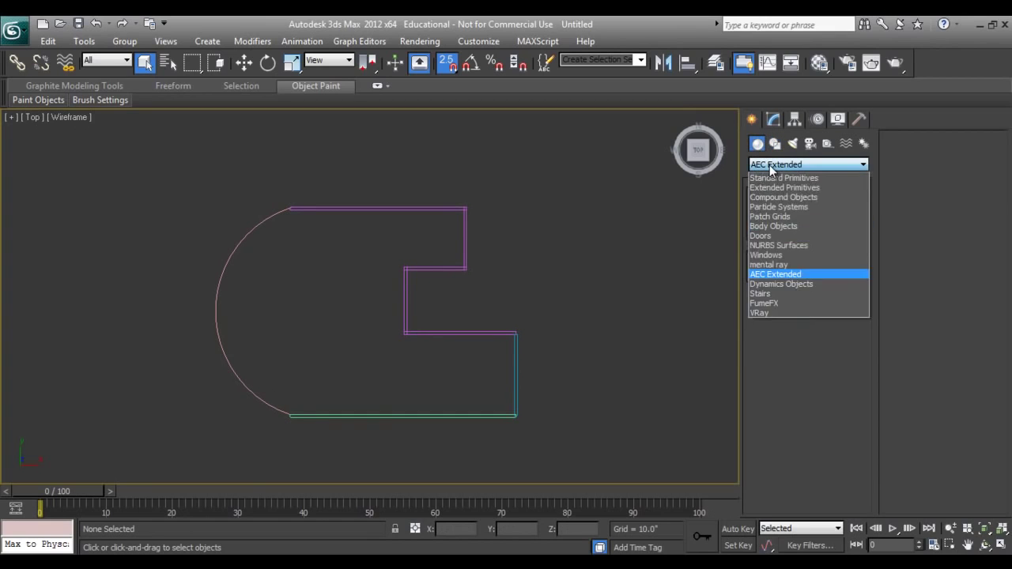
left_click(791, 274)
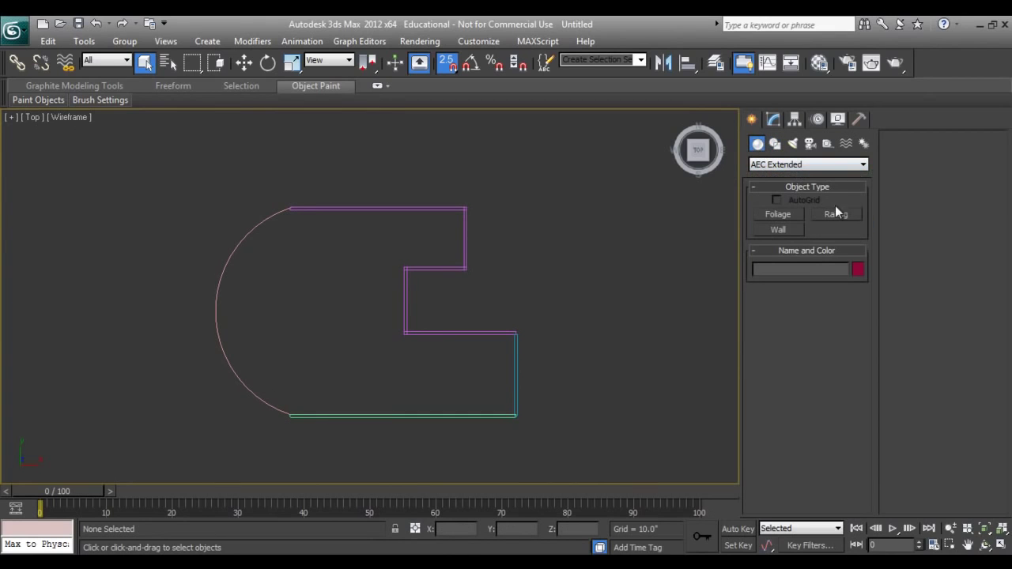
left_click(835, 213)
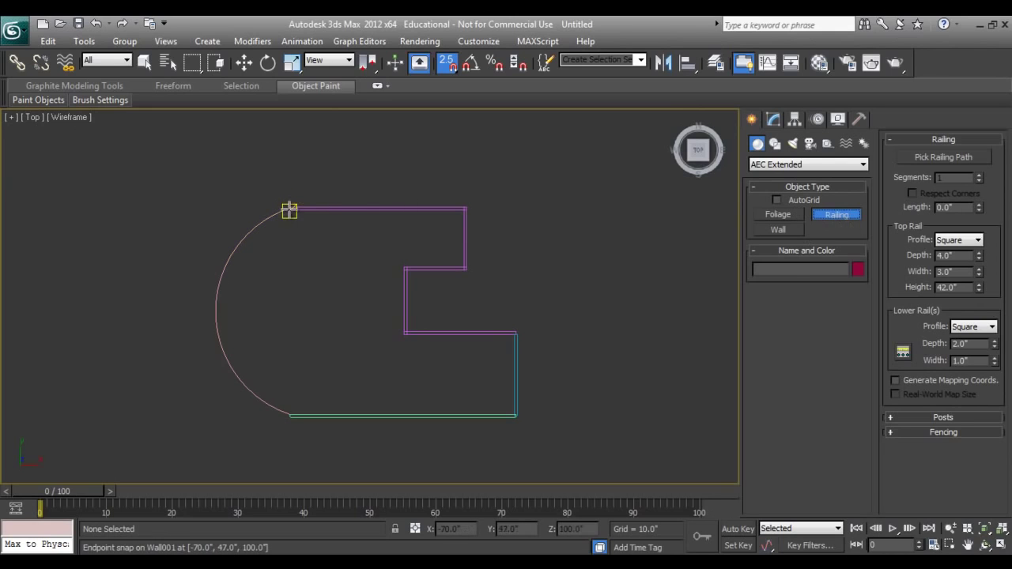
left_click_drag(289, 210, 291, 415)
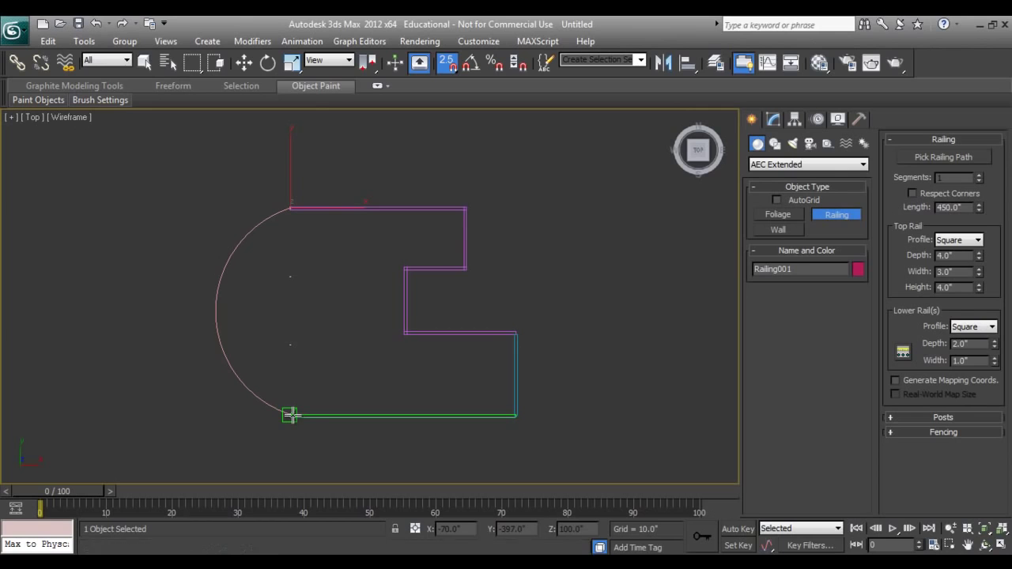
key("p")
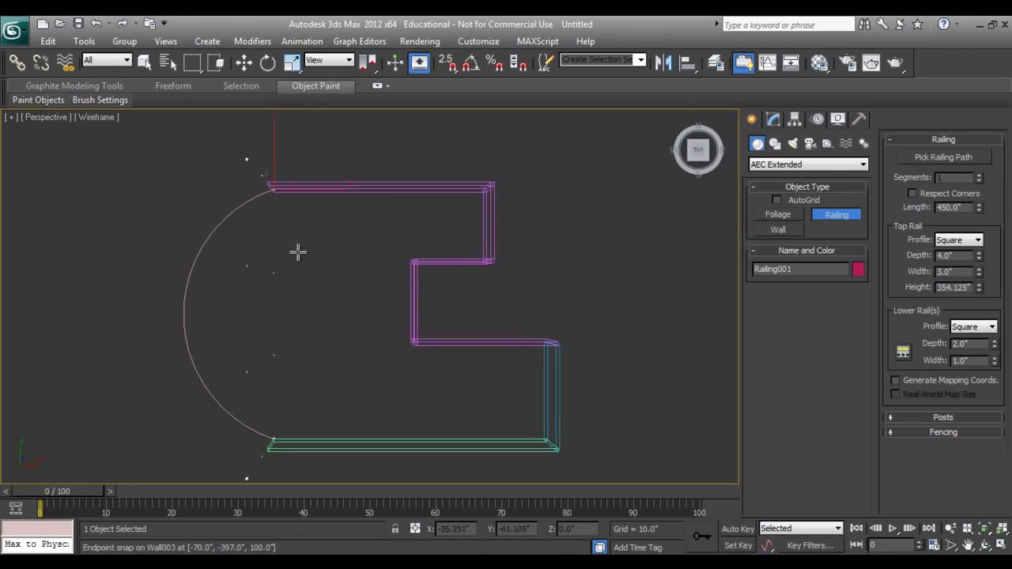
middle_click_drag(348, 383, 380, 348, "alt")
Increase the railing's top rail width to 35.07" and its depth to 96.76"
left_click(773, 118)
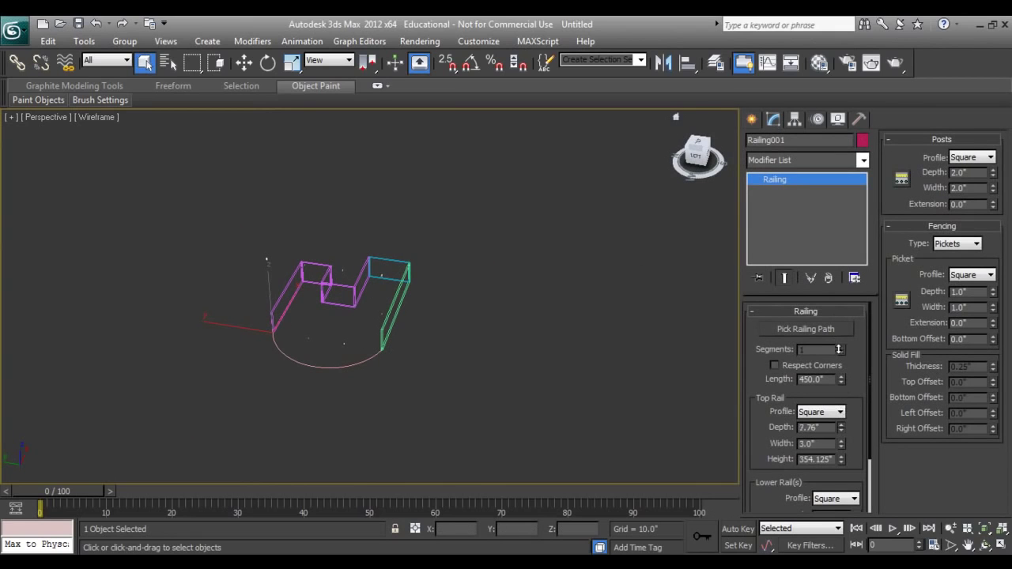
right_click(782, 25)
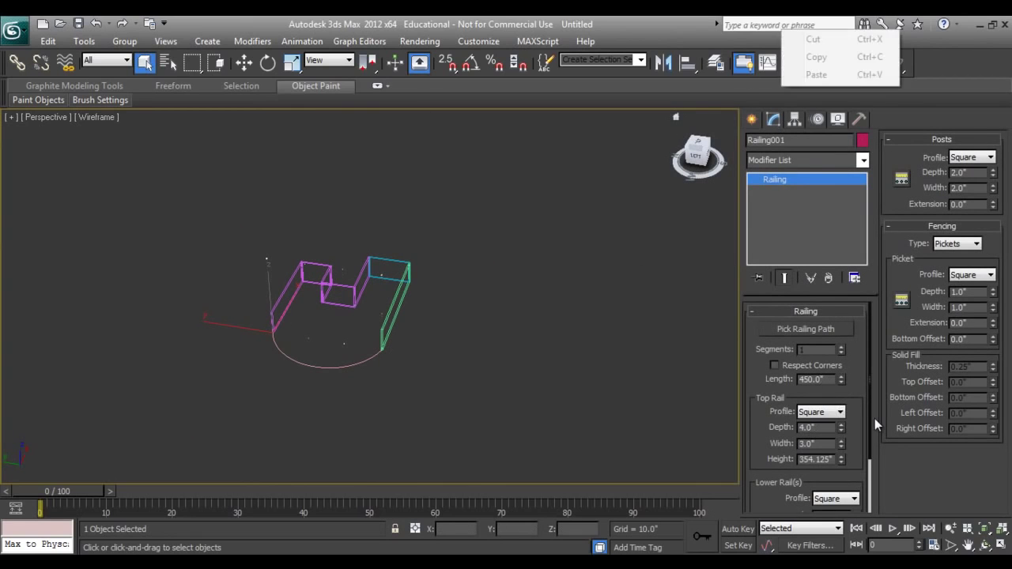
left_click(839, 350)
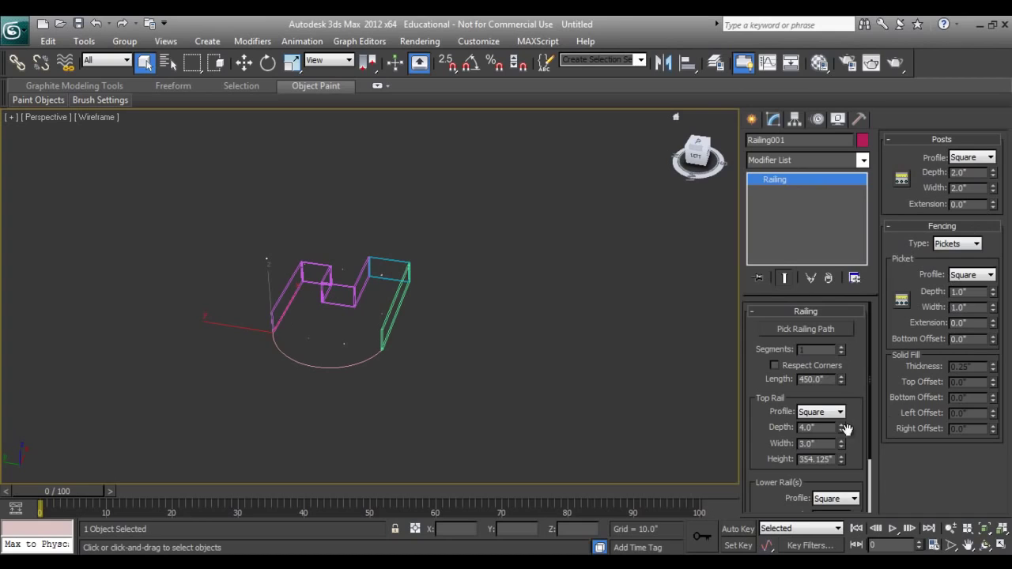
scroll(846, 428, "down", 1)
left_click_drag(842, 416, 795, 457)
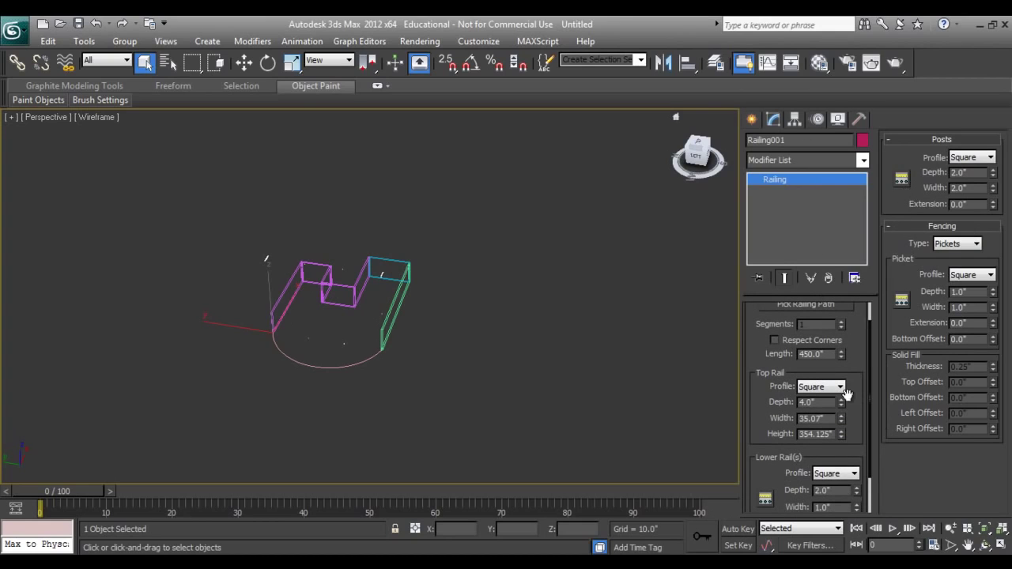
left_click_drag(827, 226, 878, 342)
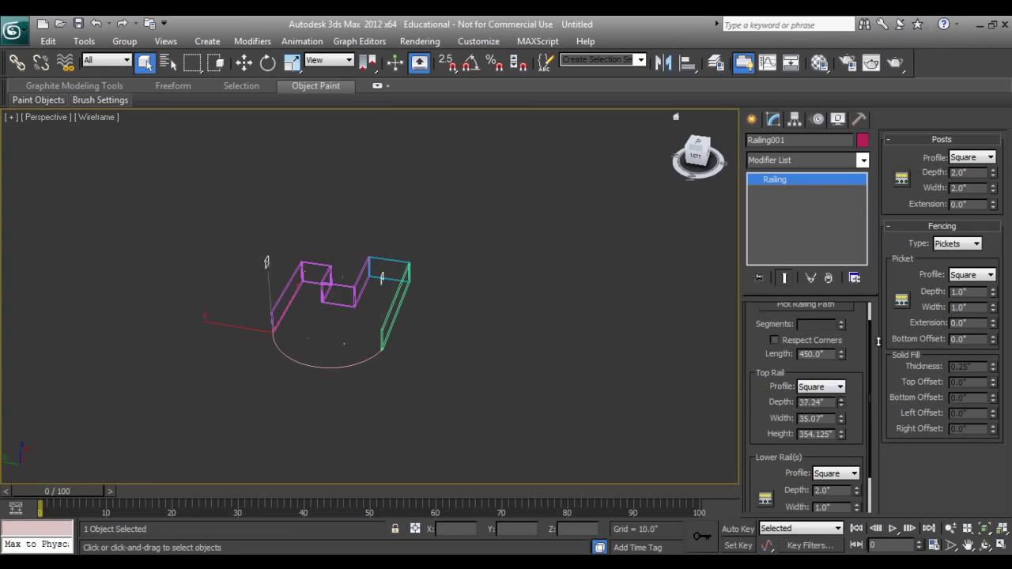
left_click_drag(914, 277, 855, 365)
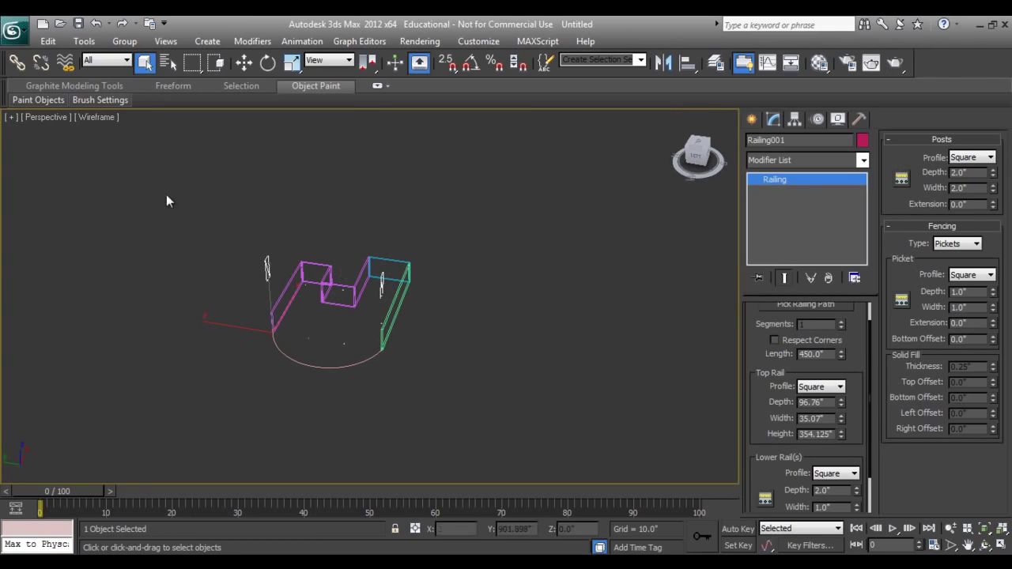
Shade the Perspective view and set the railing's top rail to 11.611" depth, 15.781" width and 99.155" height
left_click(96, 117)
left_click(129, 151)
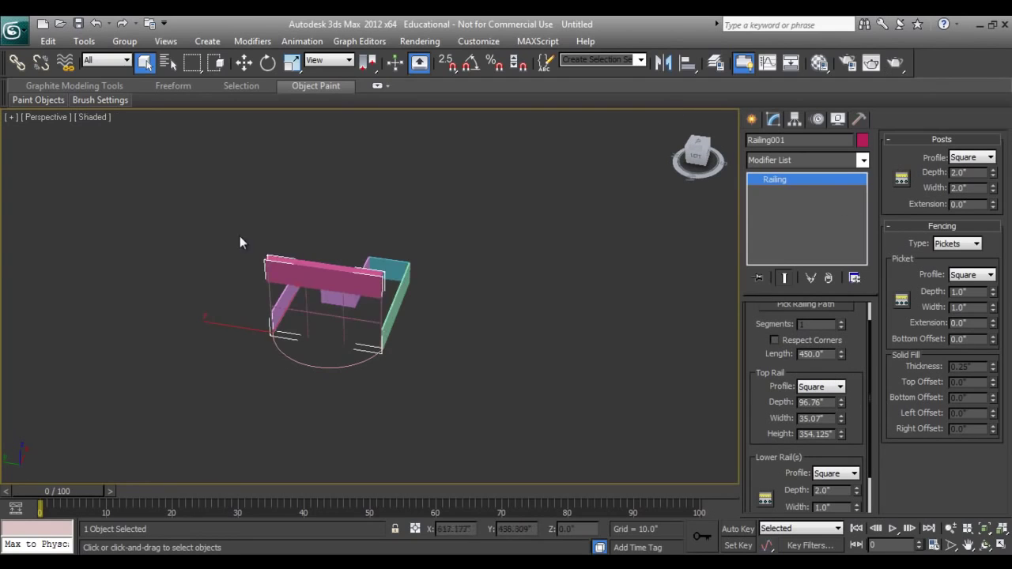
scroll(333, 339, "up", 4)
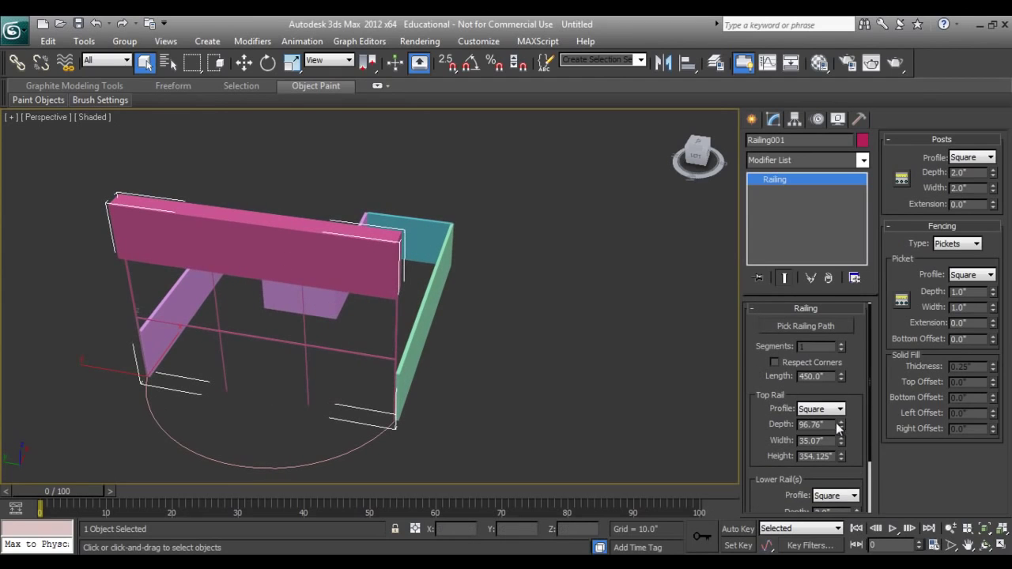
left_click_drag(840, 428, 864, 490)
left_click_drag(844, 447, 839, 476)
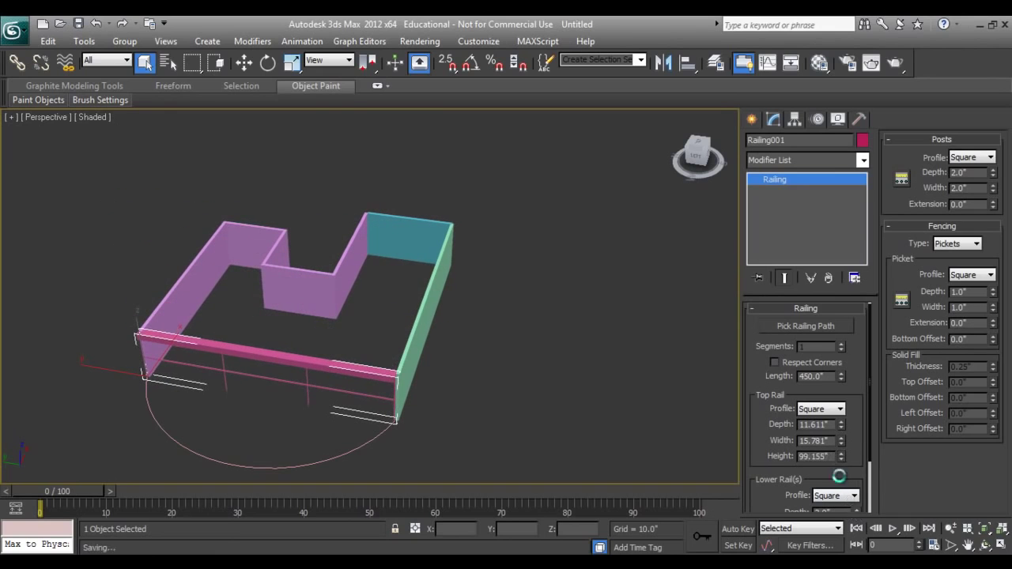
Set the railing's top rail height to 100" and change its fencing type to Solid Fill
type("100")
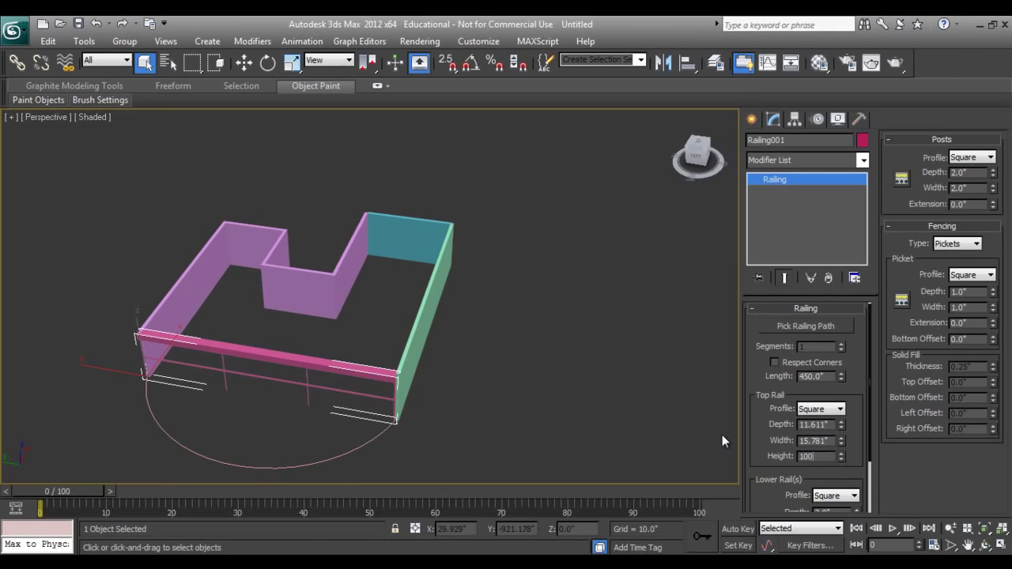
key("Return")
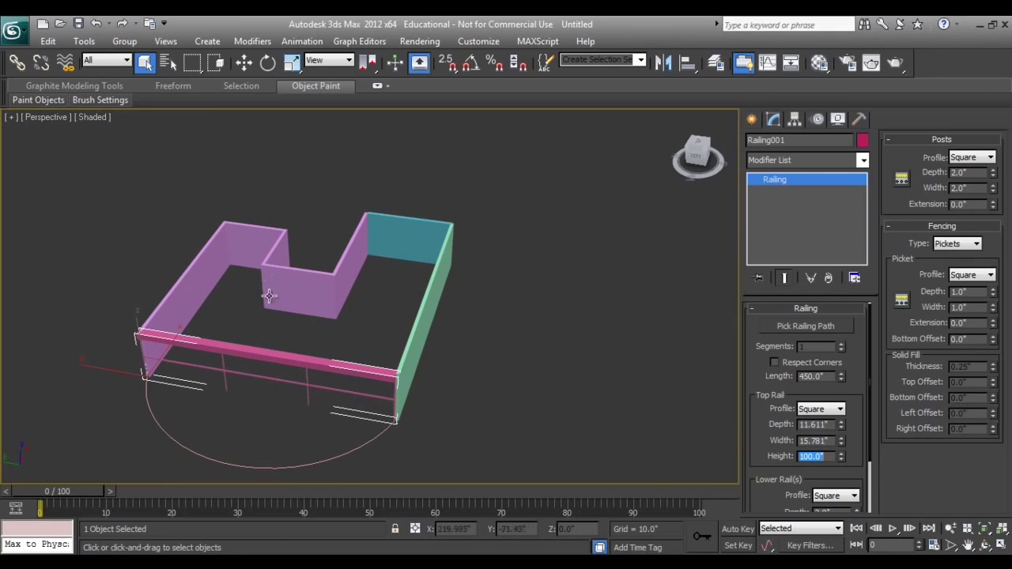
left_click(985, 545)
left_click_drag(429, 413, 245, 339)
mouse_move(371, 298)
left_mouse_down()
mouse_move(335, 293)
mouse_move(368, 309)
left_mouse_up()
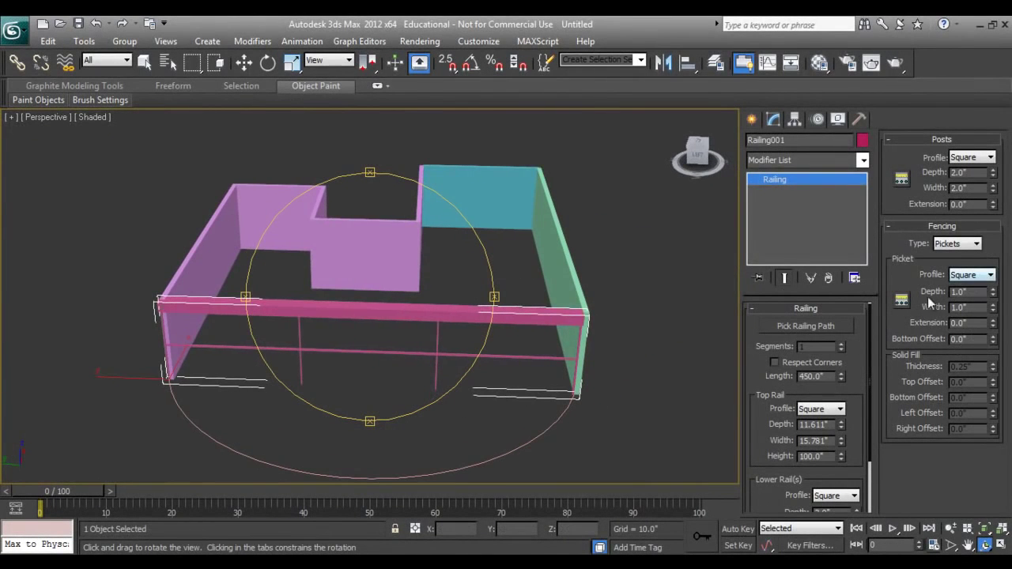
left_click(957, 244)
left_click(952, 276)
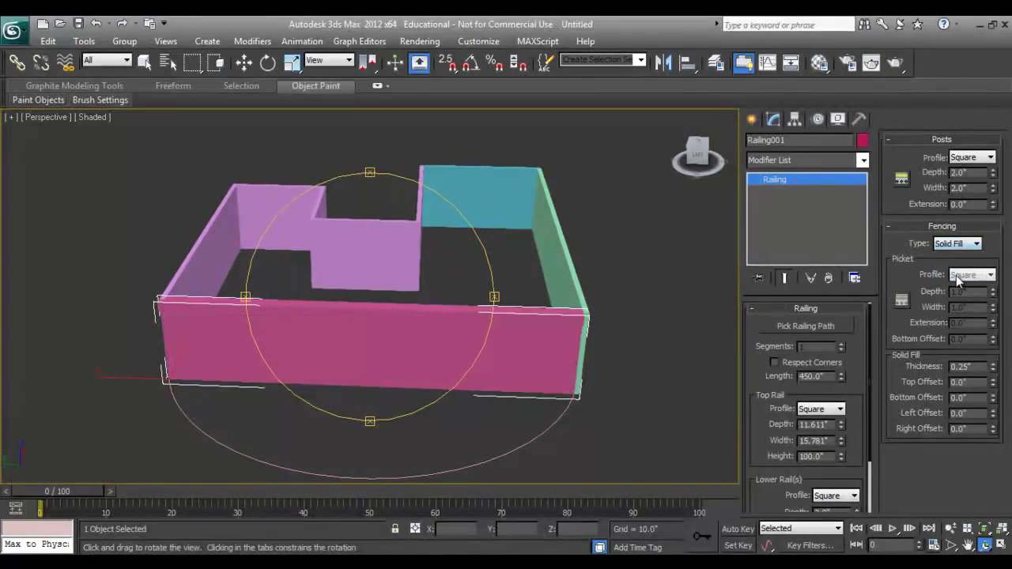
Assign the arc spline as the railing's path and set the railing to 17 segments so it follows the curve
left_click(798, 326)
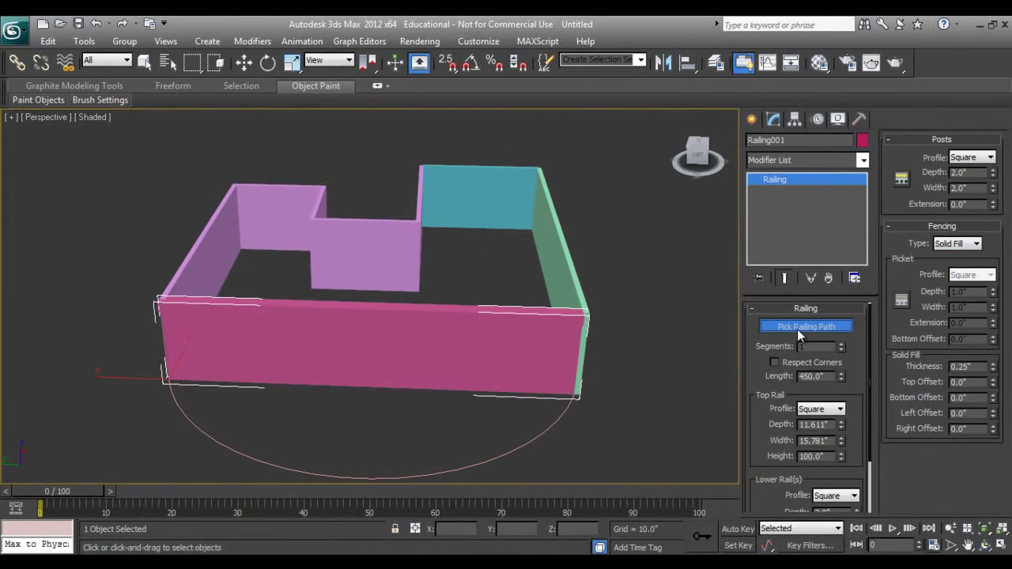
left_click(528, 444)
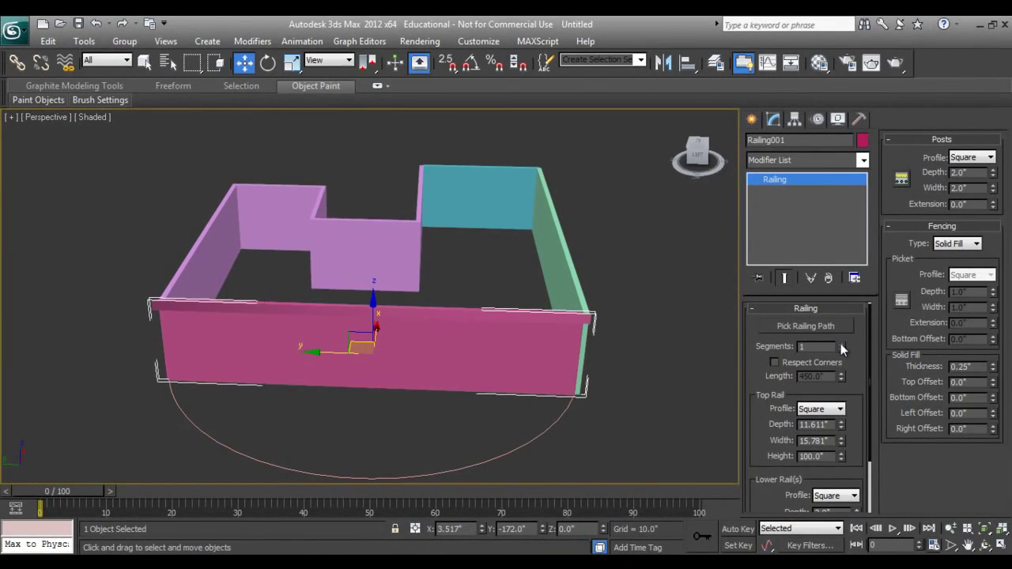
left_click_drag(841, 343, 841, 344)
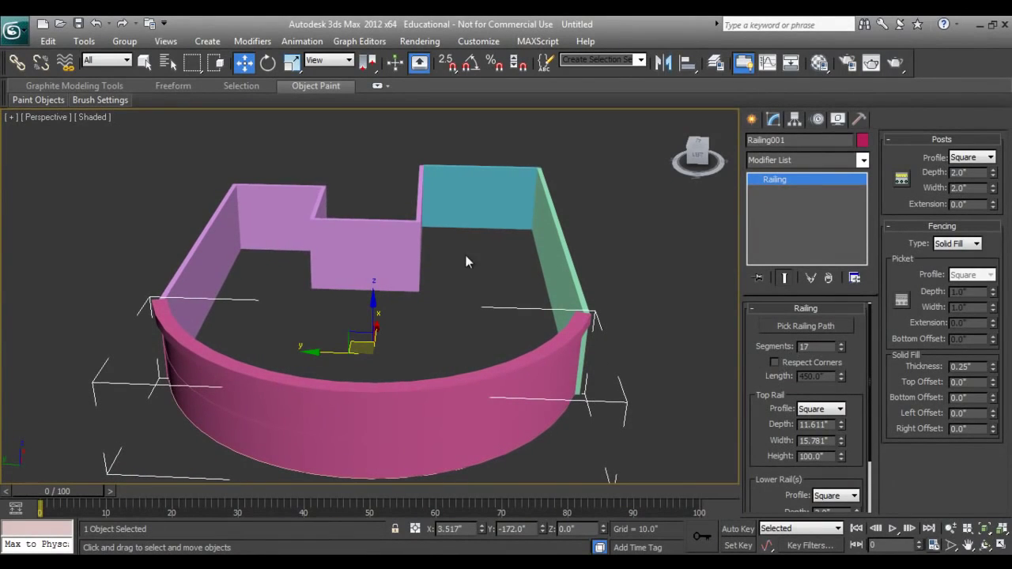
left_click(985, 546)
mouse_move(411, 308)
left_mouse_down()
mouse_move(434, 293)
mouse_move(426, 301)
left_mouse_up()
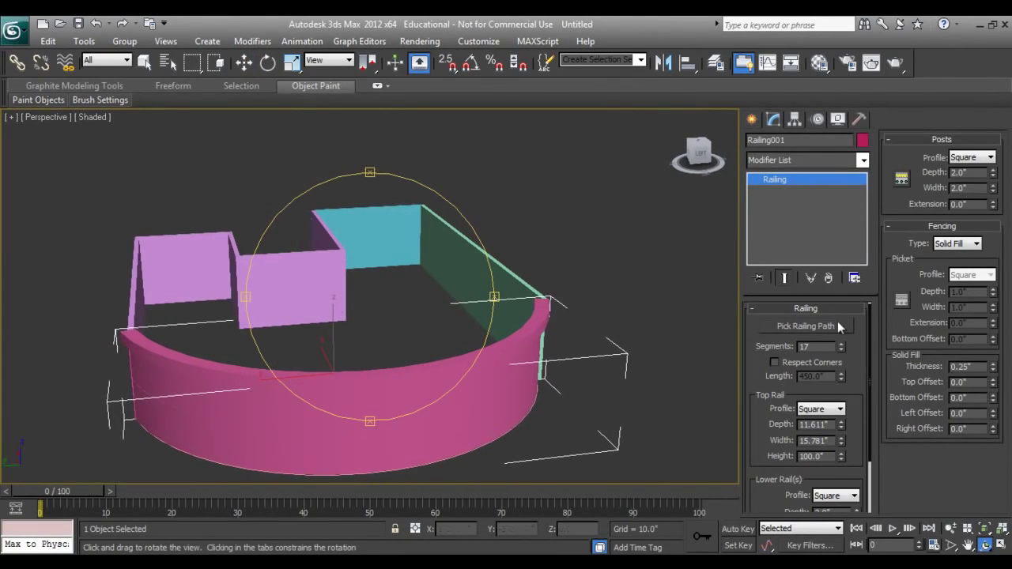
Set the railing's post count to 15 and give the posts a Round profile
left_click(903, 180)
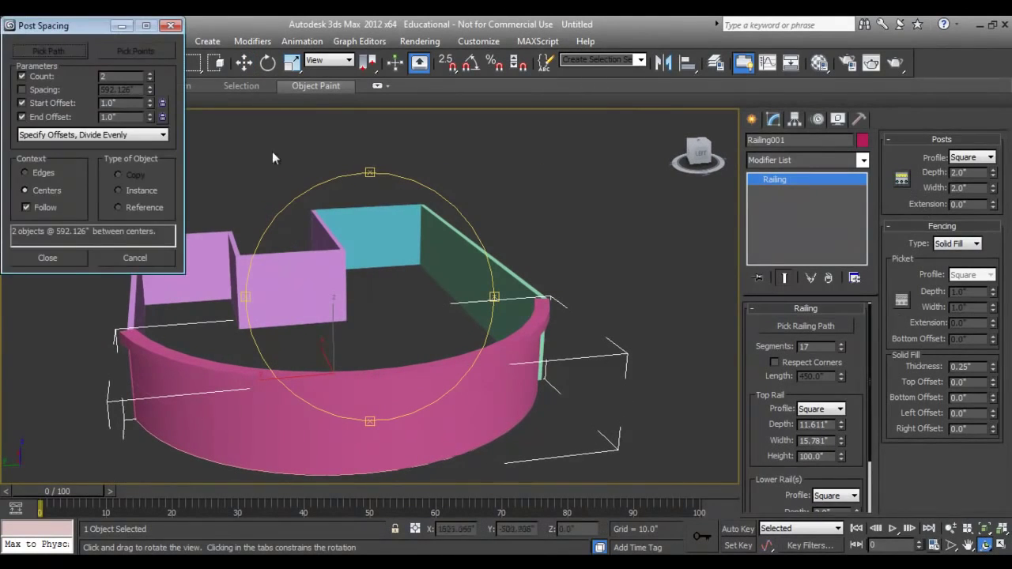
left_click(149, 74)
left_click(149, 74)
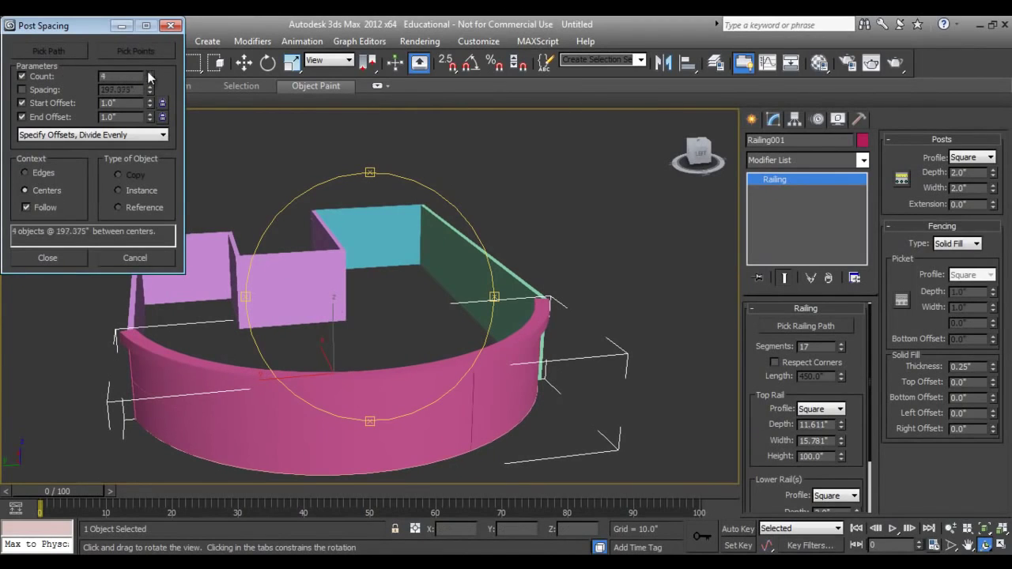
left_click(149, 73)
left_click(148, 74)
left_click(149, 74)
left_click(149, 73)
left_click(148, 73)
left_click(149, 73)
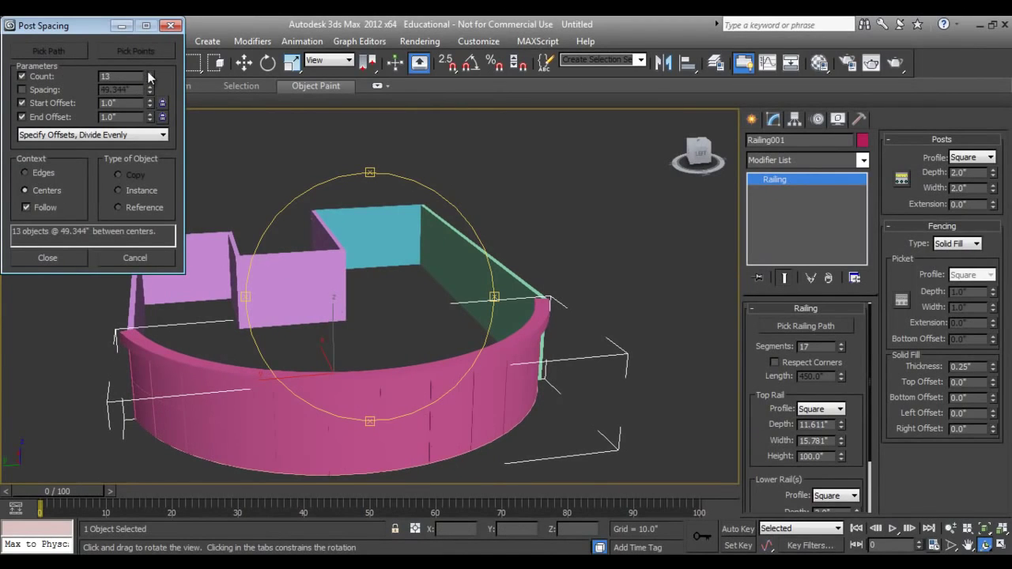
left_click(149, 74)
left_click(149, 74)
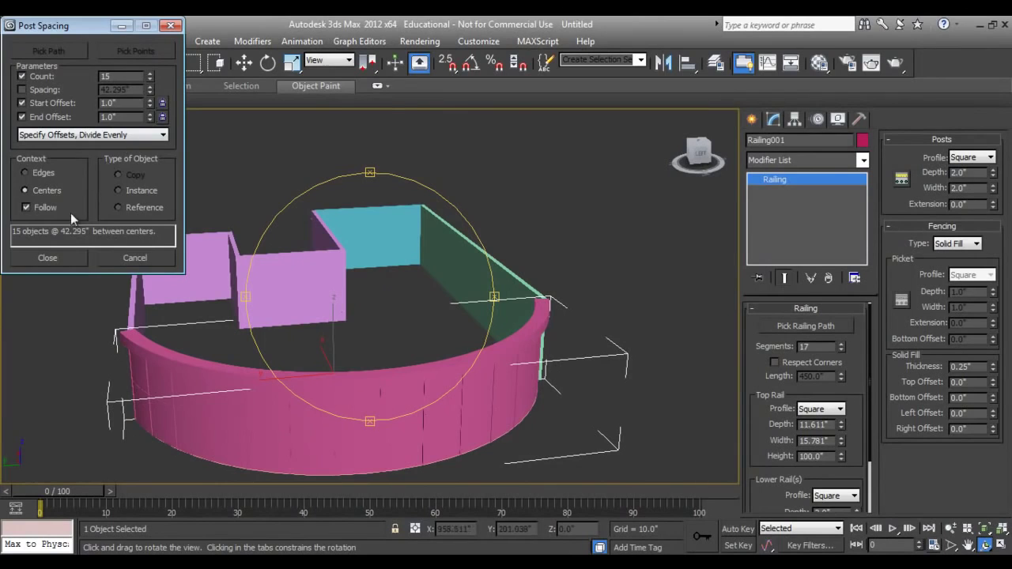
left_click(61, 258)
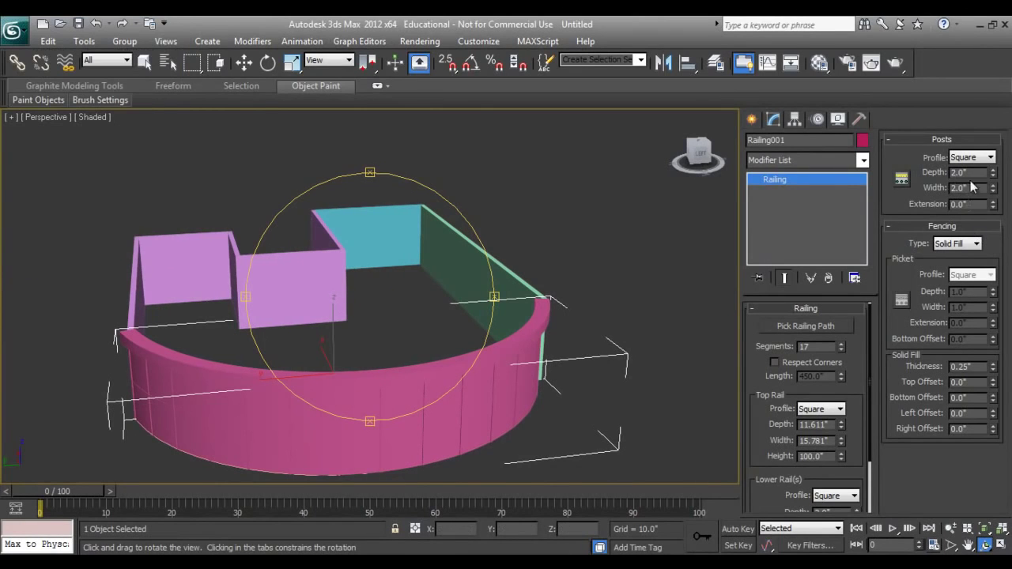
left_click(971, 158)
left_click(966, 187)
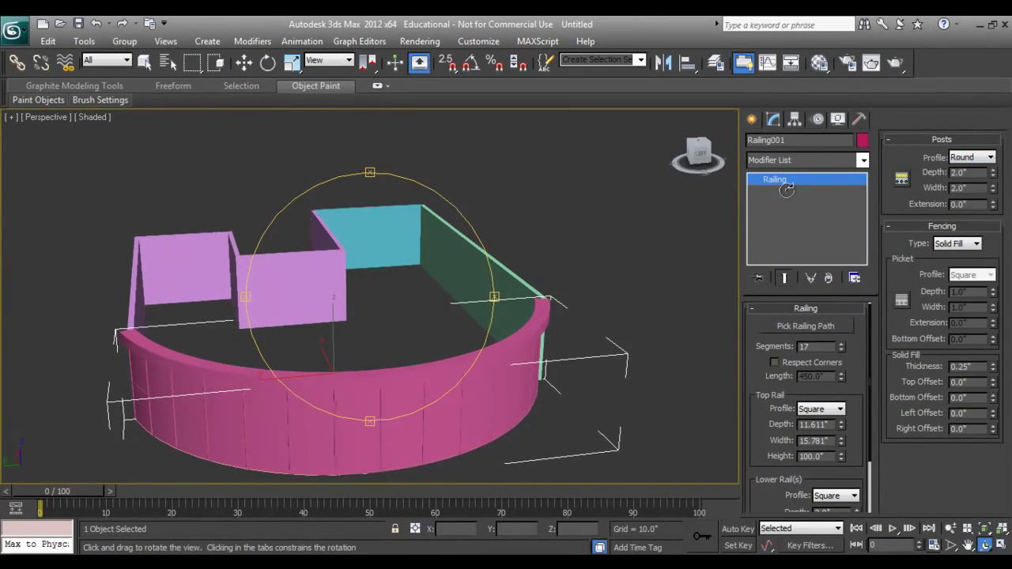
left_click_drag(355, 293, 349, 328)
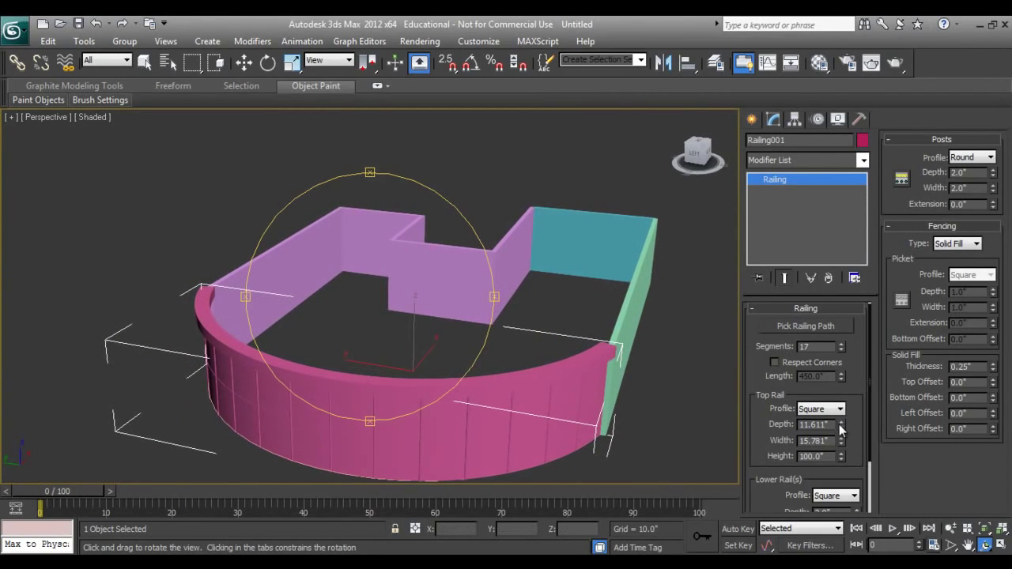
Set the curved railing's top rail depth and width to 6" each
left_click_drag(841, 427, 846, 473)
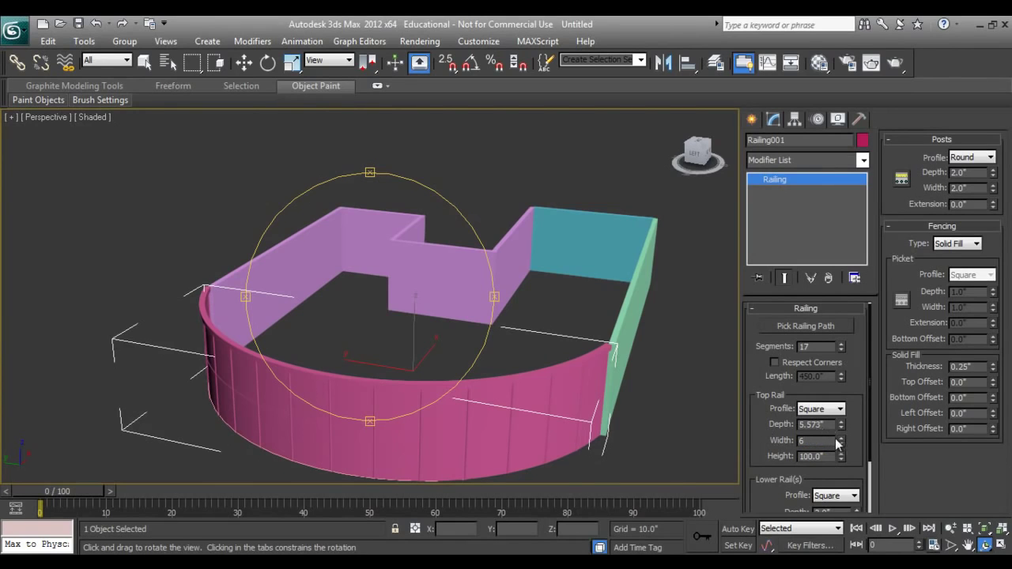
key("Return")
left_click_drag(335, 332, 366, 369)
scroll(366, 369, "up", 3)
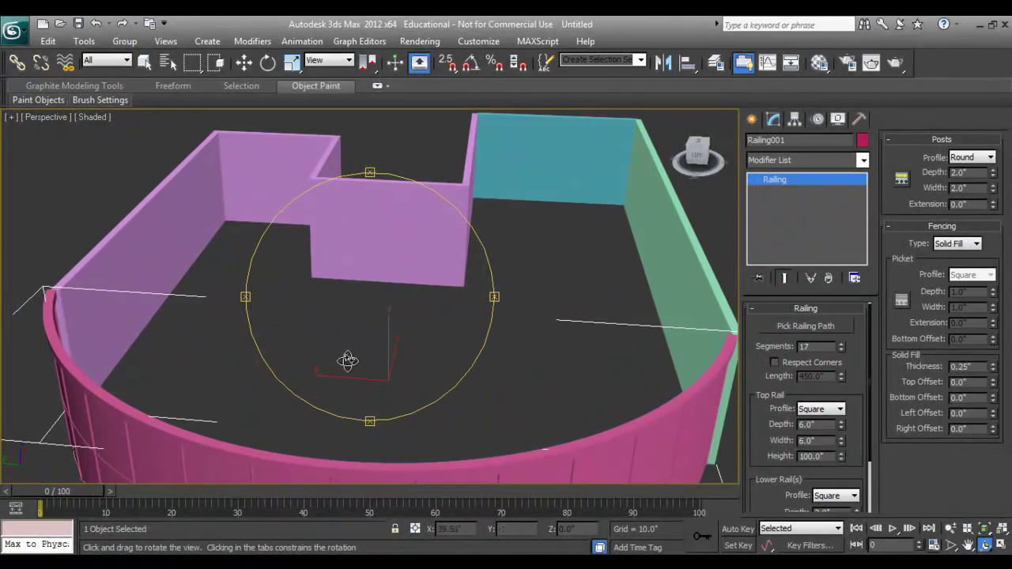
left_click_drag(350, 359, 290, 341)
In the Top view, start a Line spline from the upper wall's outer corner along that wall and straight across the railing side
key("t")
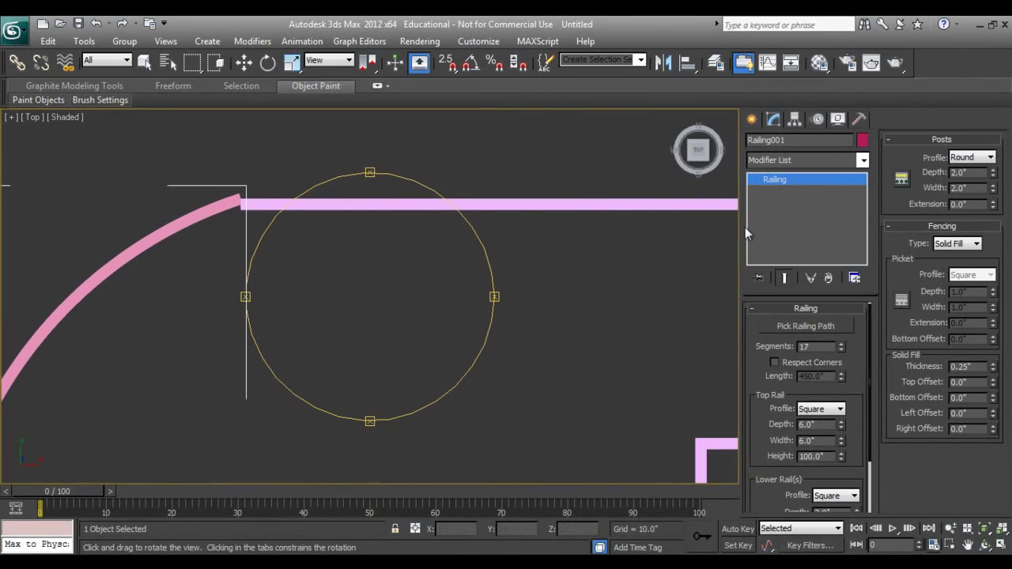
left_click(752, 119)
scroll(424, 313, "down", 5)
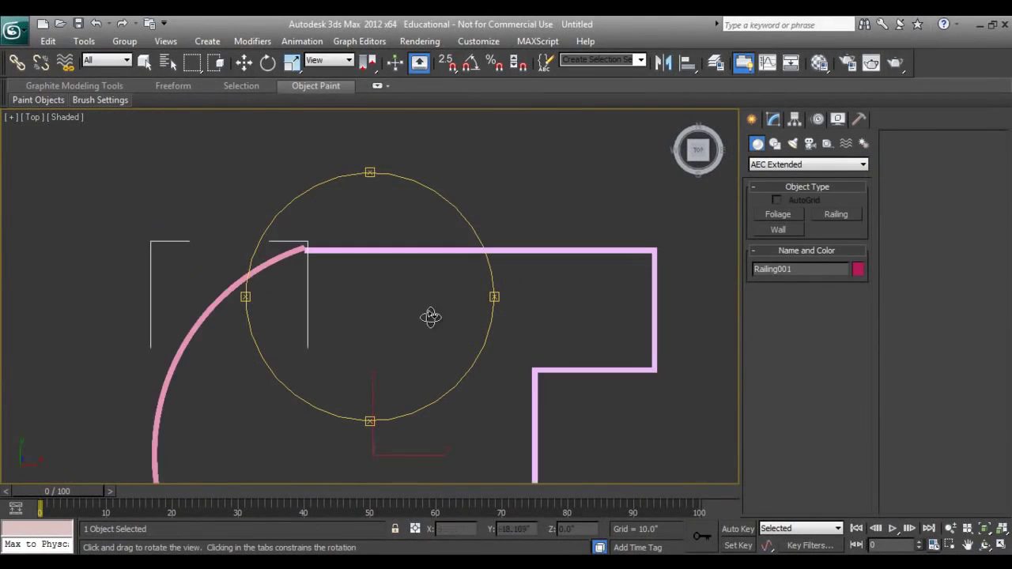
left_click_drag(407, 269, 384, 293)
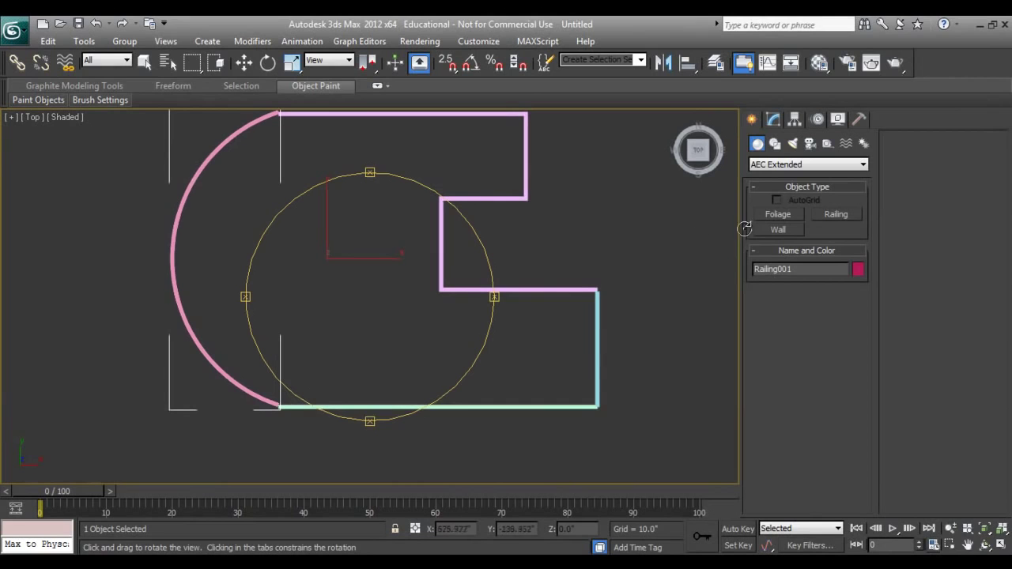
left_click(775, 143)
key("shift+z")
key("w")
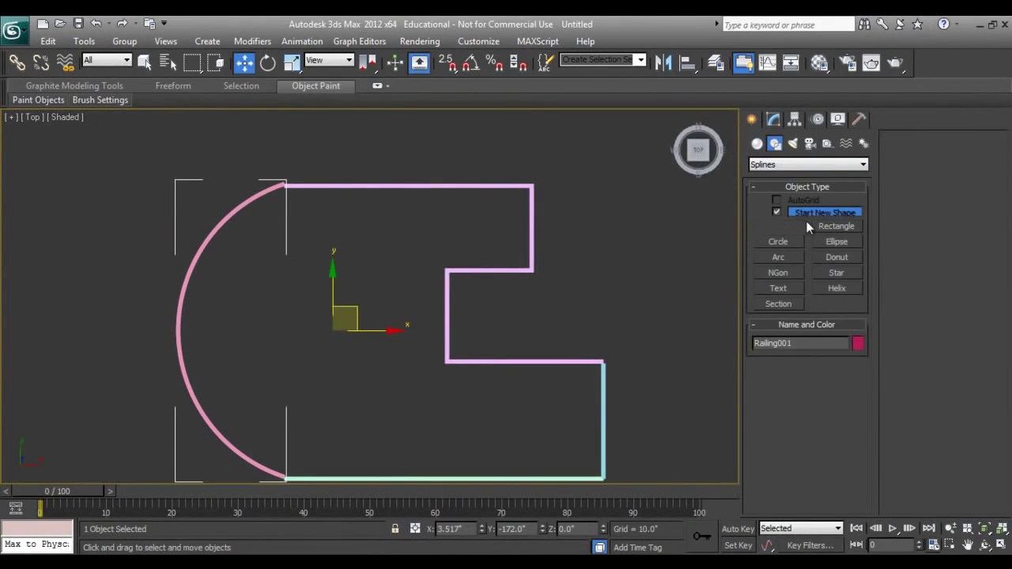
left_click(781, 226)
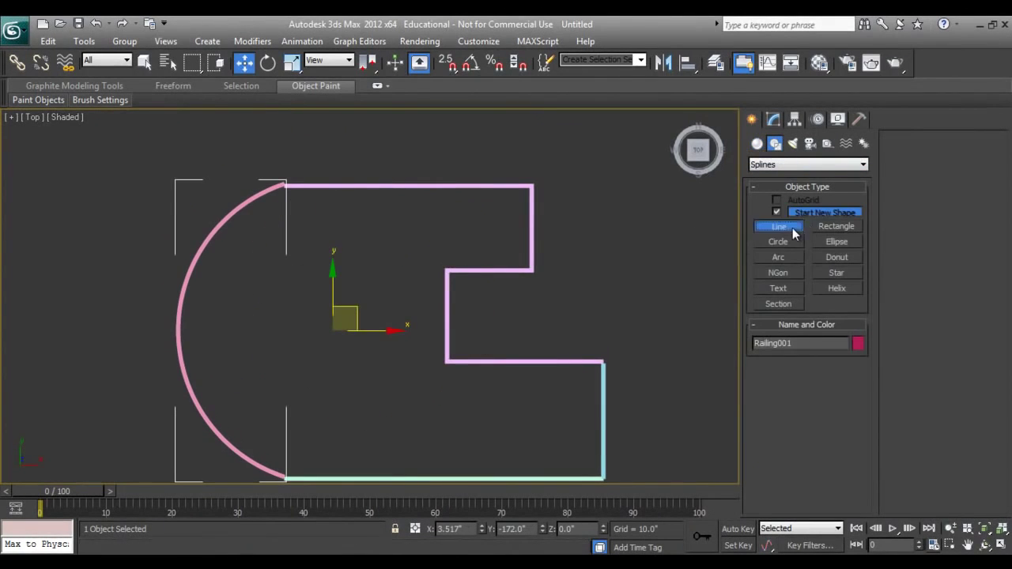
left_click(531, 186)
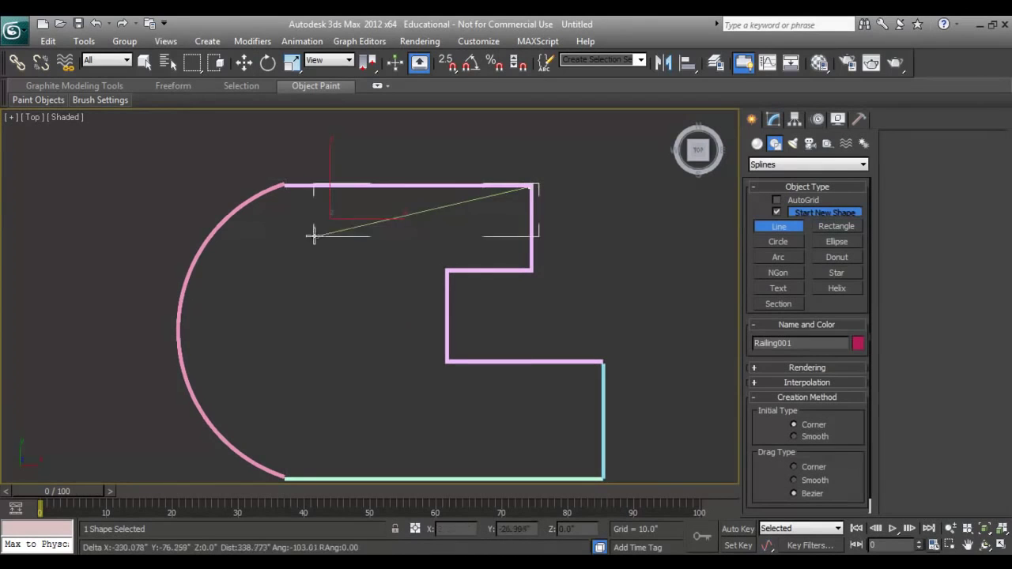
left_click(284, 187)
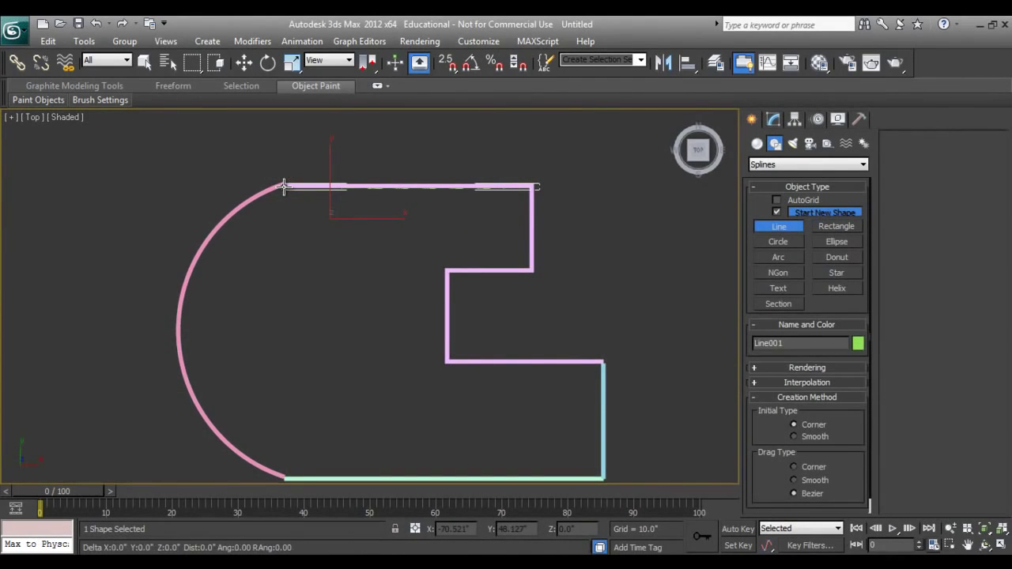
left_click(284, 478)
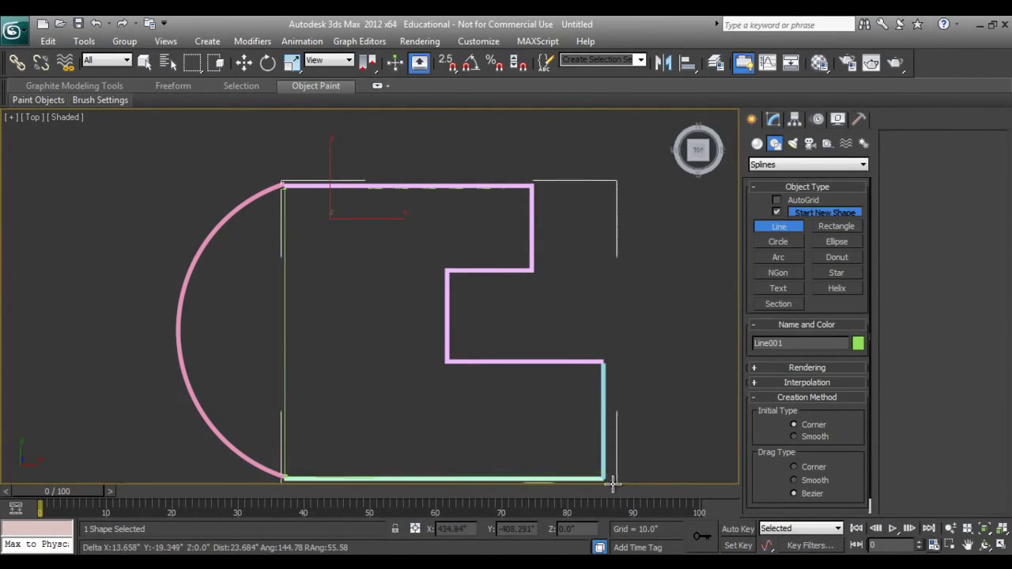
Continue the line through the remaining wall corners back to its starting point and close the spline
left_click(603, 478)
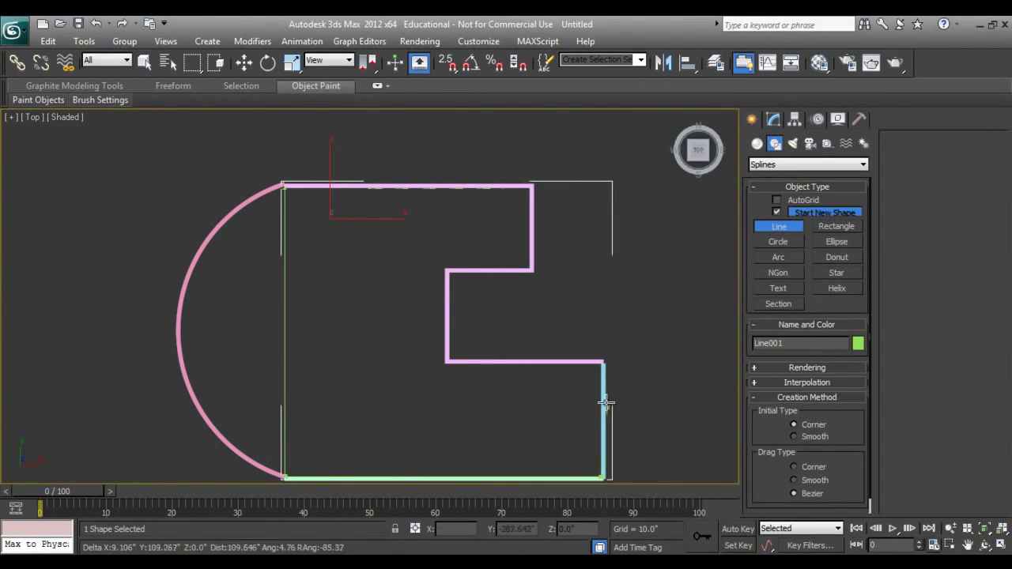
left_click(603, 362)
left_click(447, 362)
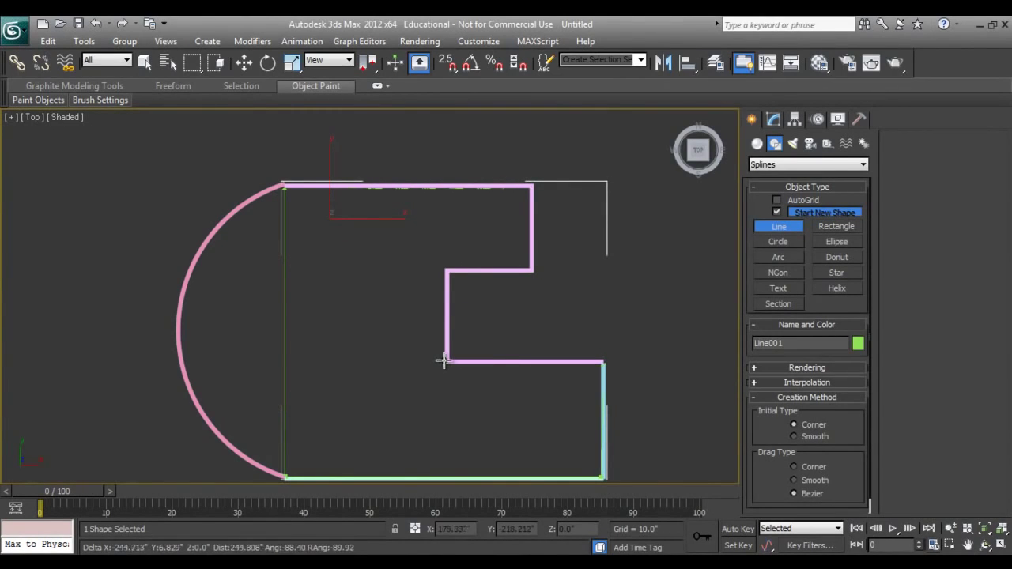
left_click(447, 272)
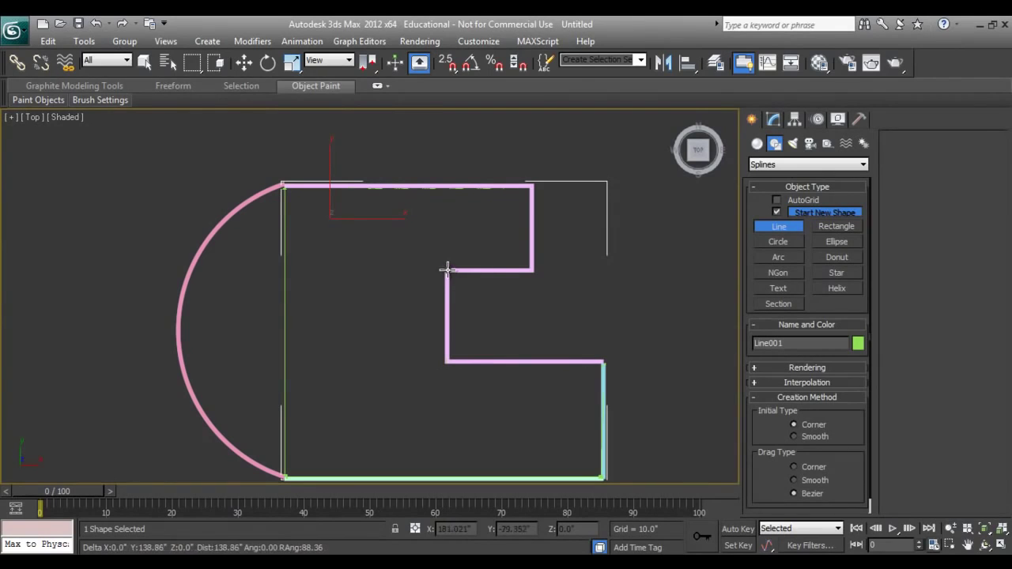
left_click(532, 271)
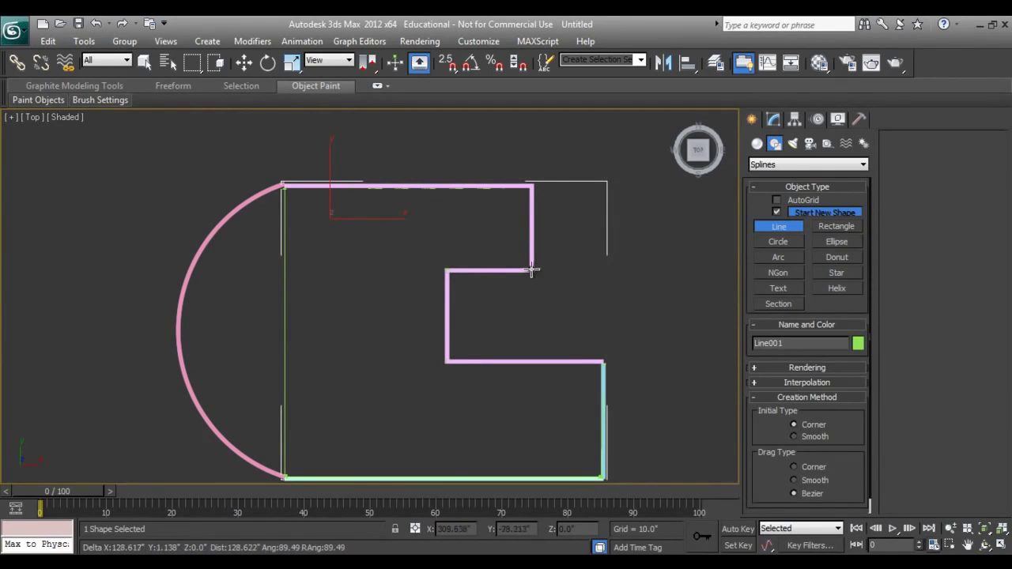
left_click(532, 187)
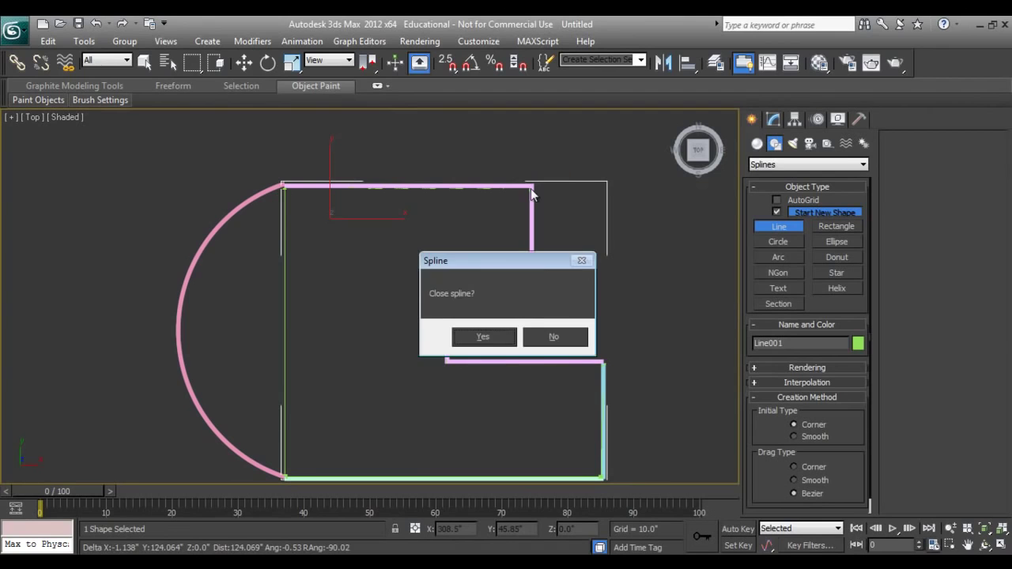
left_click(492, 339)
Convert the spline vertex at the railing's upper end to Bezier Corner and bend the straight segment outward towards the arc
left_click(773, 120)
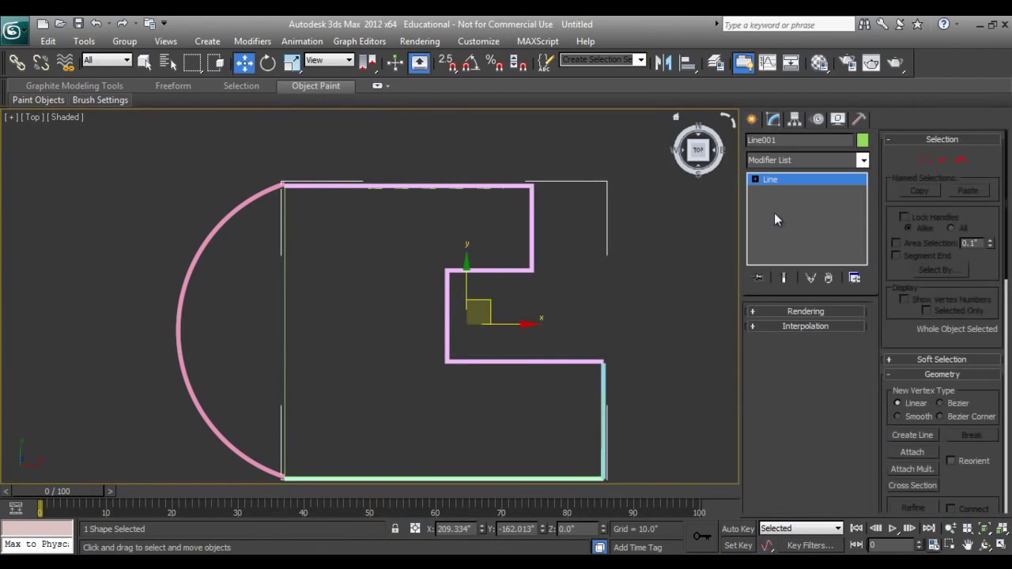
left_click(925, 160)
left_click_drag(208, 163, 286, 209)
right_click(283, 184)
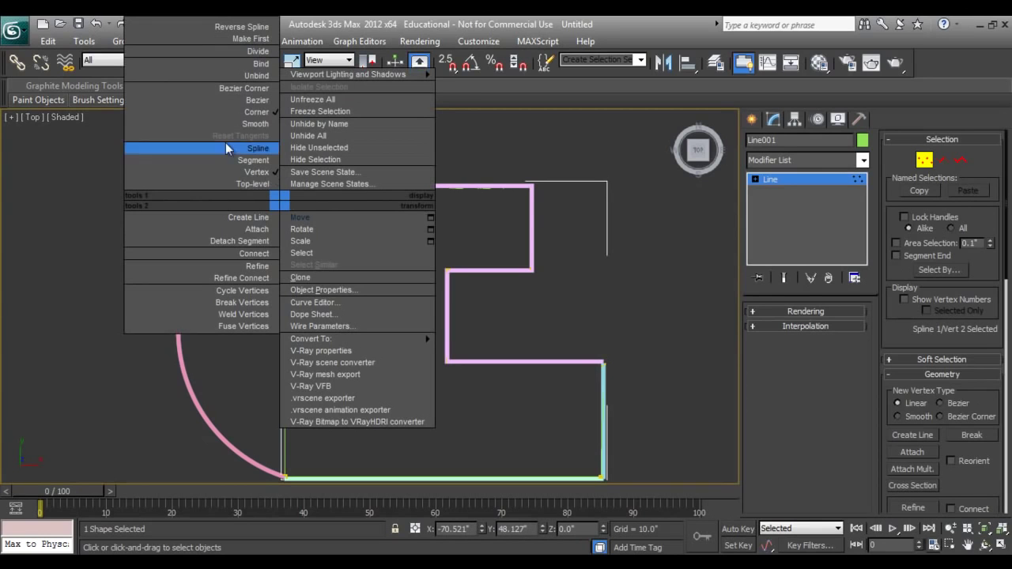
left_click(254, 91)
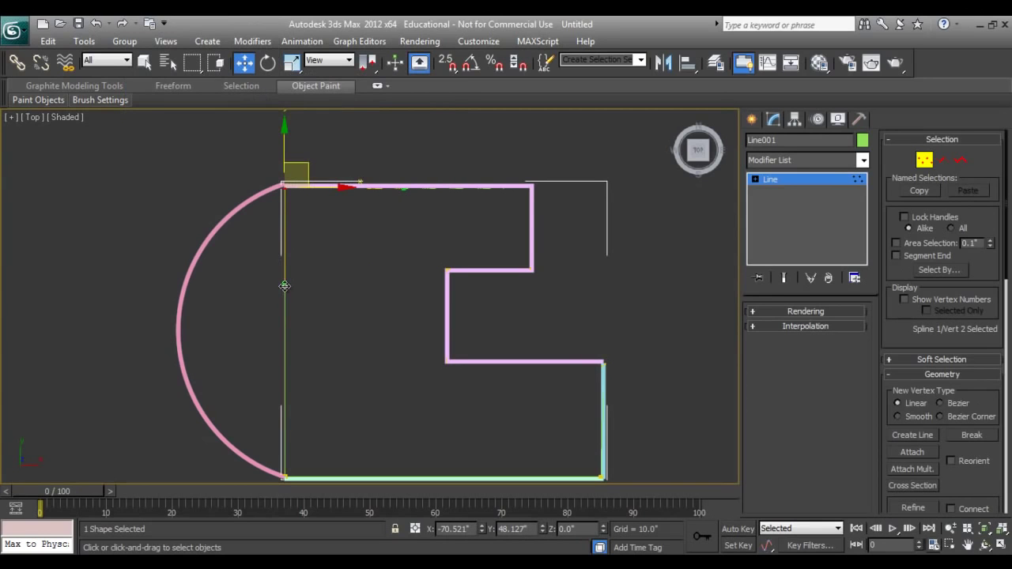
left_click_drag(285, 285, 167, 272)
left_click_drag(128, 257, 134, 241)
Convert the spline vertex at the railing's lower end to Bezier Corner and pull its handle outward to follow the arc
middle_click_drag(290, 400, 286, 345)
left_click_drag(330, 370, 249, 454)
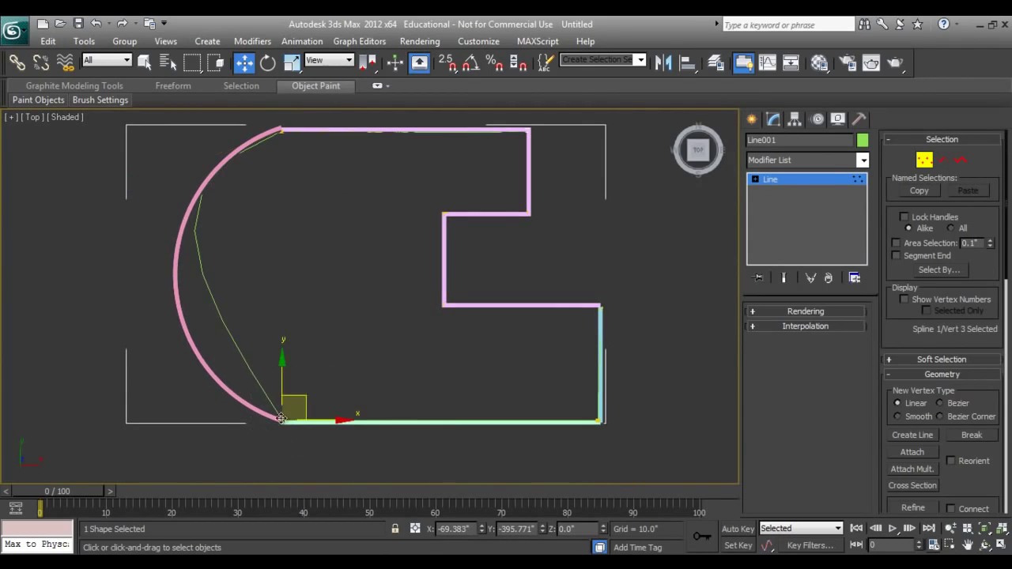
right_click(281, 415)
left_click(261, 231)
left_click_drag(201, 353, 209, 331)
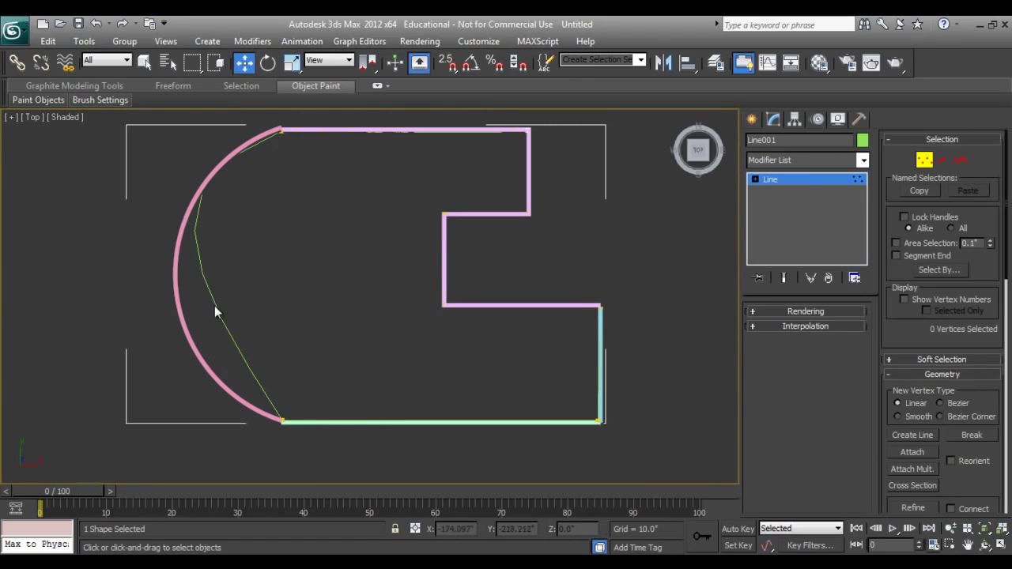
left_click_drag(307, 382, 238, 479)
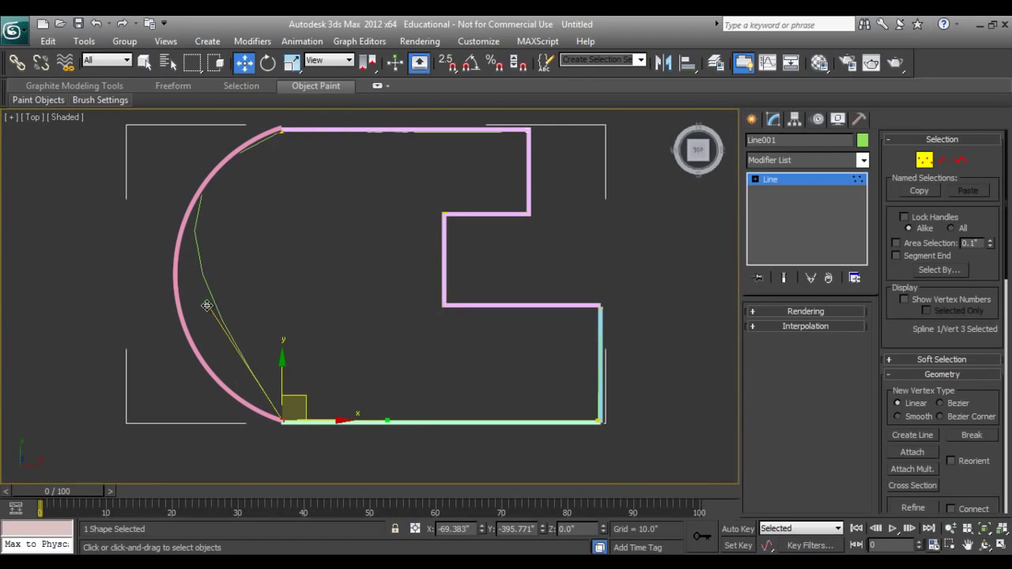
left_click_drag(207, 306, 147, 381)
scroll(238, 292, "up", 2)
middle_click_drag(237, 291, 242, 328)
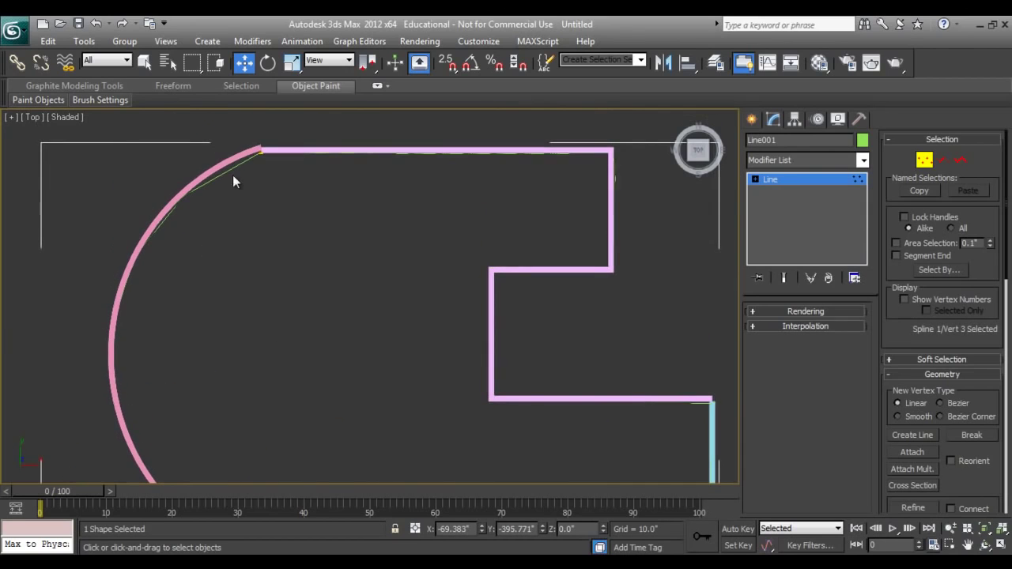
Adjust the Bezier handle of the vertex at the railing's upper end to match the arc and nudge the vertex into place
left_click_drag(226, 145, 273, 180)
middle_click_drag(318, 252, 395, 386)
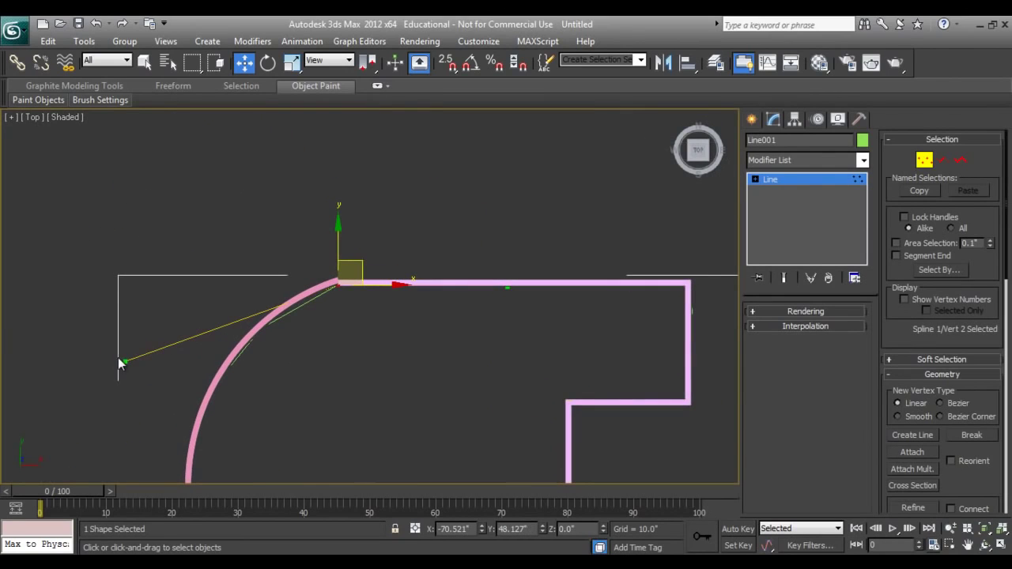
left_click_drag(124, 363, 125, 343)
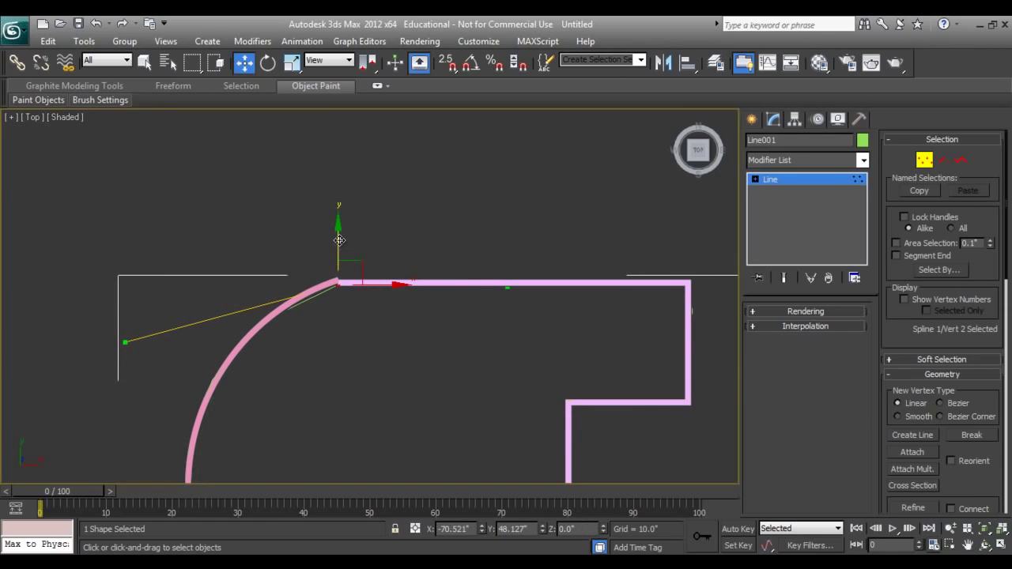
left_click_drag(339, 241, 335, 241)
scroll(368, 324, "down", 2)
middle_click_drag(386, 375, 333, 242)
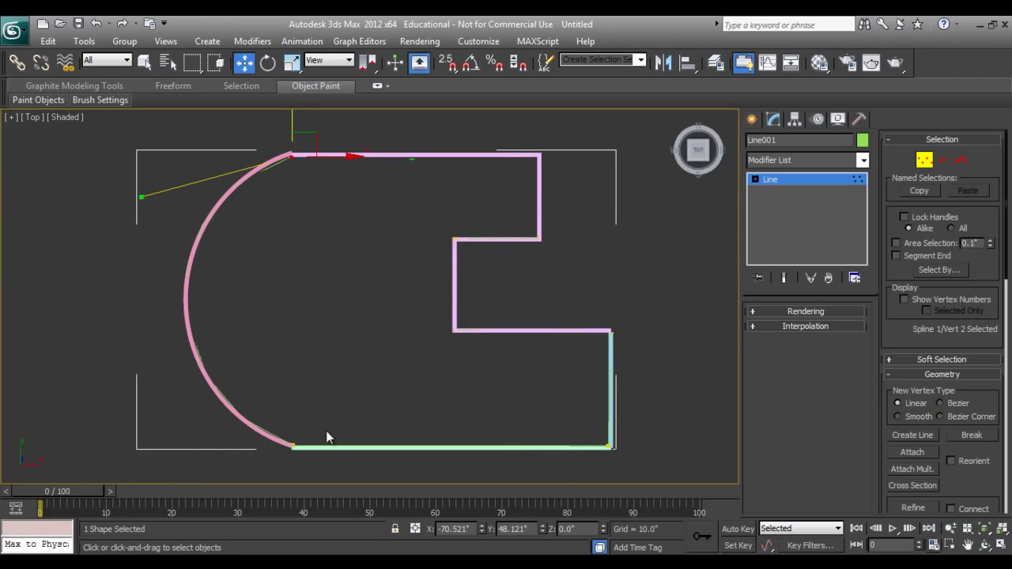
Fine-tune the lower railing vertex's Bezier handle against the arc and set the spline's interpolation steps to 9
left_click_drag(266, 455, 289, 469)
middle_click_drag(288, 470, 386, 418)
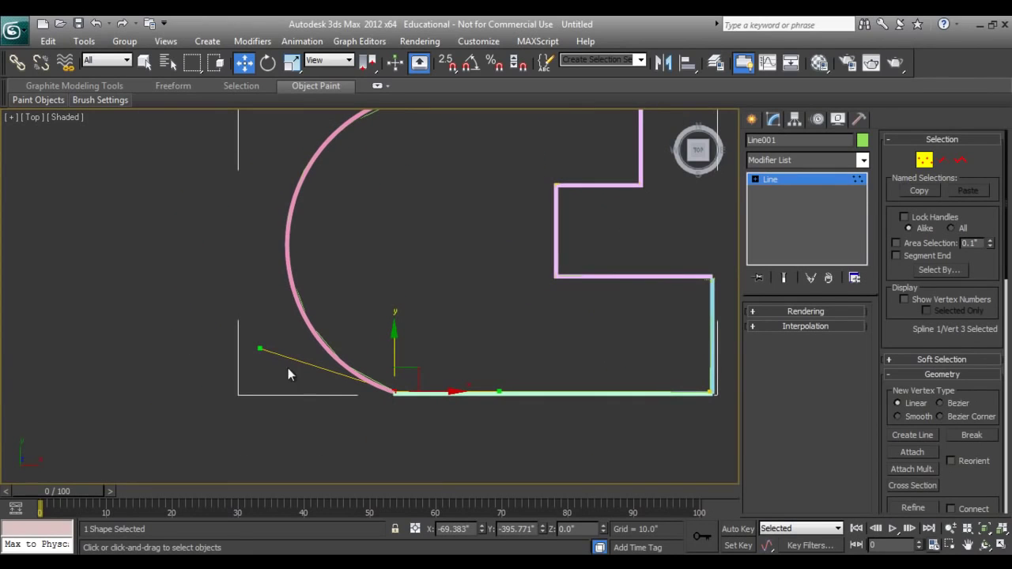
left_click_drag(262, 350, 264, 354)
left_click(843, 327)
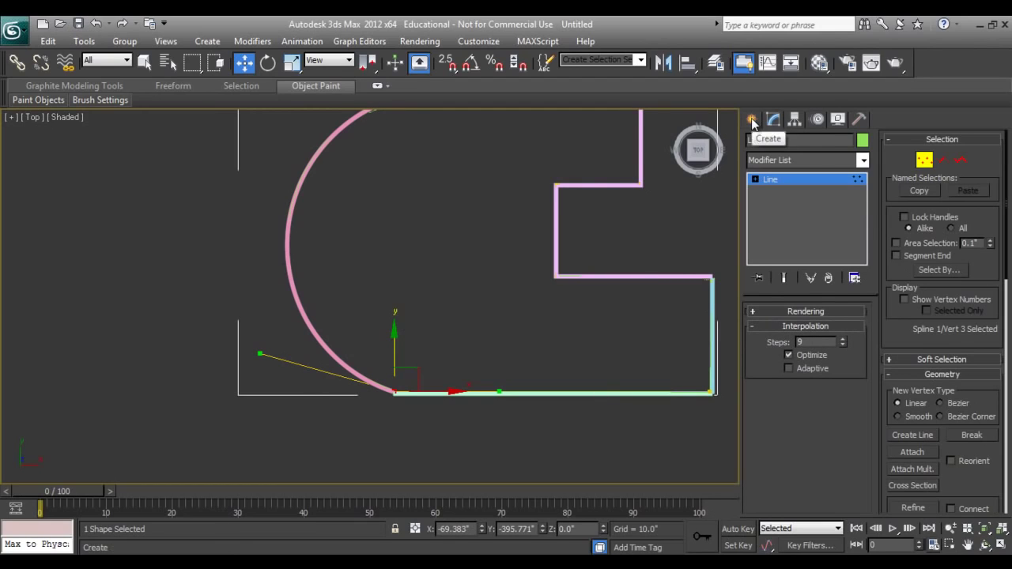
Leave vertex editing and apply an Extrude modifier to the closed outline with an amount of 0.1"
left_click(754, 119)
middle_click_drag(532, 266, 442, 291)
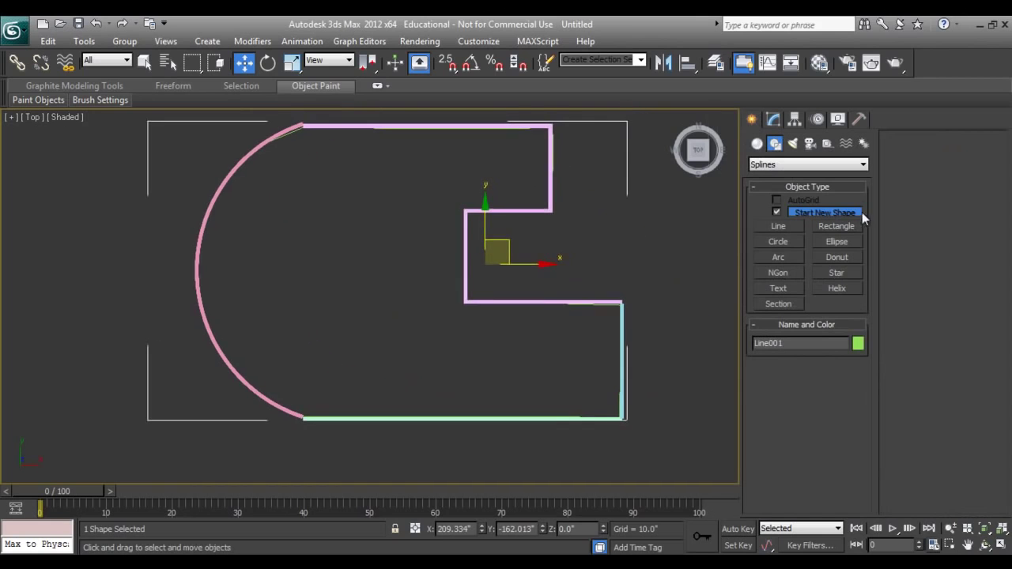
left_click(773, 119)
left_click(791, 153)
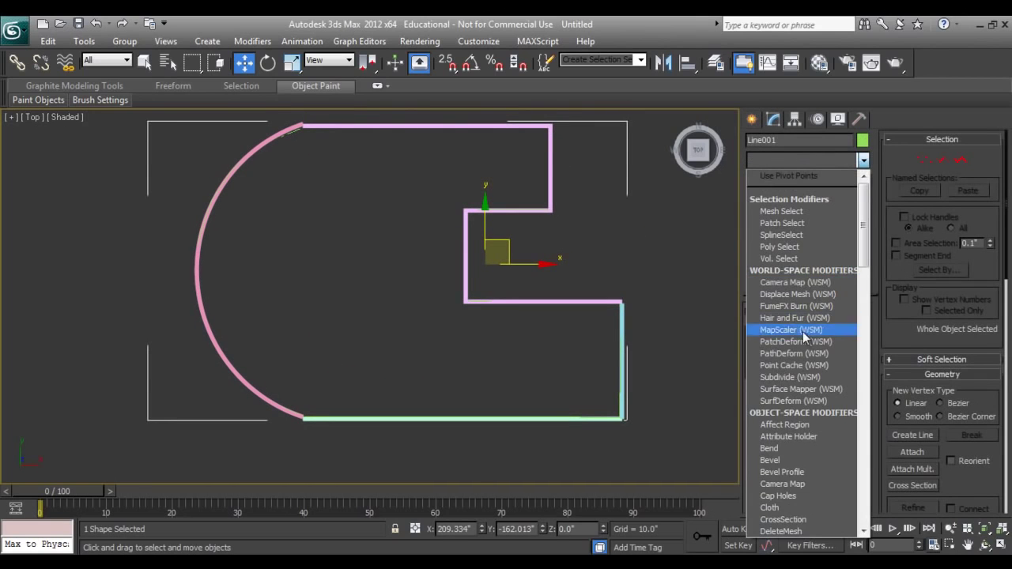
key("e")
key("Down")
key("Down")
key("Down")
key("Down")
key("Down")
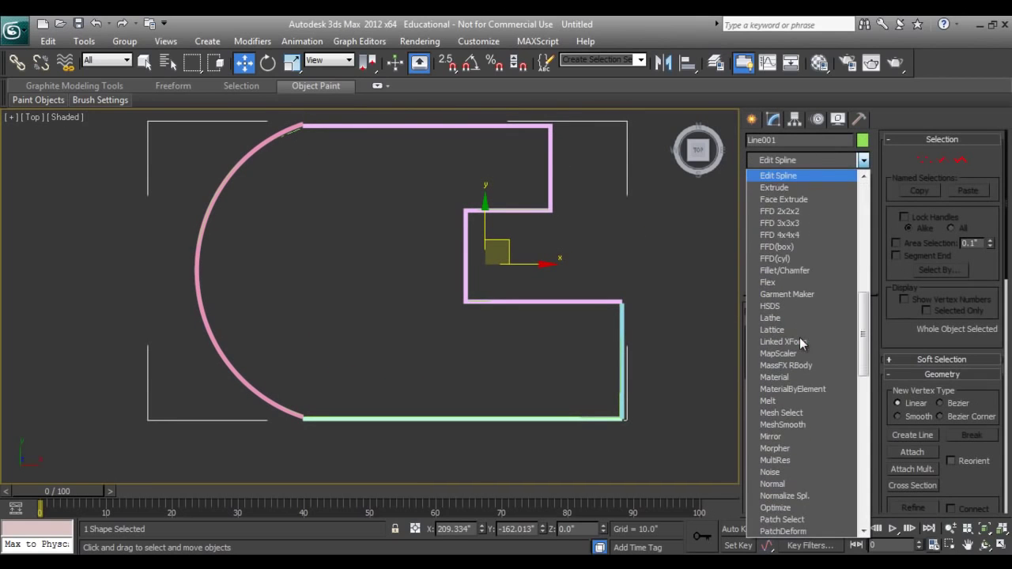
key("Return")
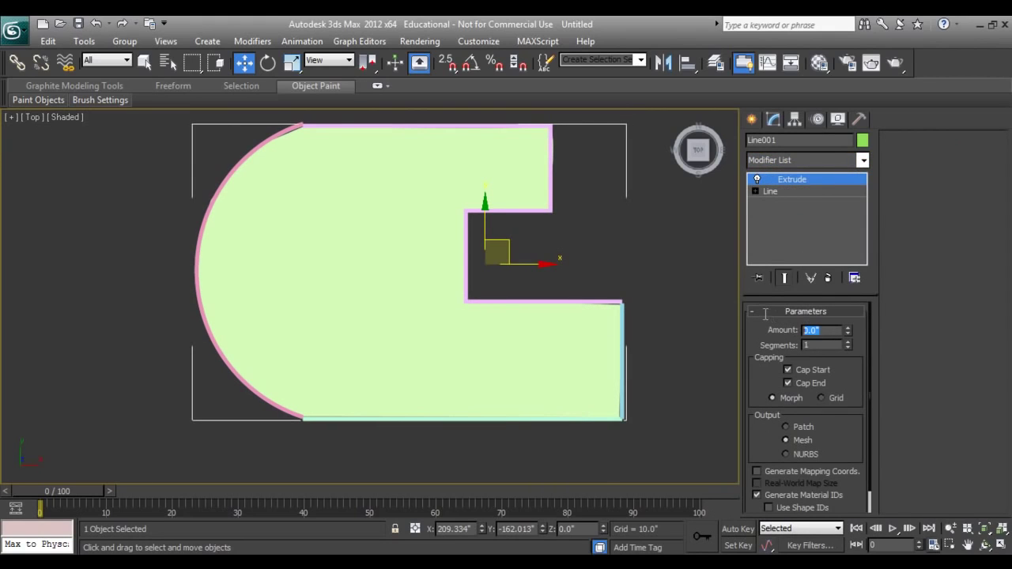
type("0.1")
key("Return")
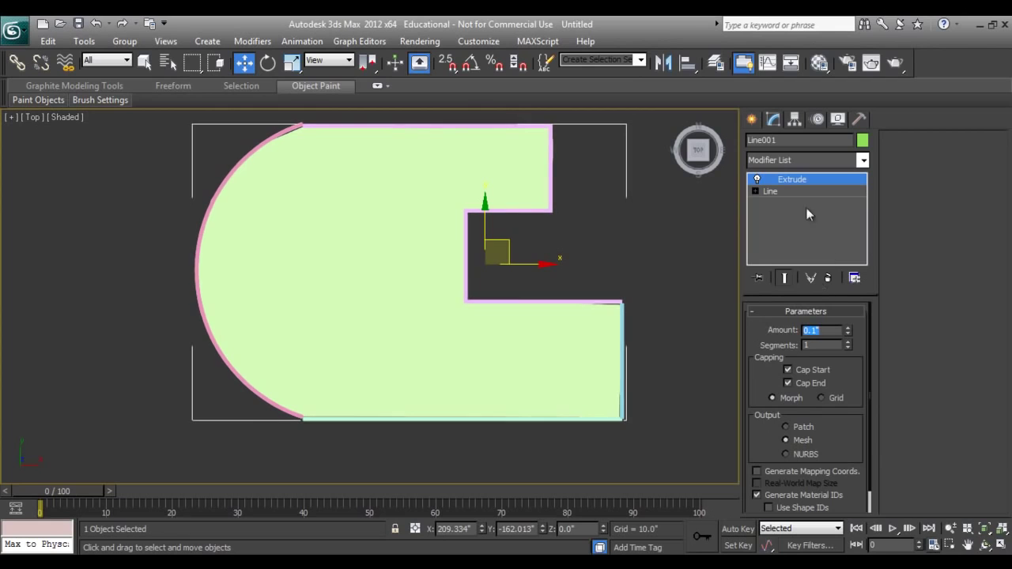
In a wireframe Left view, raise the extruded floor by about 0.56" from the base of the walls
left_click(752, 119)
key("l")
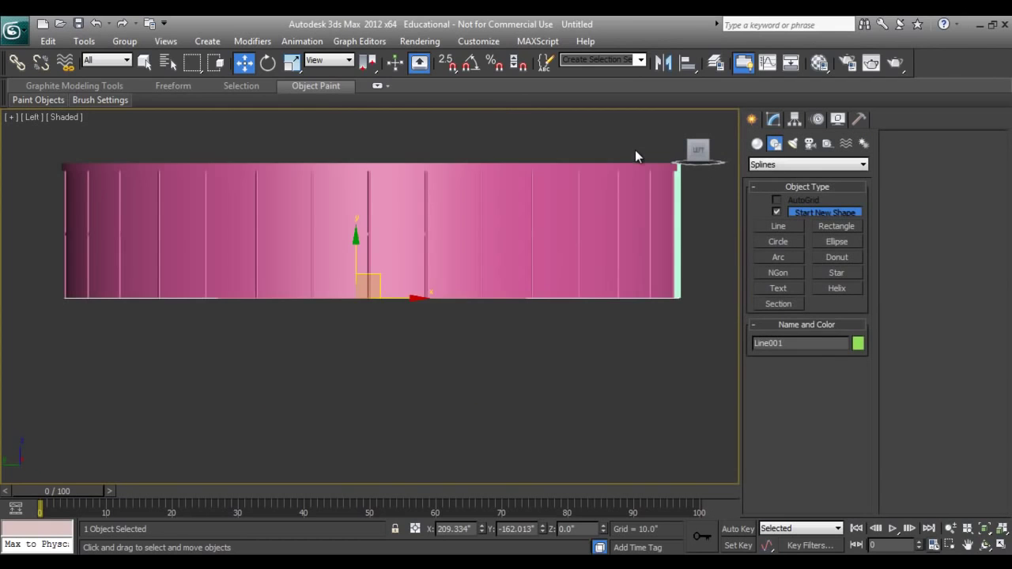
key("F3")
scroll(354, 263, "up", 4)
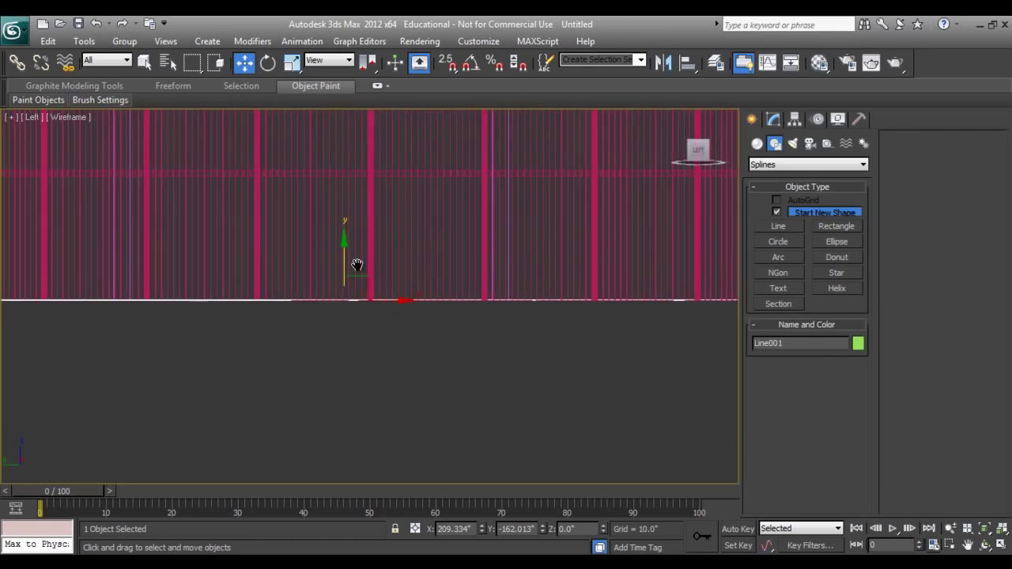
mouse_move(351, 256)
left_mouse_down()
mouse_move(351, 244)
mouse_move(350, 255)
left_mouse_up()
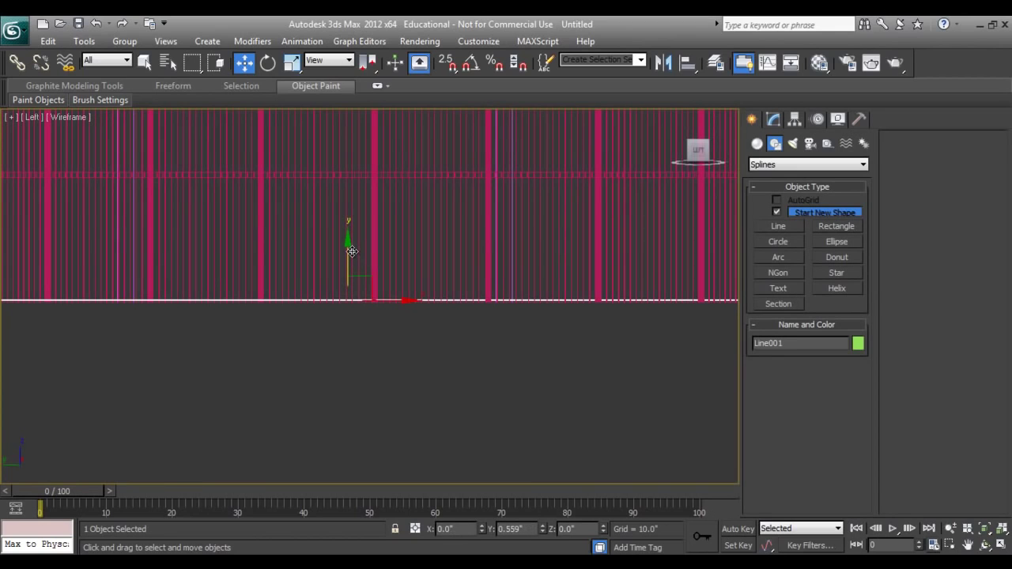
Set the floor's extrusion amount to 1" and lower the floor by about 0.265"
left_click(771, 120)
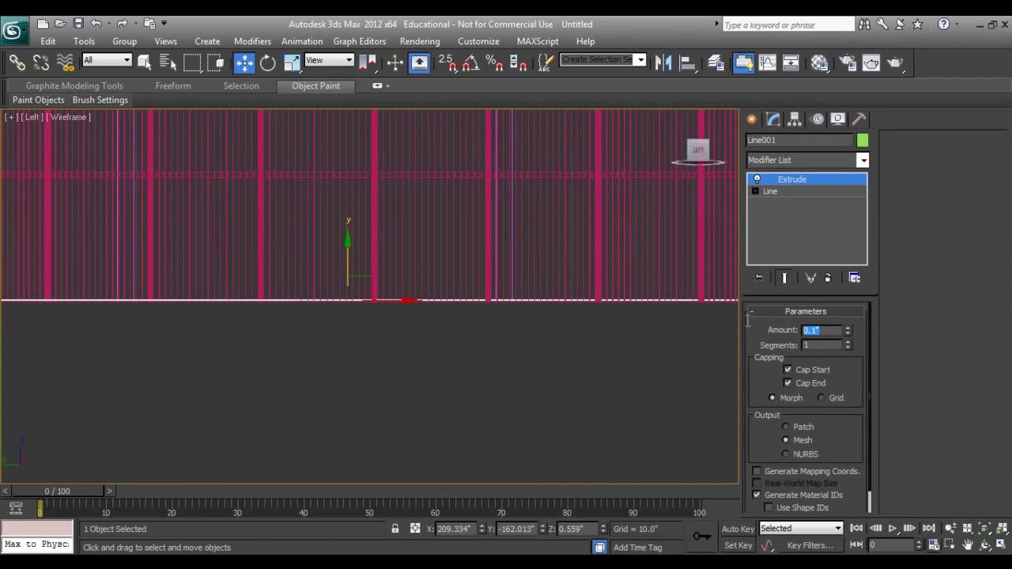
type("1")
key("Return")
left_click(753, 119)
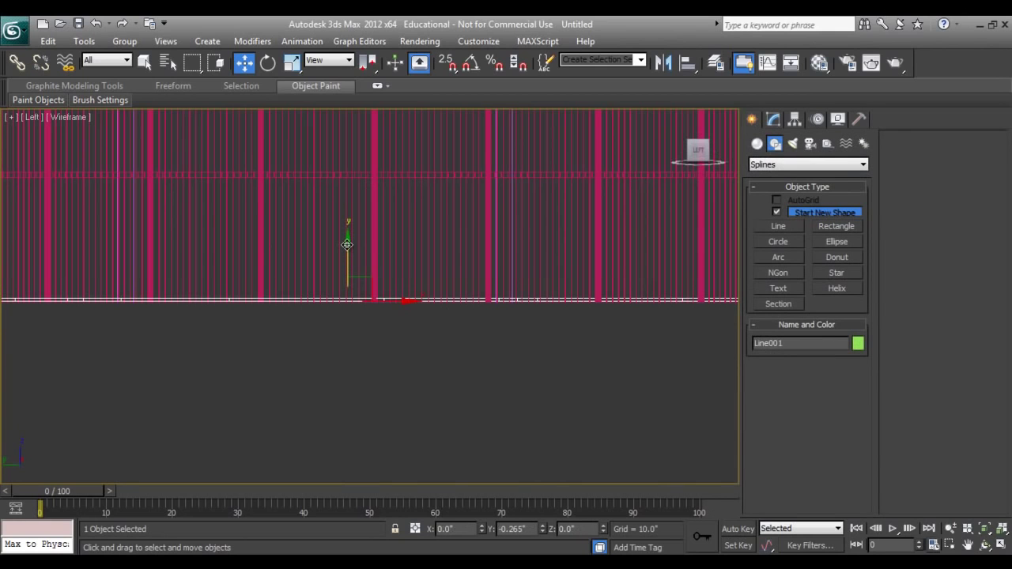
Inspect the extruded floor in Perspective and check its outline against the recessed walls in the Top view
key("p")
key("z")
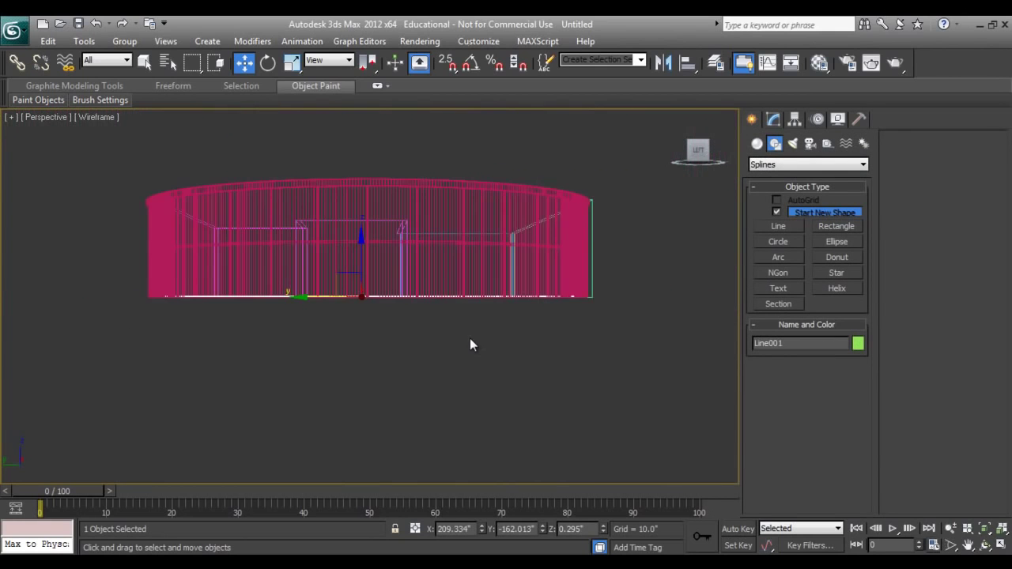
middle_click_drag(469, 345, 357, 343, "alt")
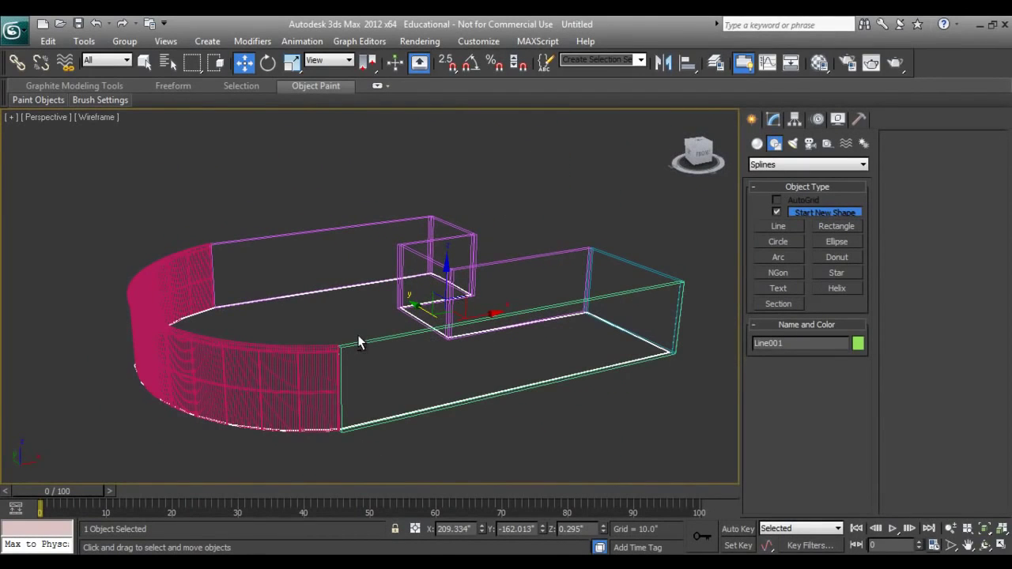
left_click(755, 145)
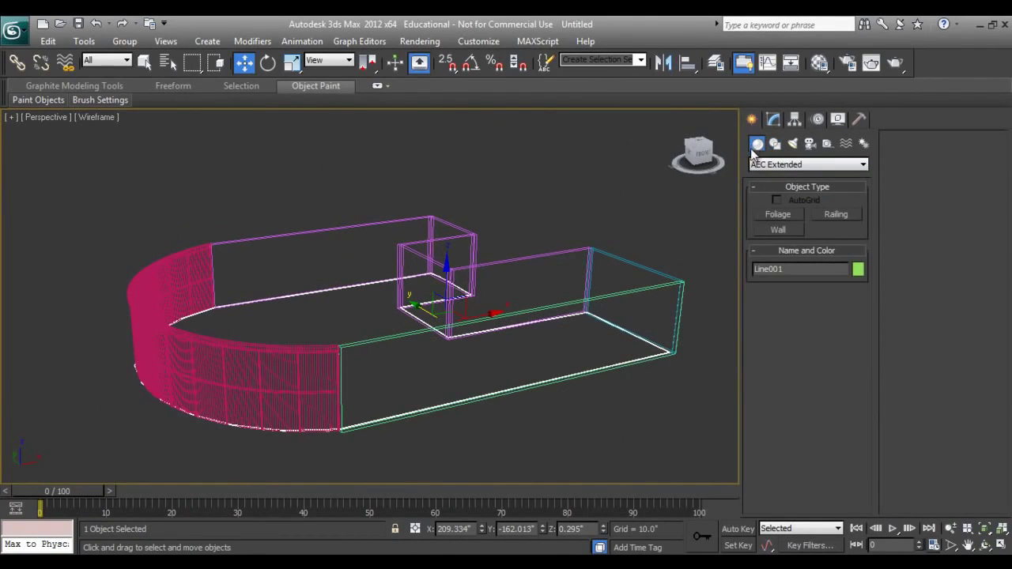
left_click(772, 166)
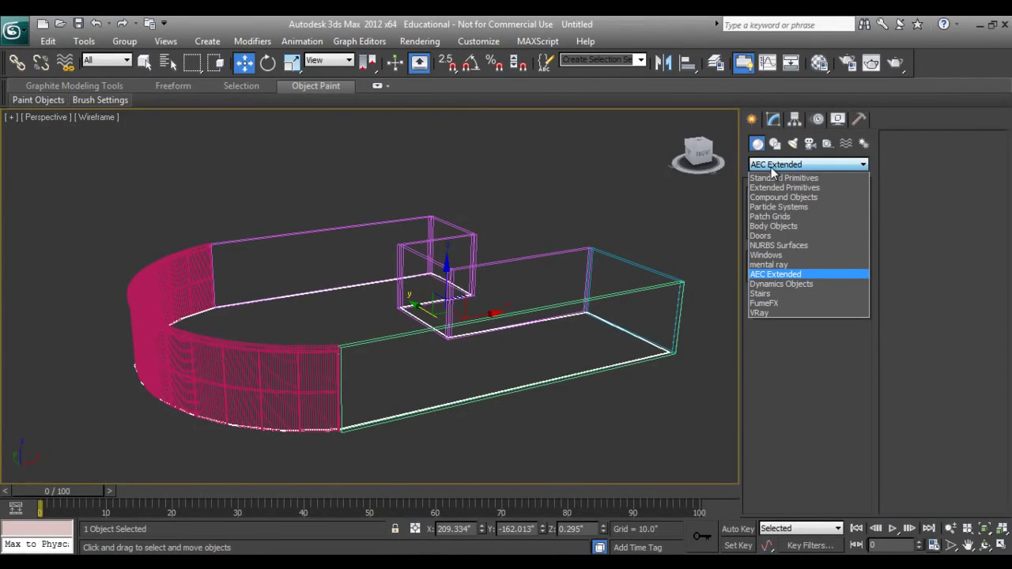
left_click(583, 343)
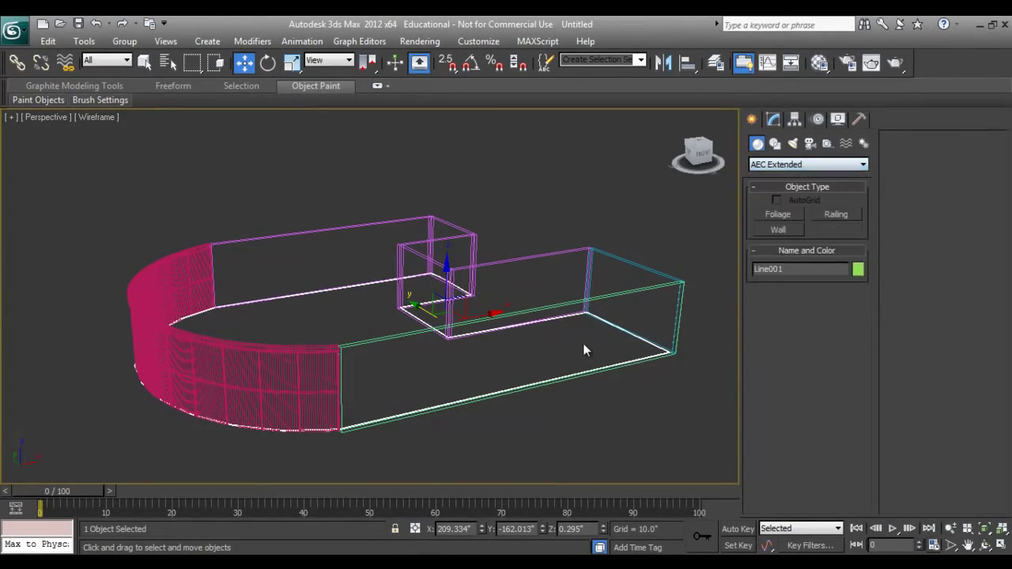
key("t")
middle_click_drag(522, 328, 404, 340)
scroll(404, 340, "down", 3)
middle_click_drag(476, 342, 420, 254)
scroll(454, 369, "up", 2)
middle_click_drag(477, 390, 317, 277)
scroll(333, 336, "up", 1)
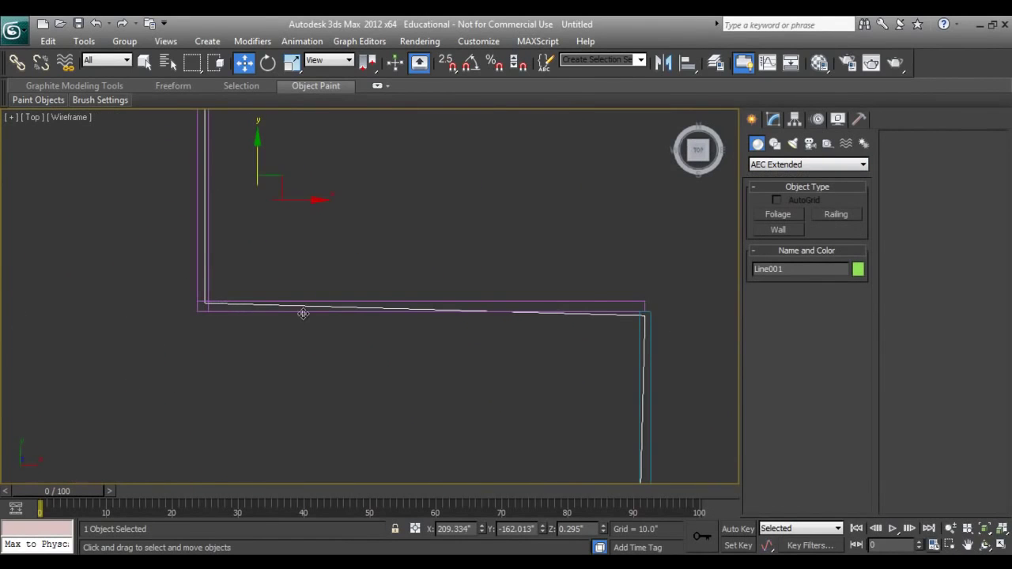
scroll(366, 320, "down", 1)
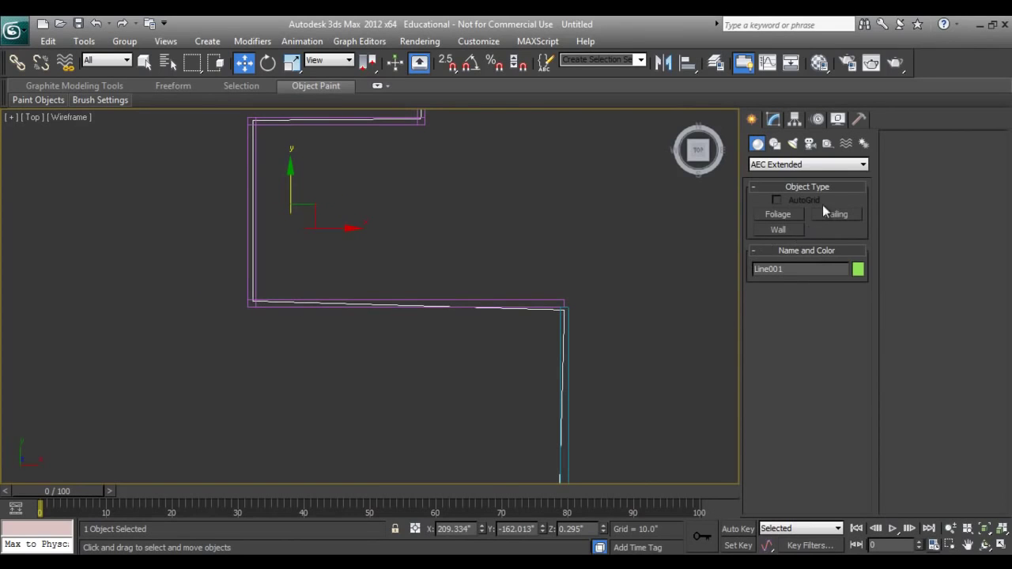
Create a Pivot door along the recess's lower wall, about 149.4" wide, 3.7" deep and 46.4" high, and view it in Perspective
left_click(807, 165)
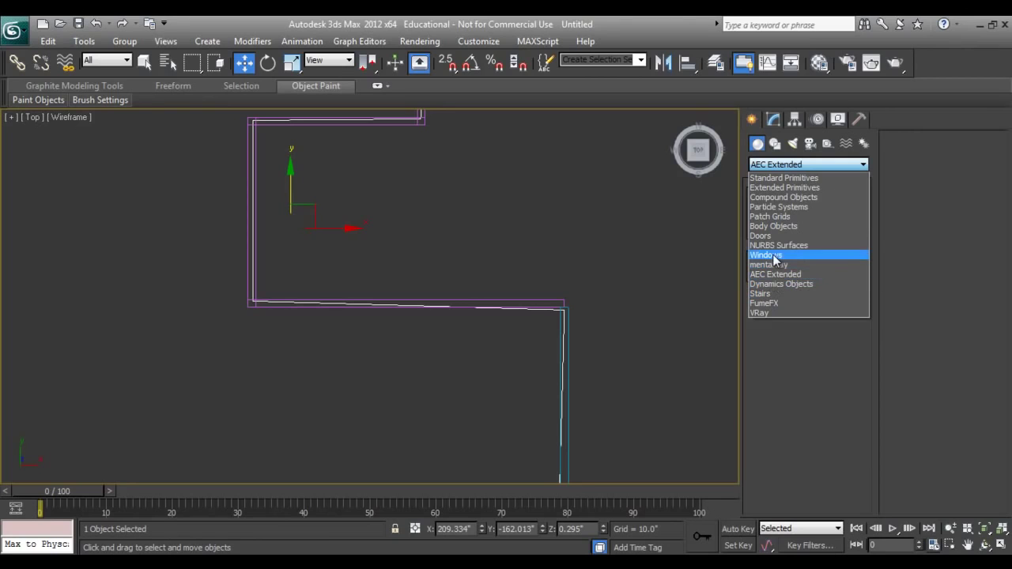
left_click(771, 236)
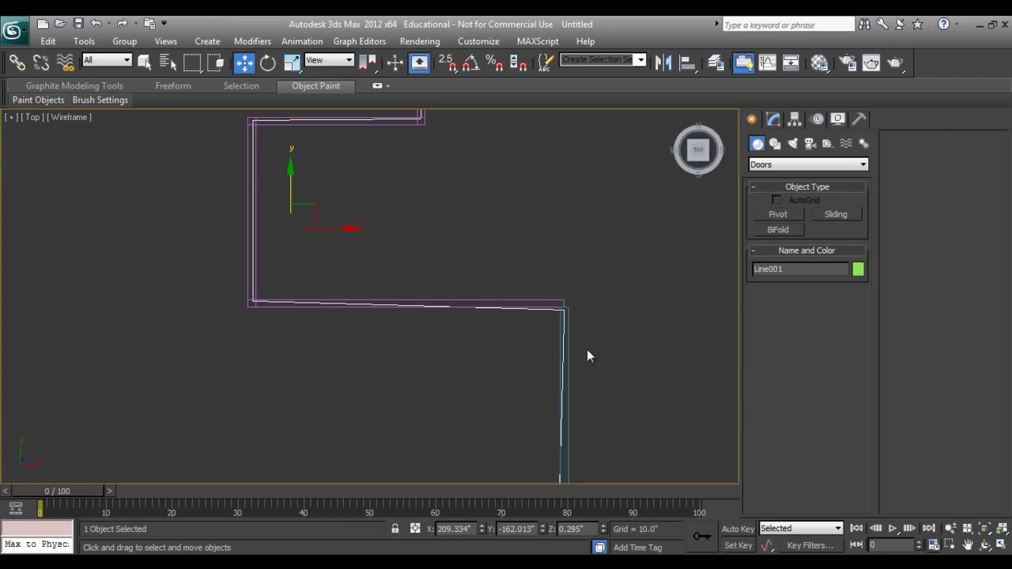
left_click(769, 216)
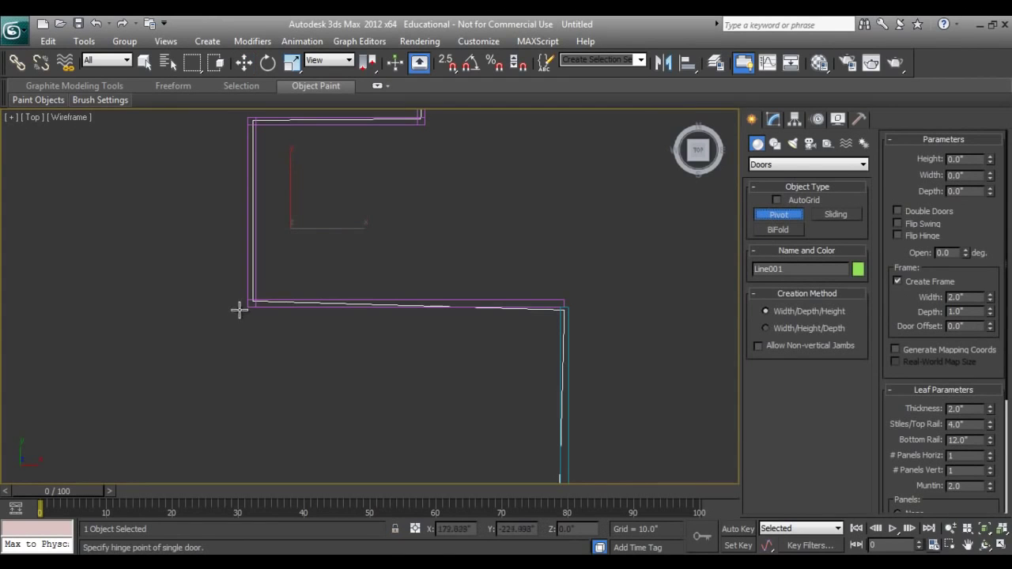
scroll(240, 310, "up", 3)
middle_click_drag(250, 314, 252, 314)
scroll(247, 309, "down", 2)
scroll(247, 308, "up", 2)
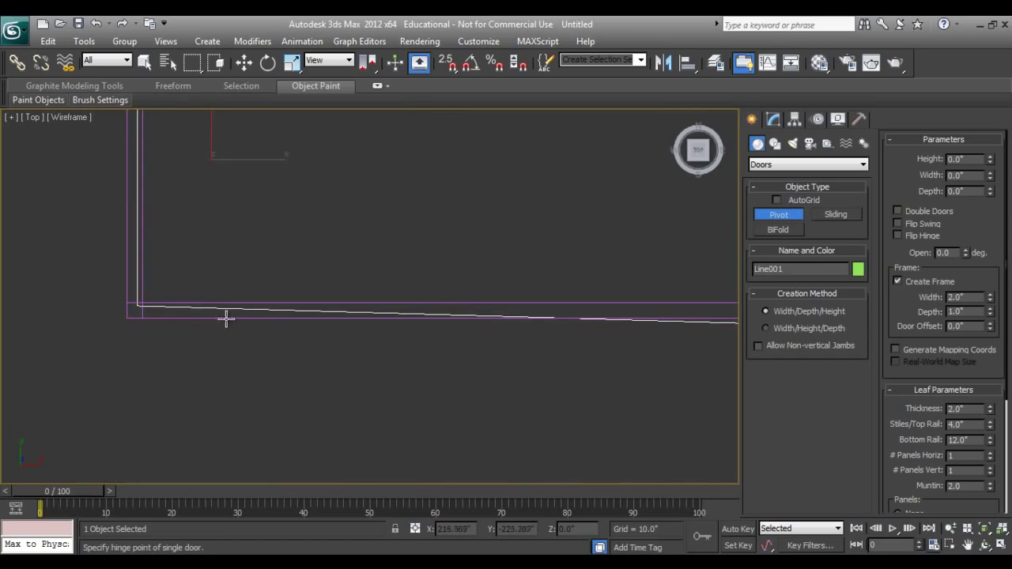
left_click_drag(225, 307, 497, 307)
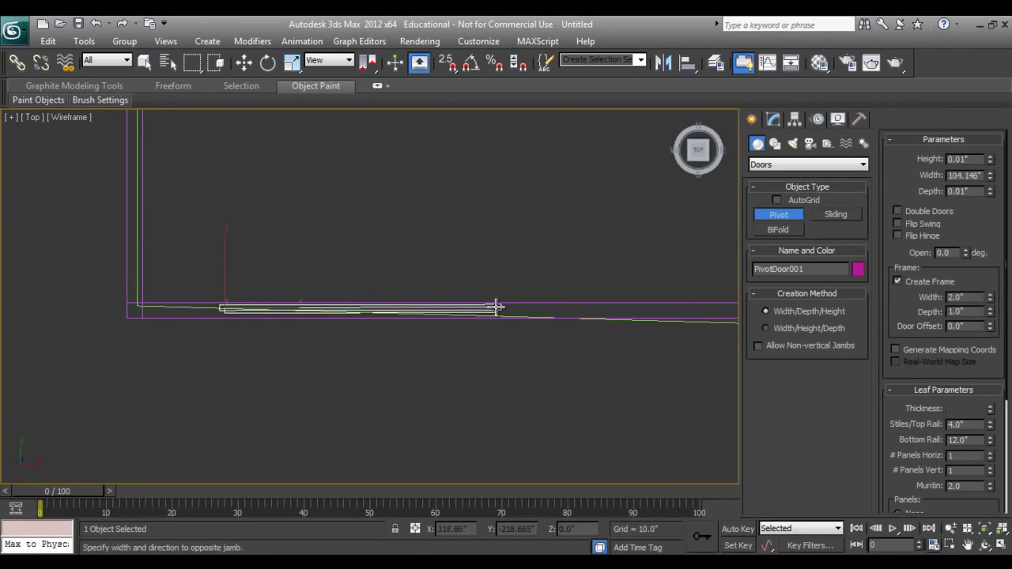
left_click(984, 547)
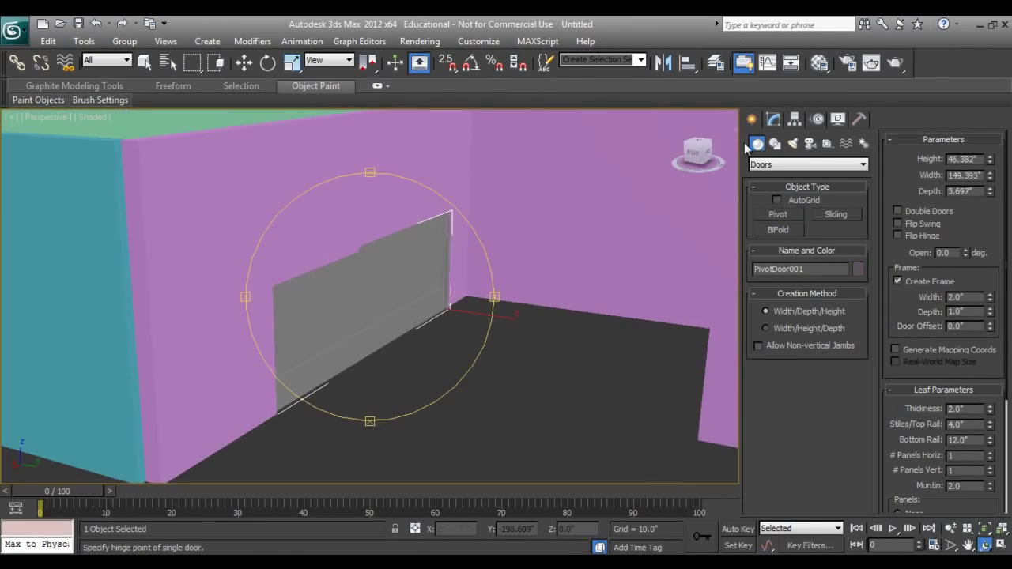
Resize the pivot door to about 77.5" high and 89.6" wide, and move it along the wall away from the inner corner
left_click(773, 118)
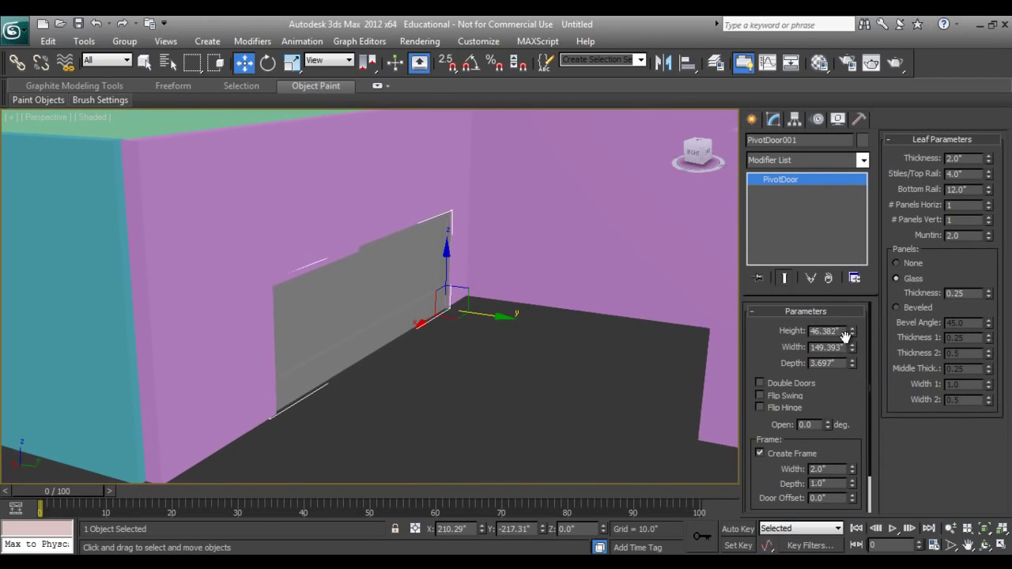
left_click_drag(852, 348, 852, 310)
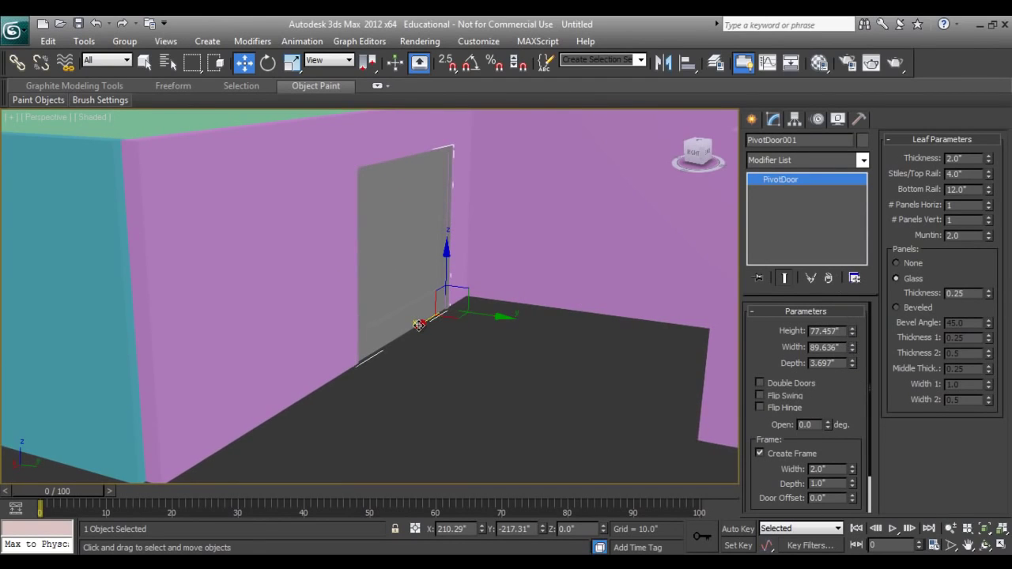
left_click_drag(419, 325, 359, 358)
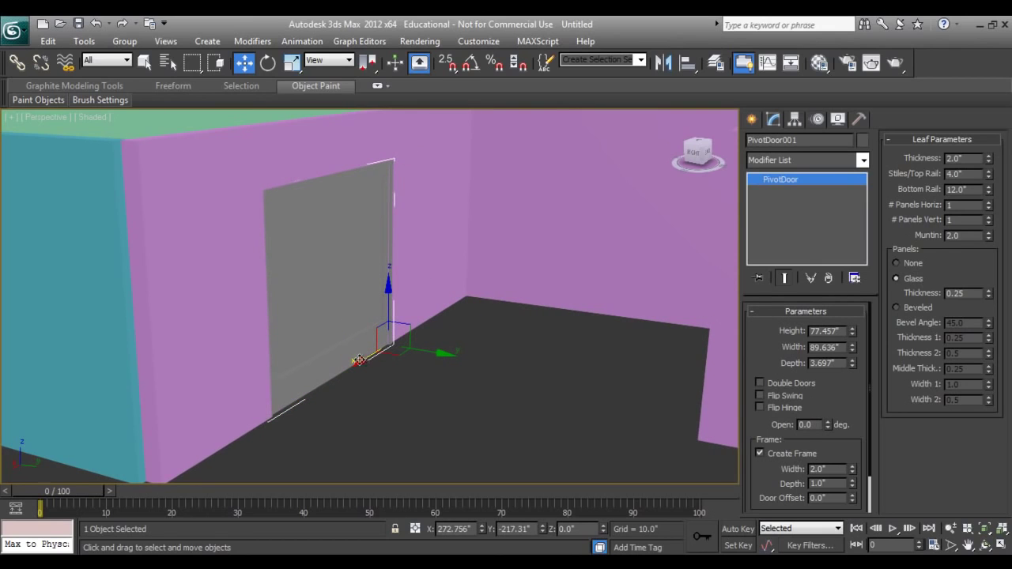
Move the pivot door along its wall toward the recess's inner corner and set its width and height to 70"
left_click_drag(359, 360, 382, 268)
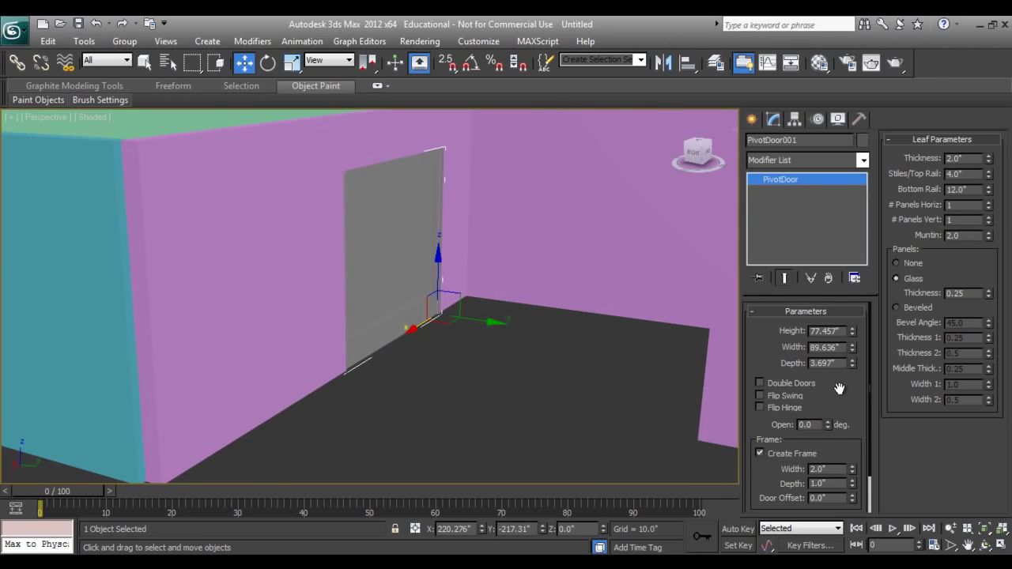
left_click_drag(839, 388, 839, 377)
left_click_drag(853, 340, 843, 340)
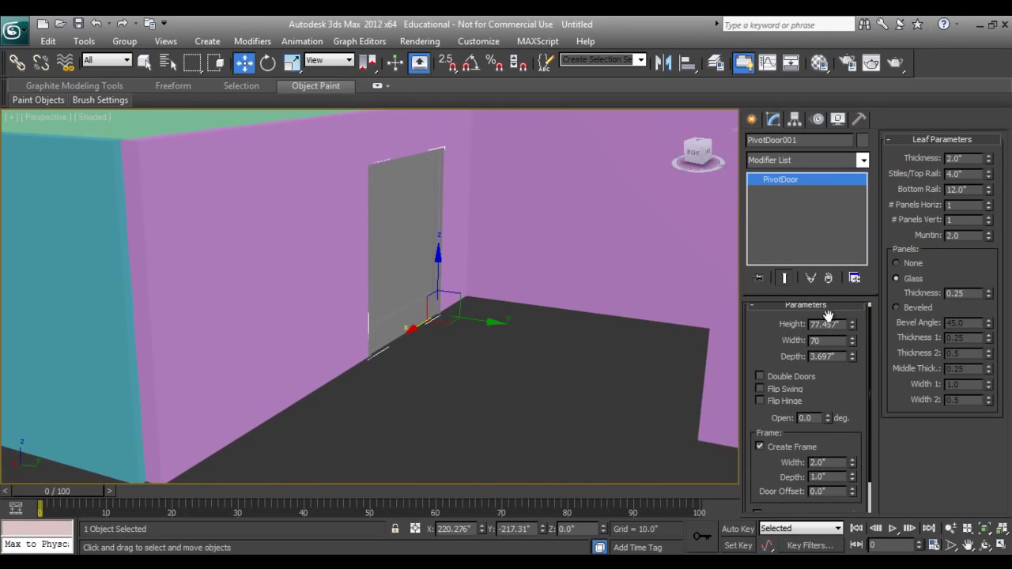
key("Return")
key("shift+Tab")
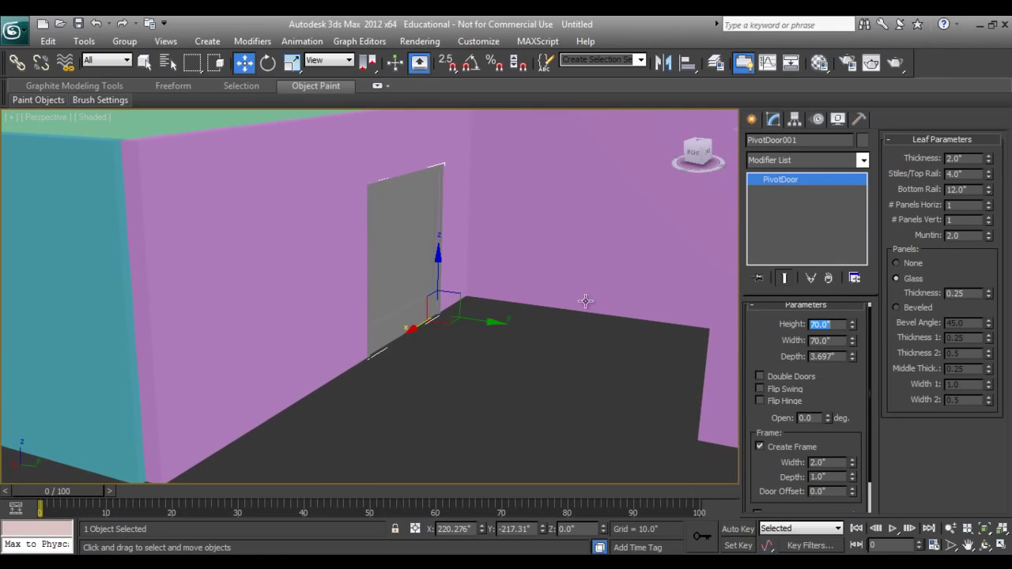
Open the pivot door to 24.5 degrees and switch the geometry creation category to Windows
left_click_drag(826, 419, 807, 392)
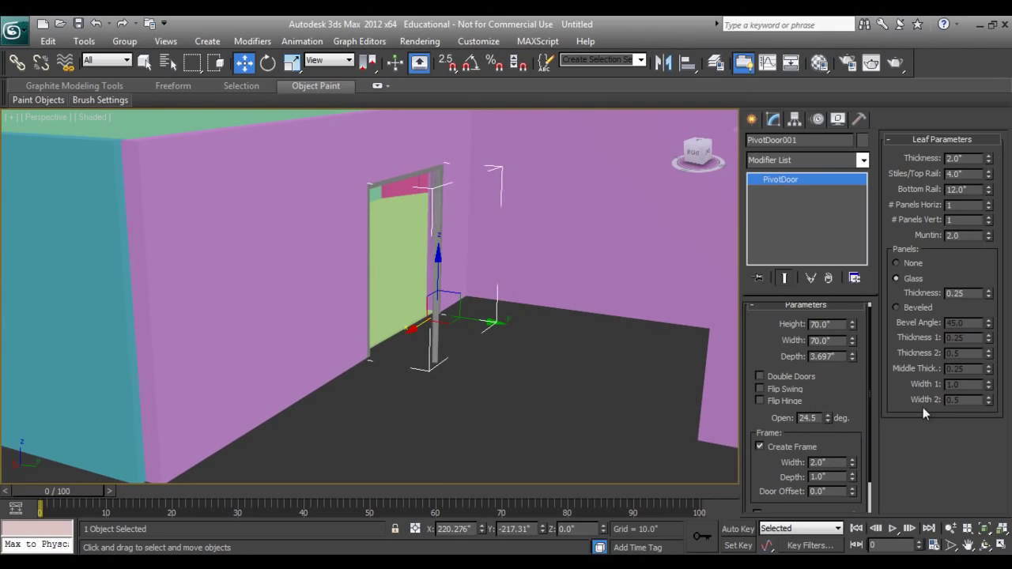
left_click(749, 118)
right_click(595, 240)
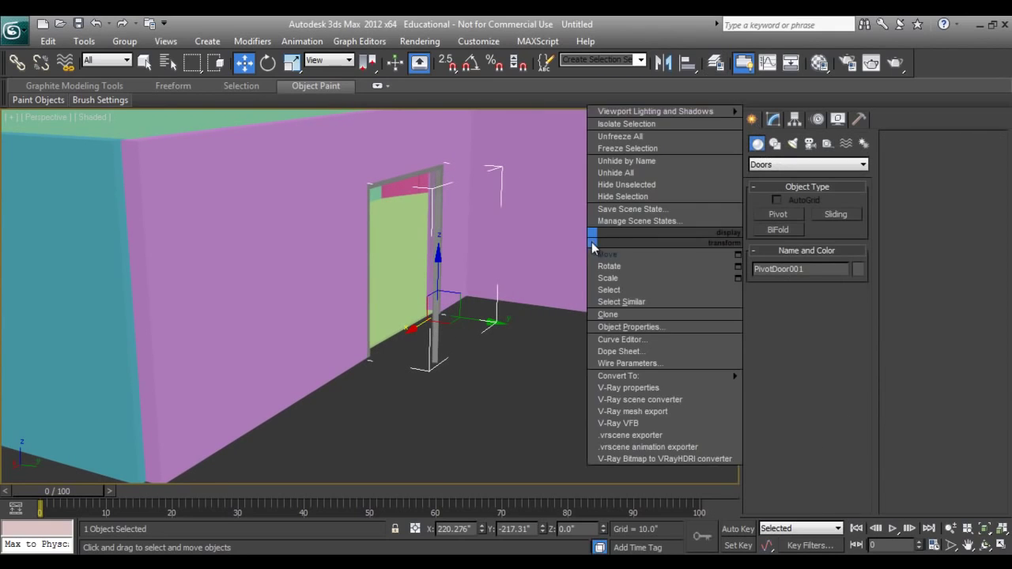
left_click(610, 254)
left_click(767, 164)
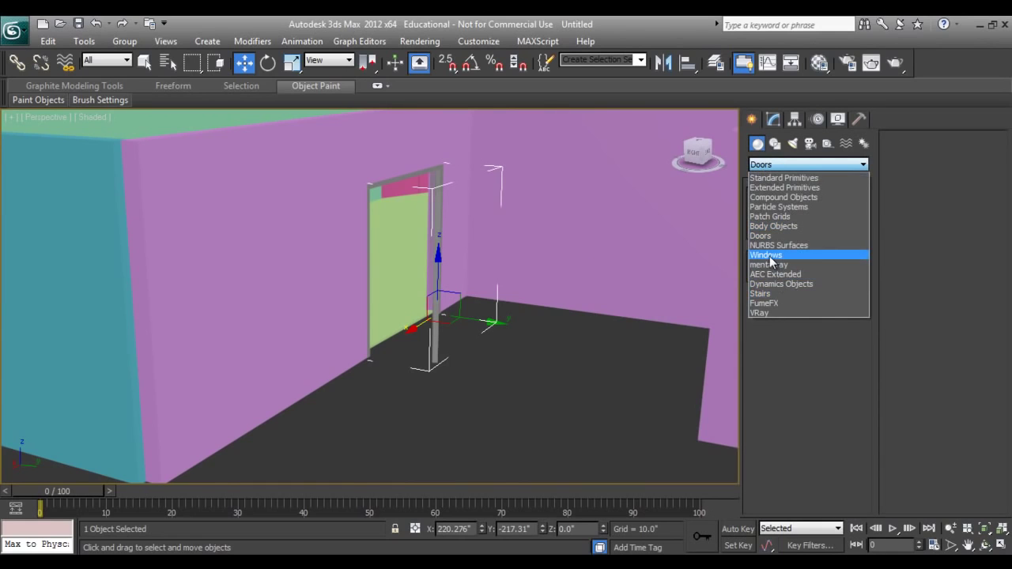
left_click(767, 256)
right_click(635, 276)
left_click(637, 279)
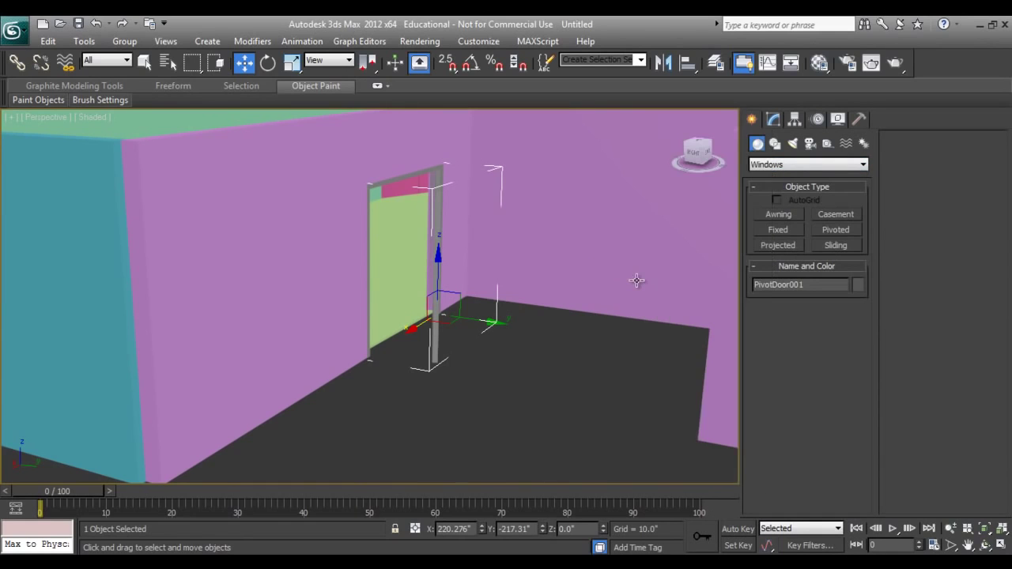
Create a Sliding window along the recess's left wall in the plan, about 97.7" wide, 5.1" deep and 38.4" high
key("t")
scroll(569, 339, "down", 6)
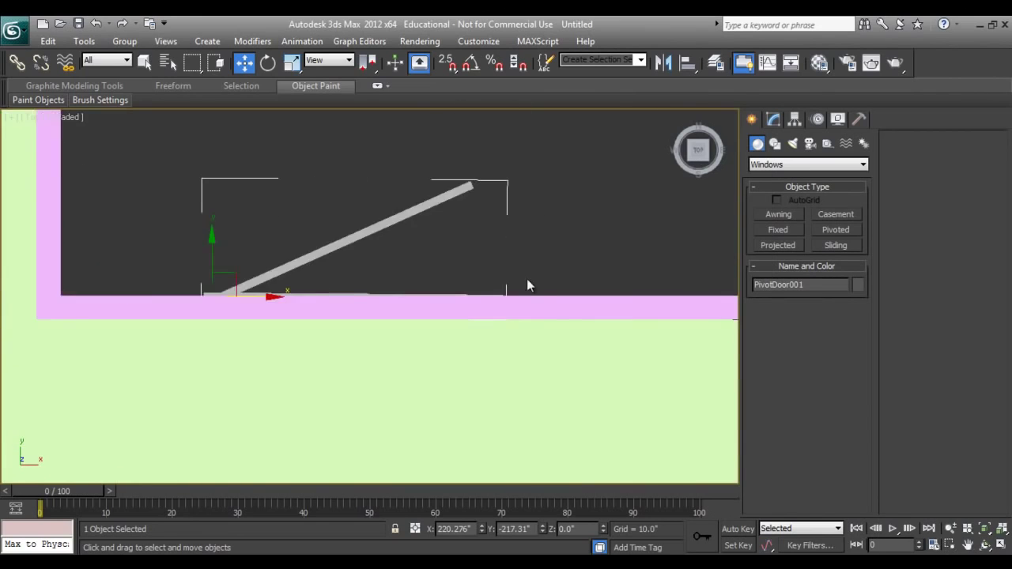
scroll(412, 332, "up", 4)
middle_click_drag(401, 339, 422, 371)
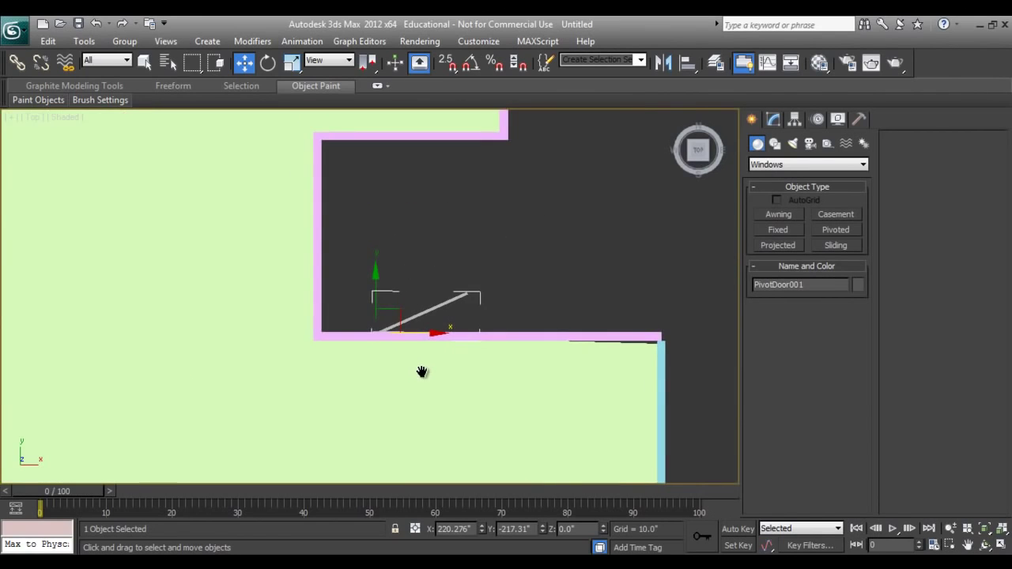
key("F3")
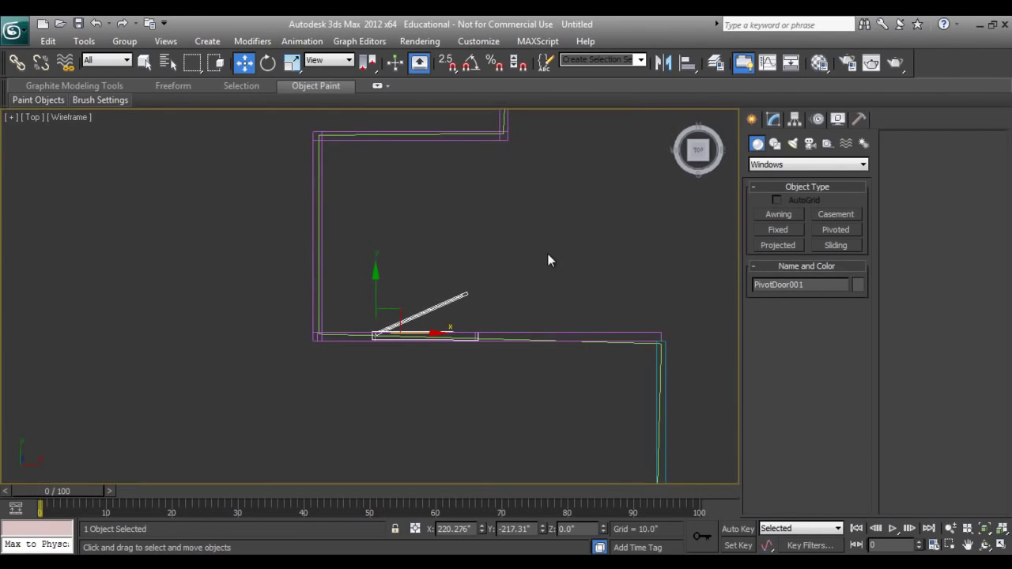
middle_click_drag(551, 260, 565, 270)
left_click(837, 246)
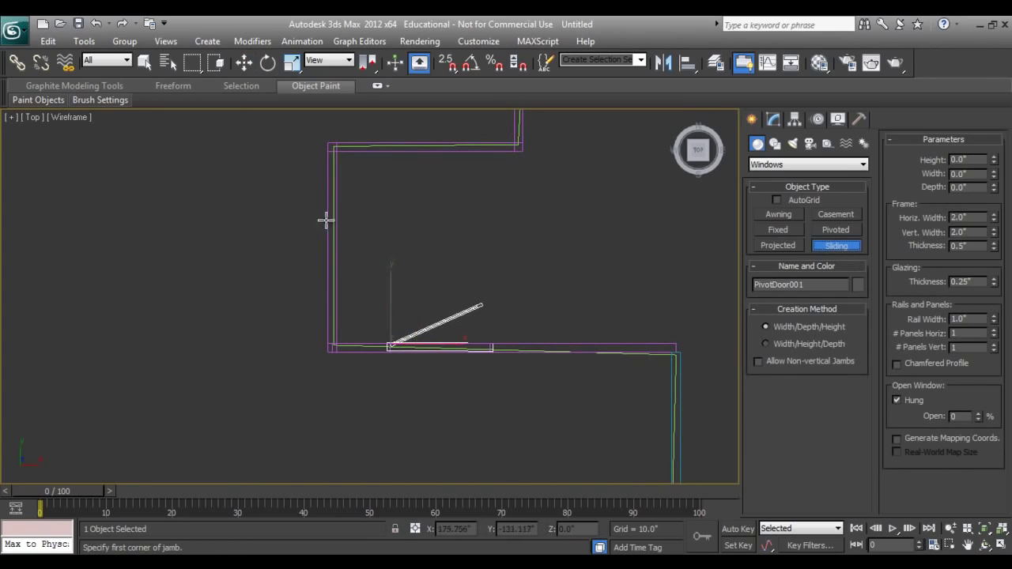
scroll(348, 241, "up", 2)
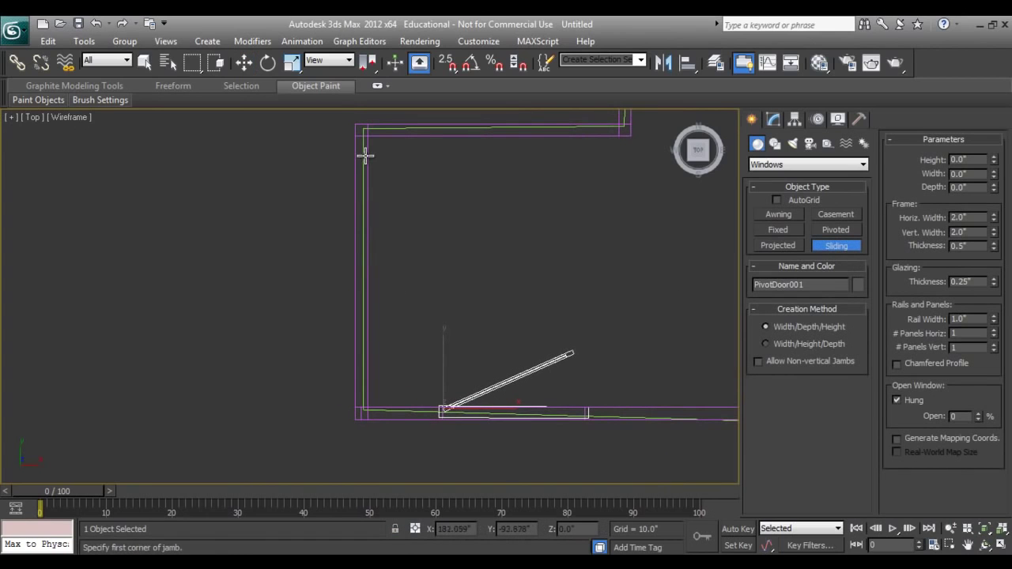
left_click_drag(366, 155, 364, 353)
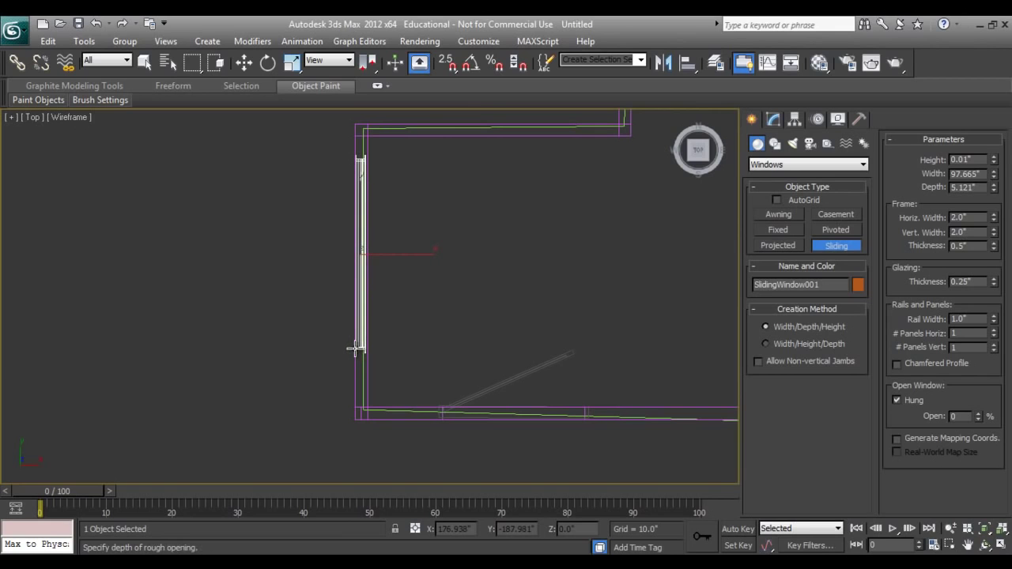
left_click(355, 349)
key("p")
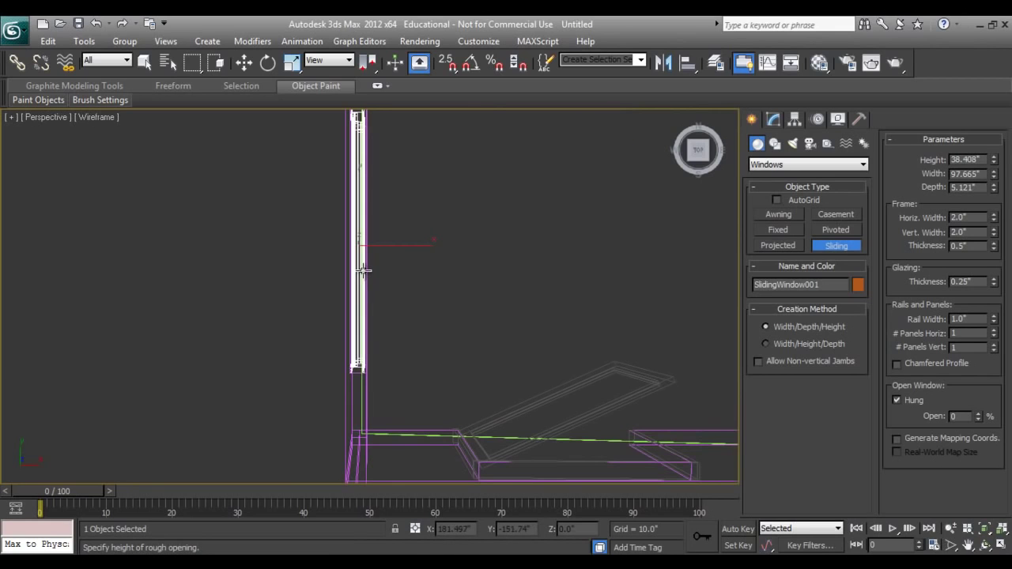
left_click(364, 272)
Turn on angle and percent snapping and rotate the sliding window 90 degrees within the plane of its wall
left_click(985, 546)
mouse_move(366, 300)
left_mouse_down()
mouse_move(429, 238)
mouse_move(411, 264)
left_mouse_up()
key("F3")
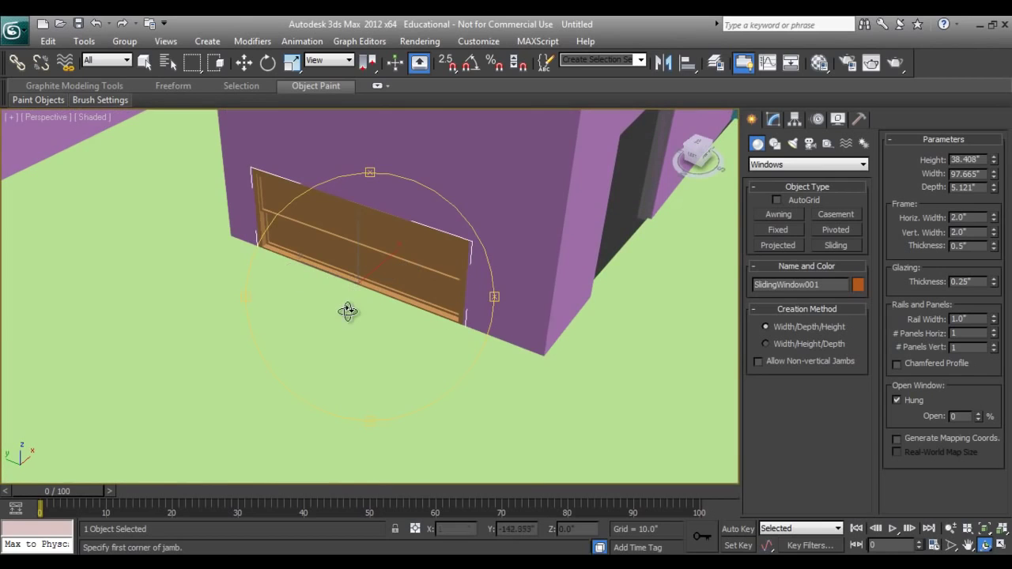
left_click_drag(350, 309, 364, 283)
right_click(363, 283)
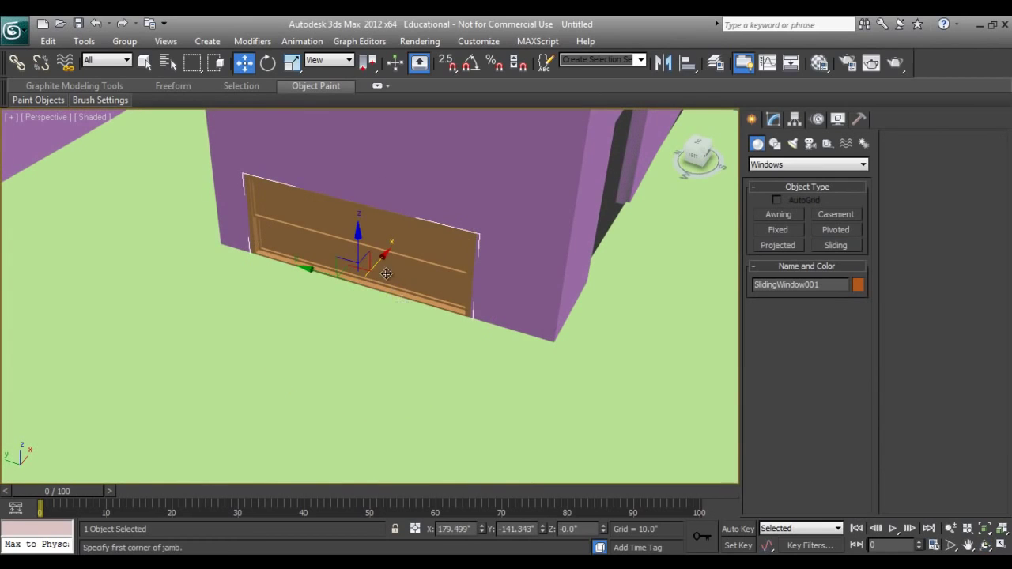
right_click(383, 271)
left_click(397, 298)
left_click_drag(381, 250, 461, 361)
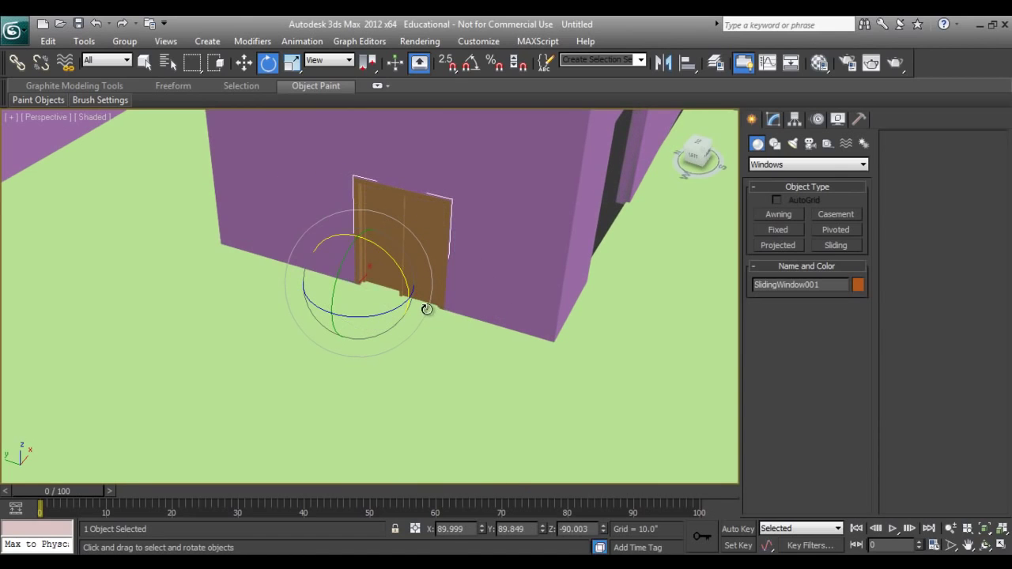
left_click_drag(426, 309, 472, 214)
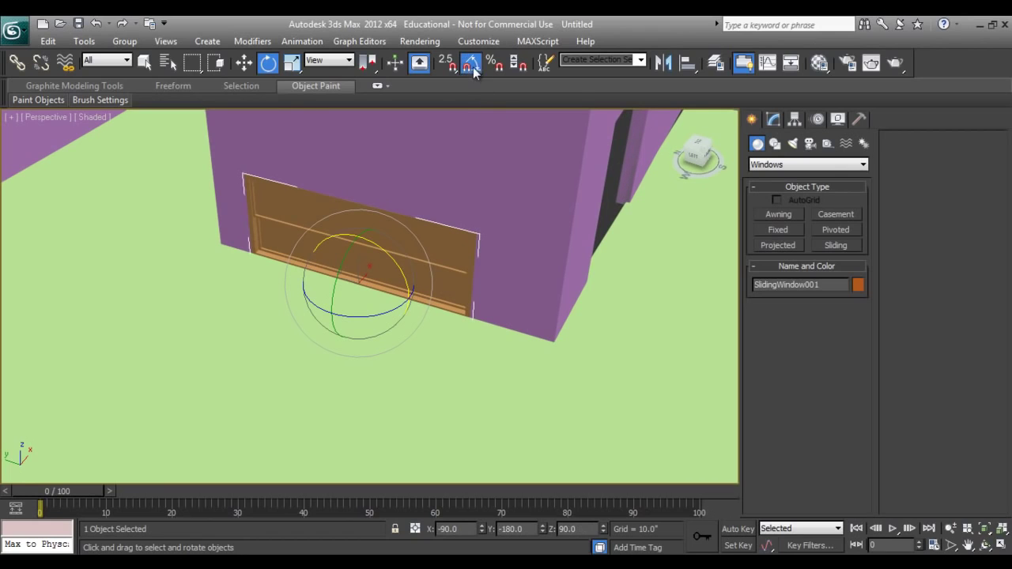
left_click(494, 64)
left_click_drag(376, 245, 419, 289)
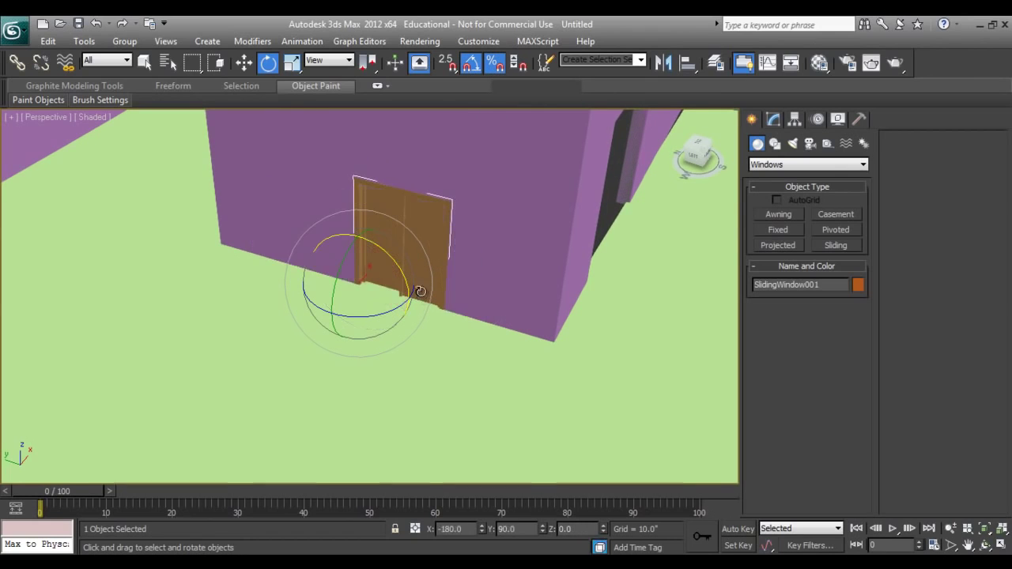
Raise the sliding window by about 52.1" on the recess wall
right_click(378, 268)
left_click(395, 273)
left_click_drag(370, 242, 361, 122)
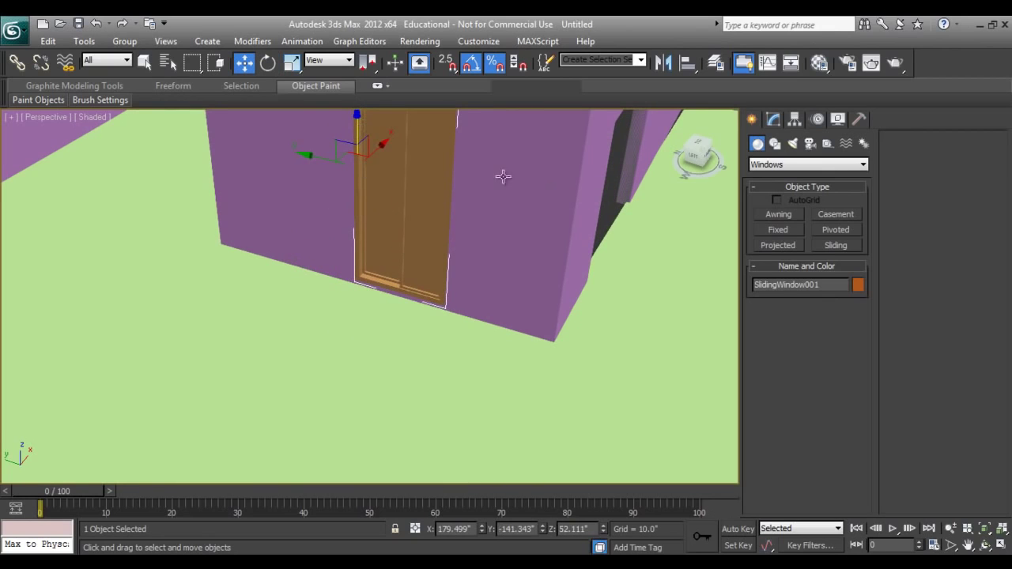
Resize the sliding window to about 73.1" height and 41.5" width, and shift it about 25.9" along the wall
left_click(773, 120)
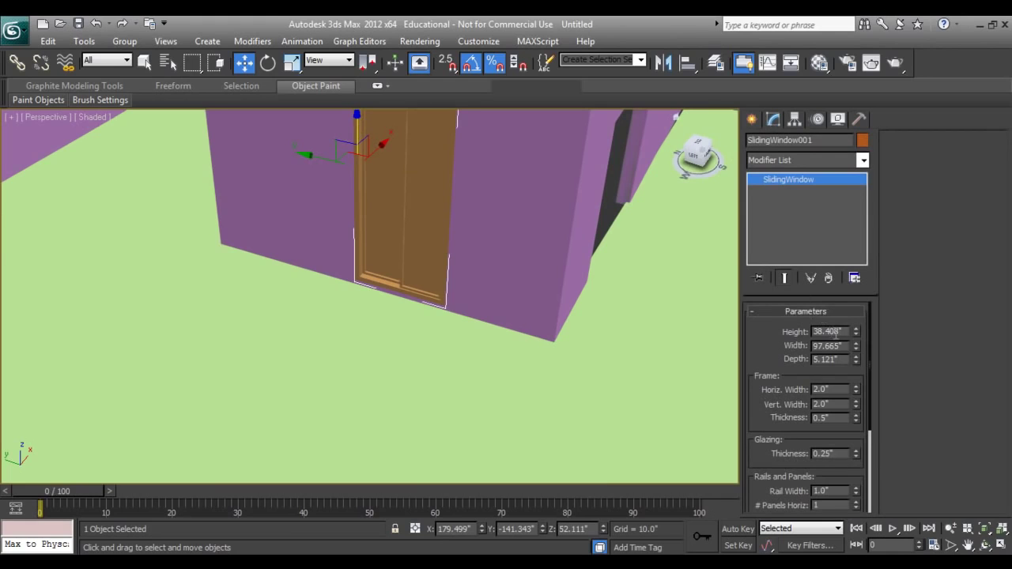
left_click_drag(856, 345, 860, 390)
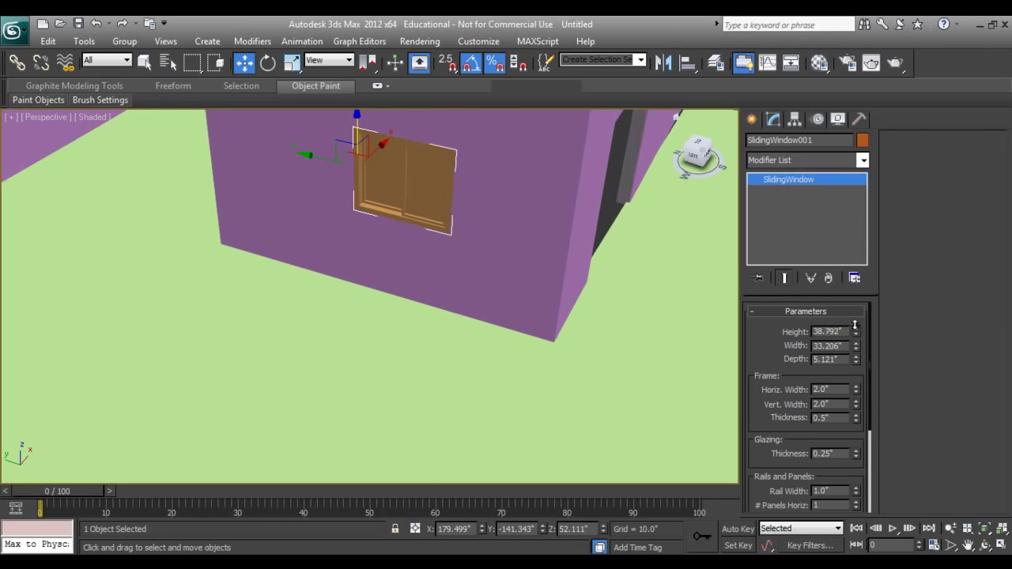
left_click_drag(855, 333, 852, 308)
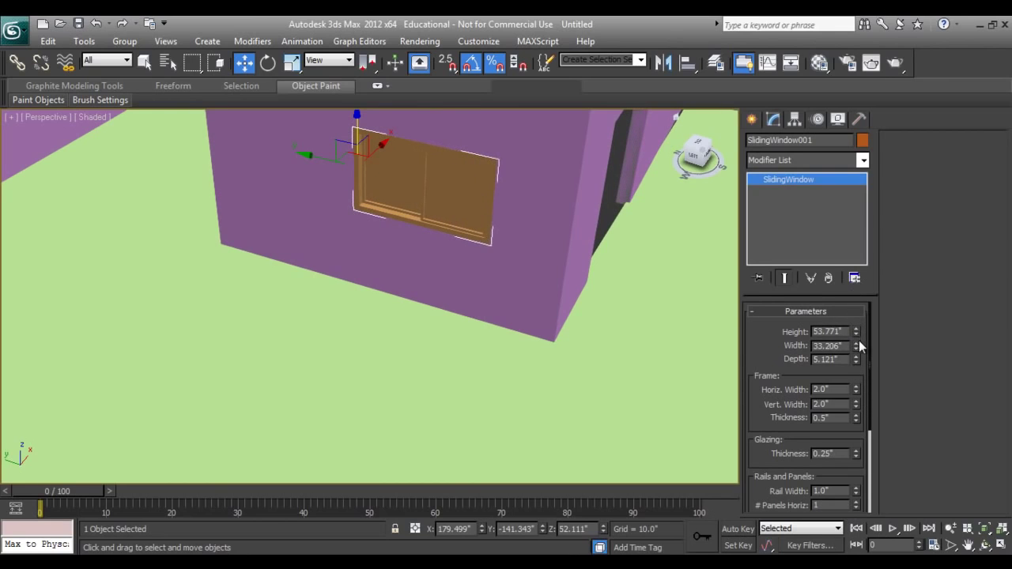
left_click_drag(856, 346, 852, 303)
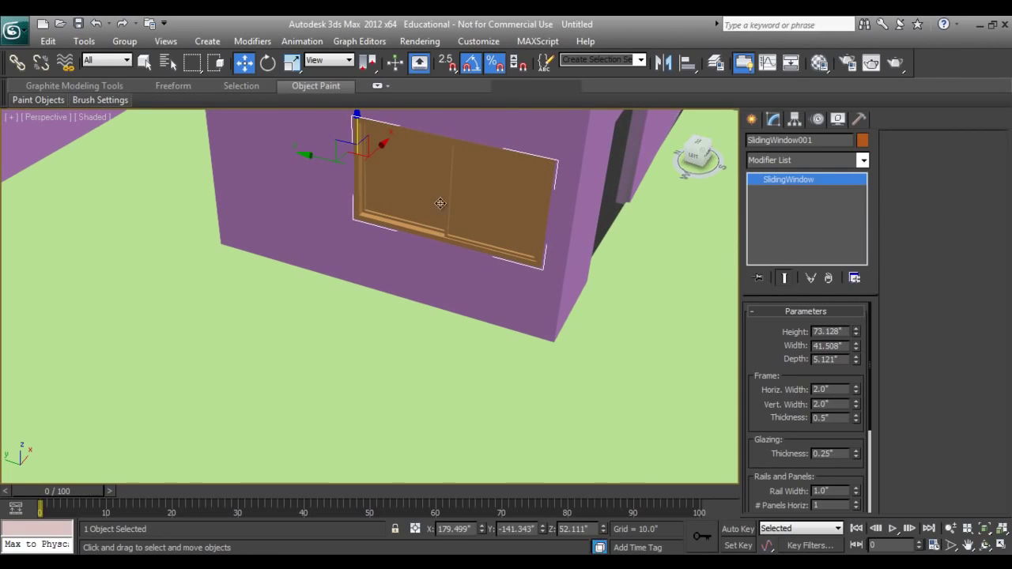
left_click_drag(305, 152, 250, 117)
Check the sliding window in the wireframe Top view and set its opening to 69%
key("t")
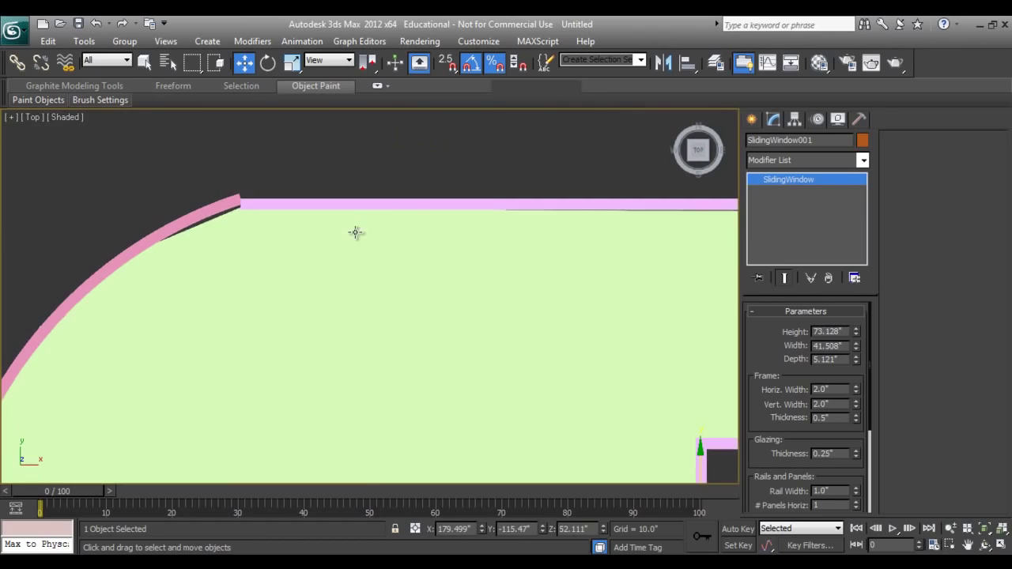
scroll(466, 306, "up", 5)
scroll(393, 329, "down", 2)
key("F3")
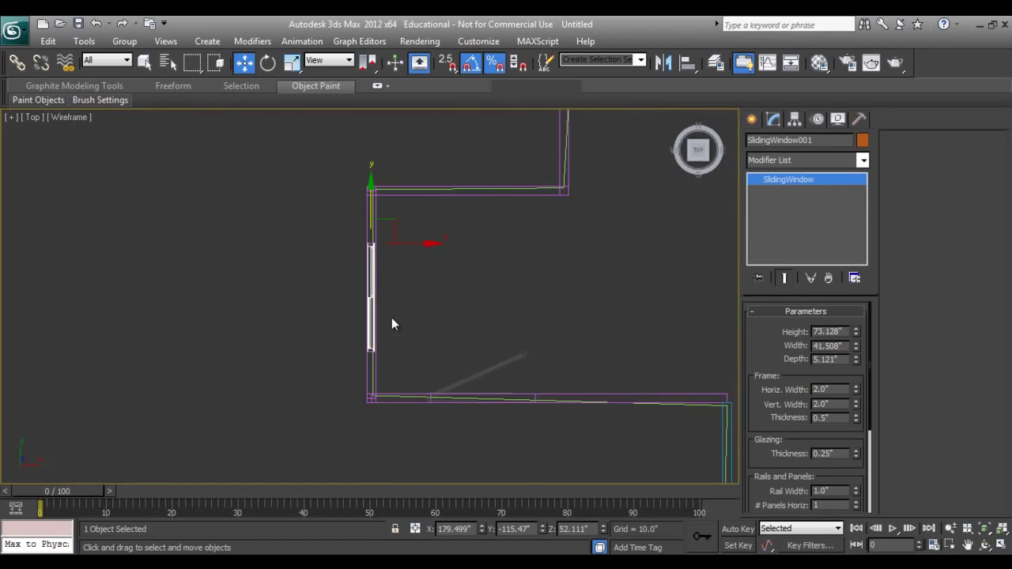
scroll(391, 317, "up", 3)
left_click_drag(774, 426, 771, 350)
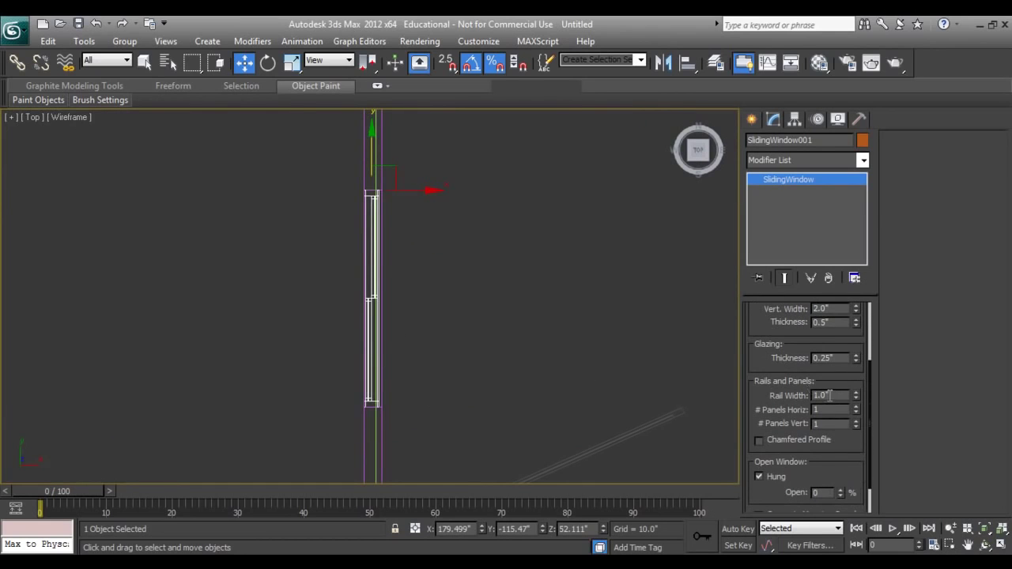
left_click_drag(848, 462, 833, 421)
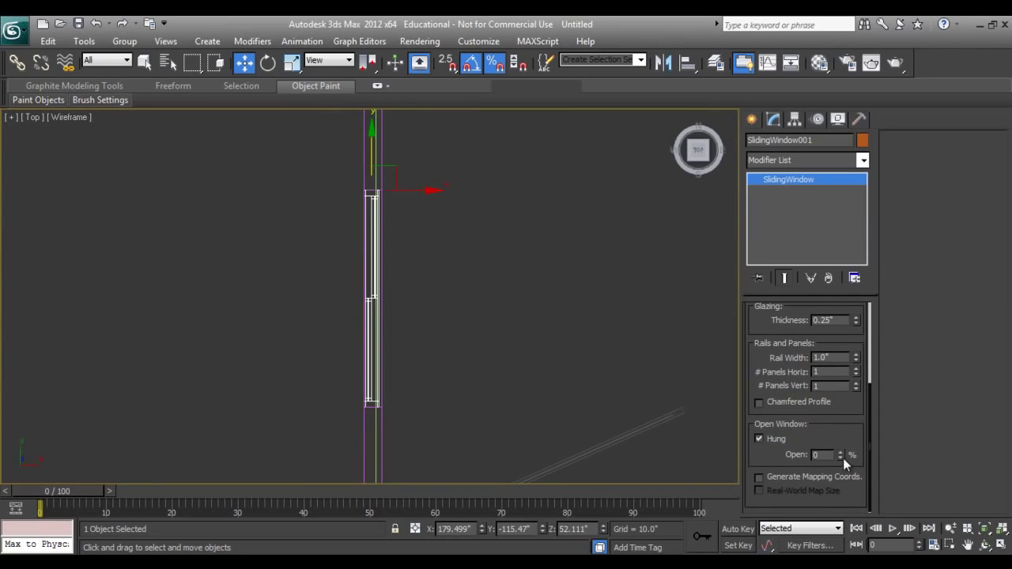
left_click_drag(840, 456, 833, 401)
Inspect the opened sliding window and pivot door in the shaded Perspective view, from the recess out to the whole building
key("p")
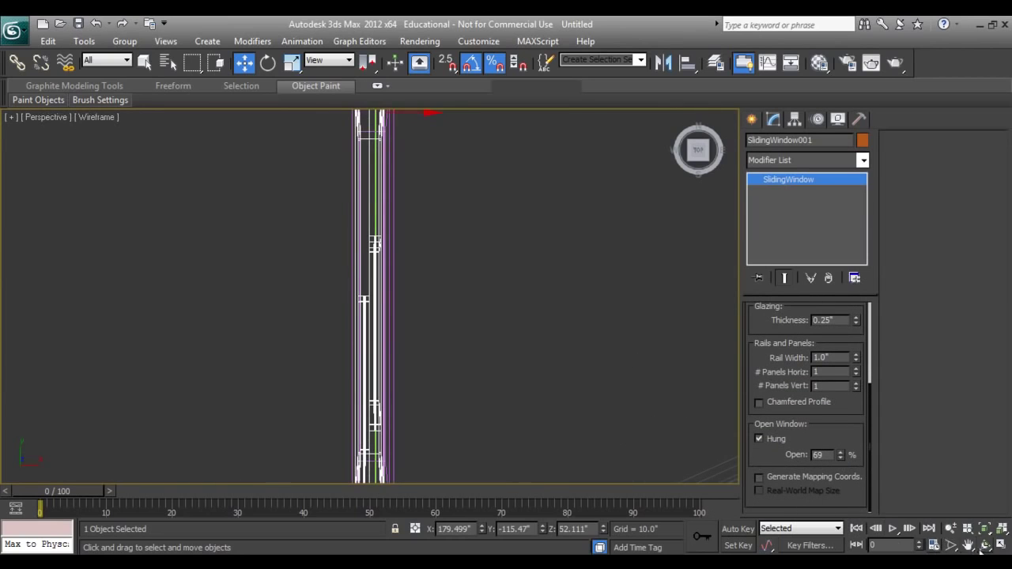
left_click(985, 546)
mouse_move(372, 334)
left_mouse_down()
mouse_move(332, 305)
mouse_move(353, 311)
mouse_move(364, 350)
mouse_move(391, 366)
mouse_move(388, 343)
mouse_move(327, 334)
mouse_move(366, 355)
left_mouse_up()
key("F3")
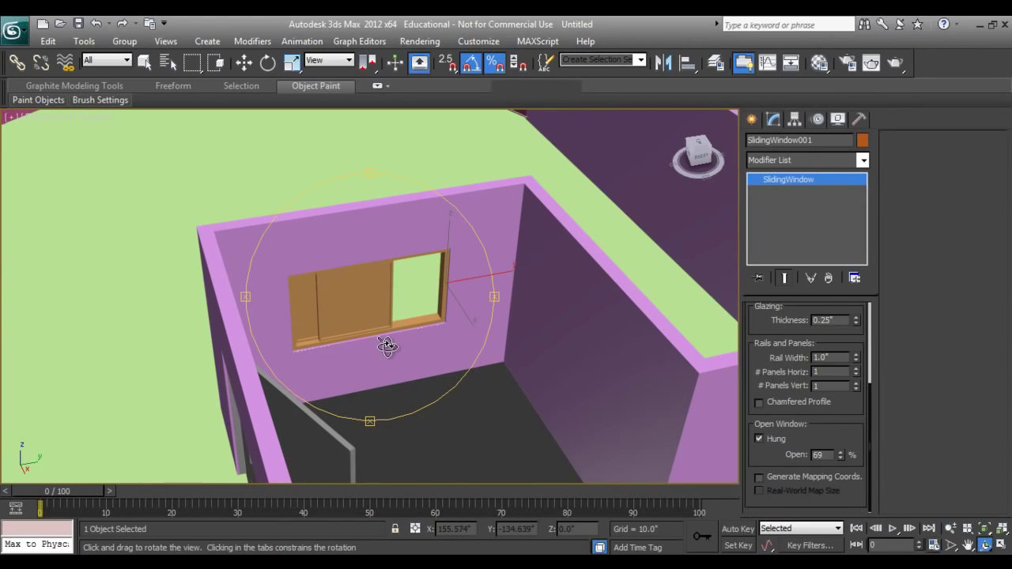
scroll(380, 348, "down", 6)
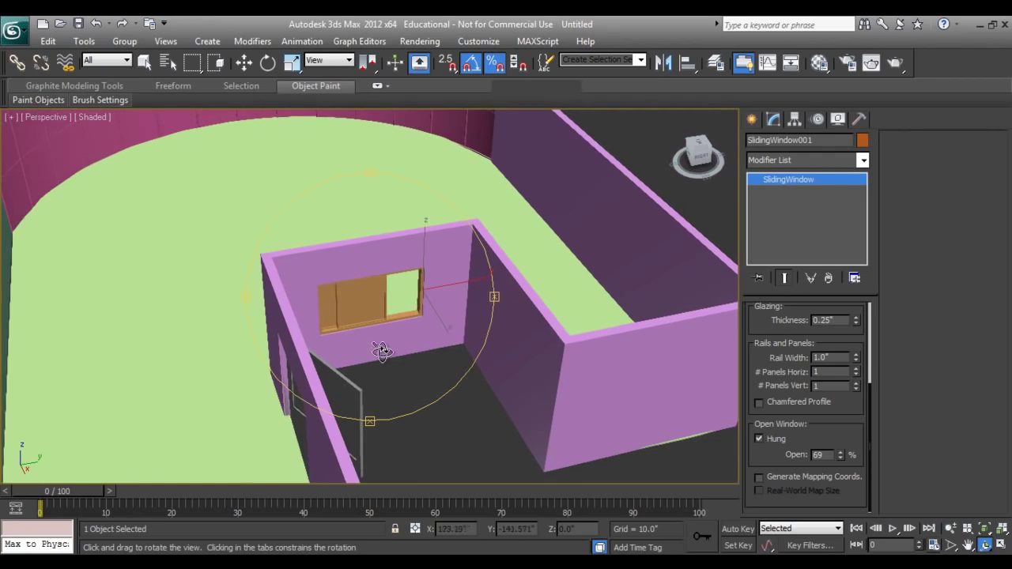
left_click_drag(332, 340, 316, 340)
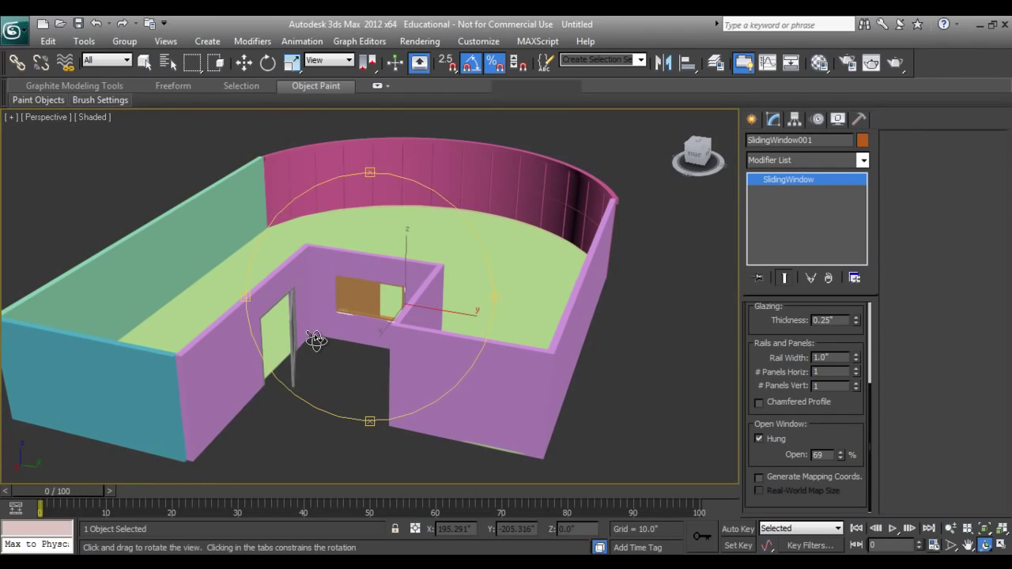